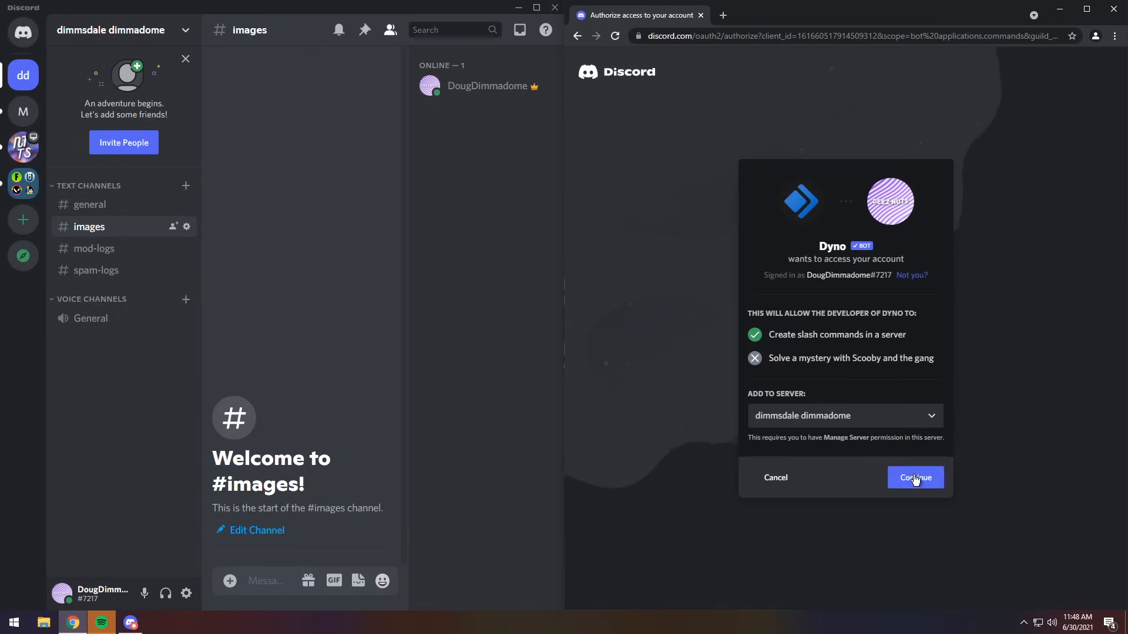
Step: Authorize the Dyno bot on the dimmsdale dimmadome server with all requested permissions and pass the human verification
left_click(914, 474)
double_click(843, 12)
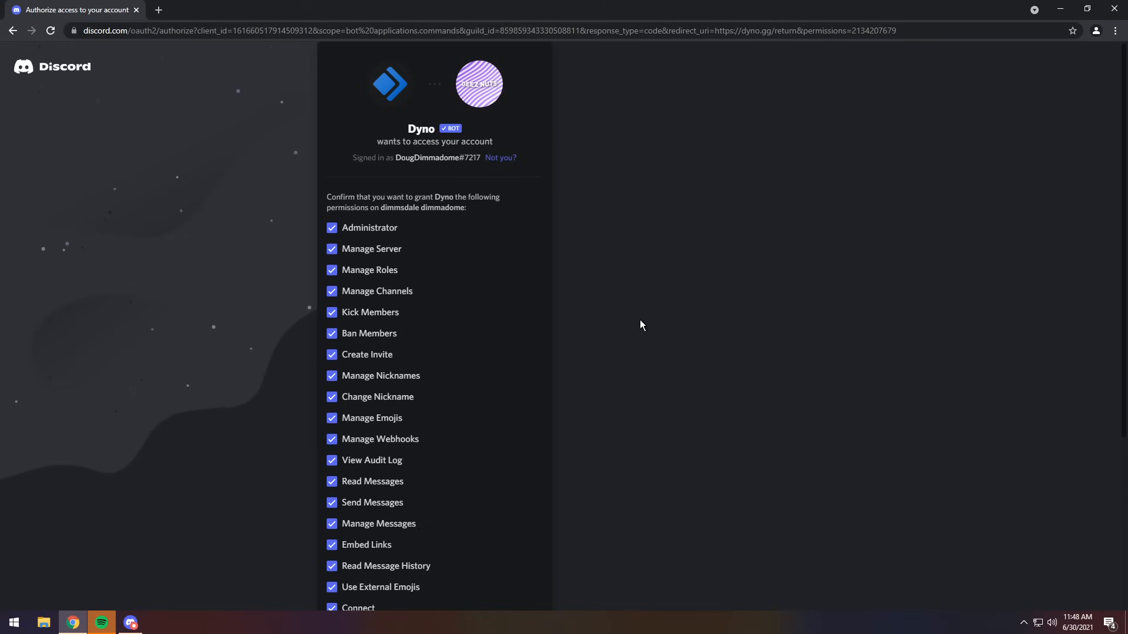
scroll(547, 379, "down", 4)
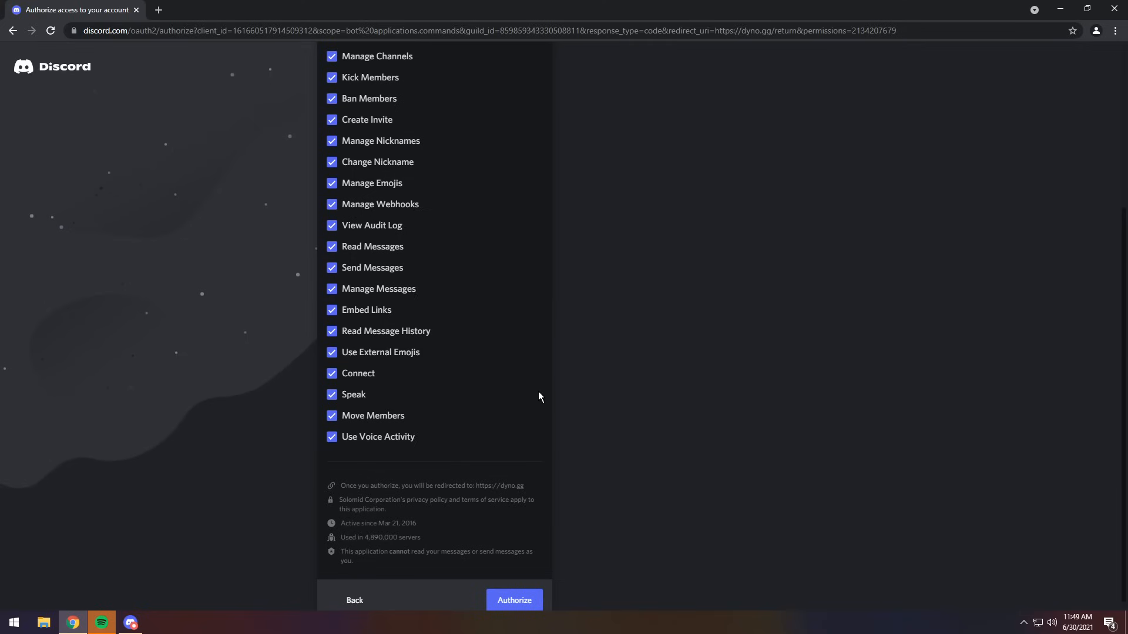
scroll(414, 242, "up", 3)
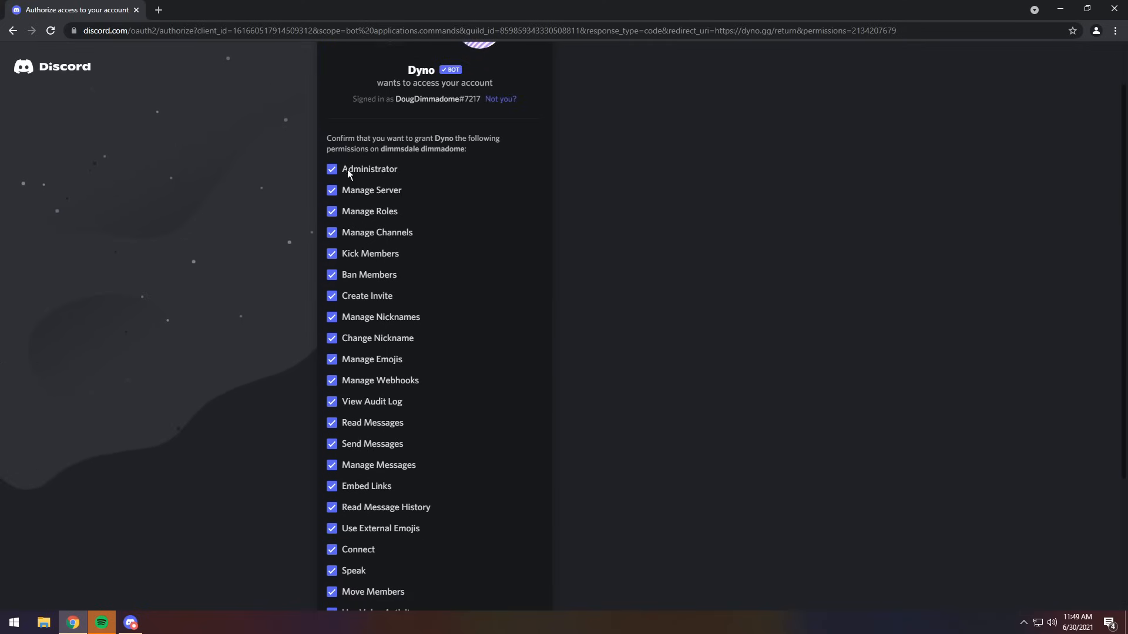
scroll(542, 350, "down", 1)
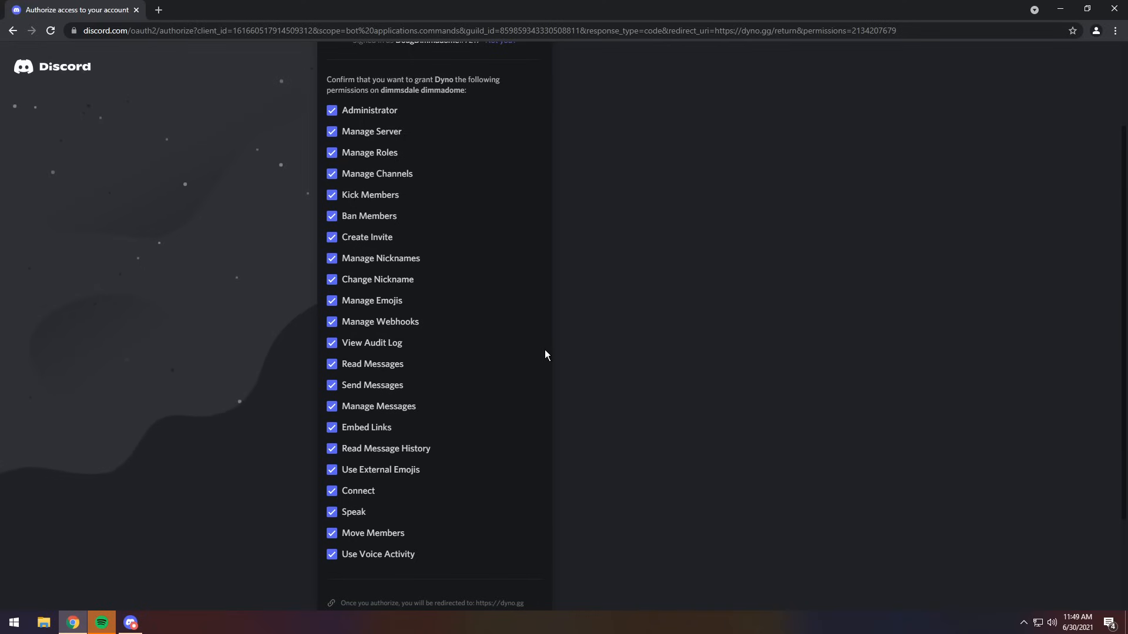
scroll(463, 395, "down", 3)
left_click(493, 590)
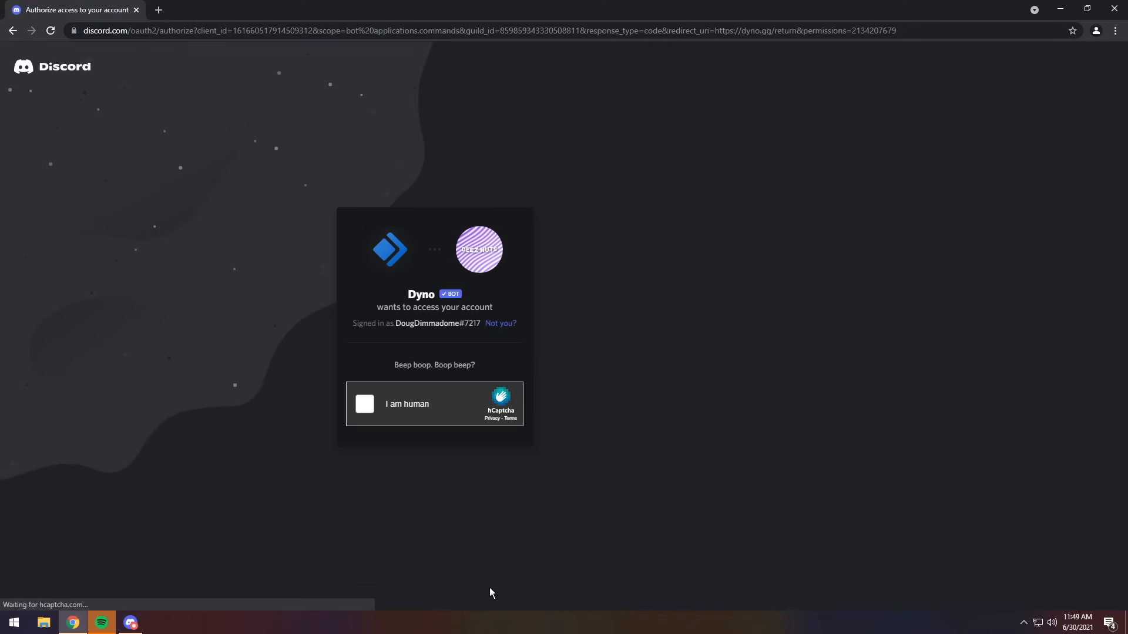
left_click(364, 404)
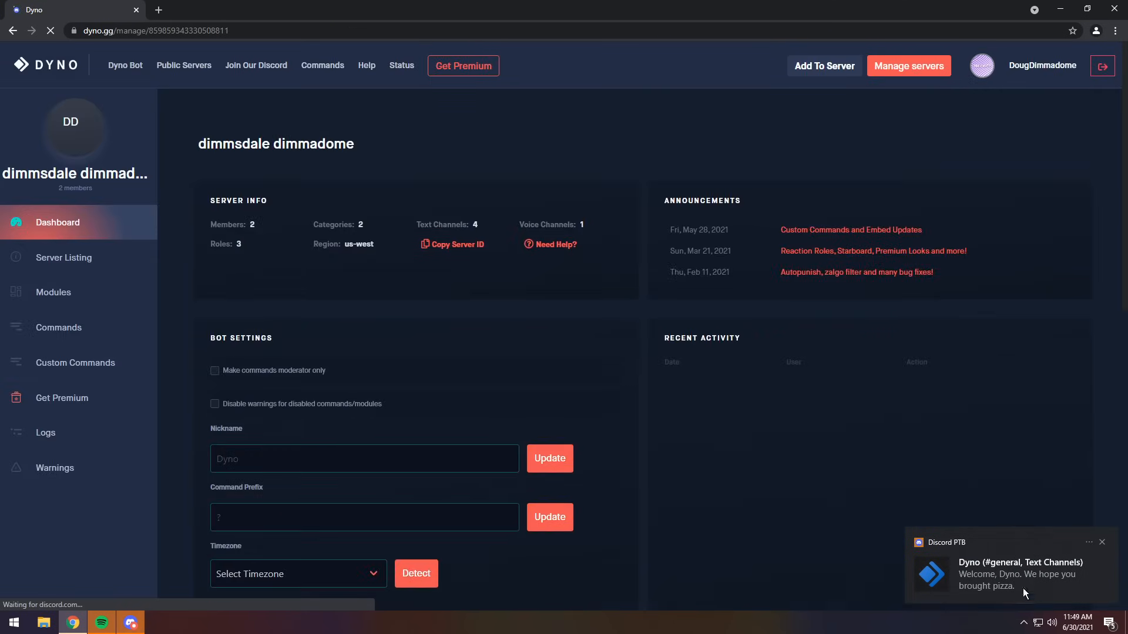
Step: Switch to the Discord app, enlarge it, and open the Roles page in the dimmsdale dimmadome server settings
key("alt+Tab")
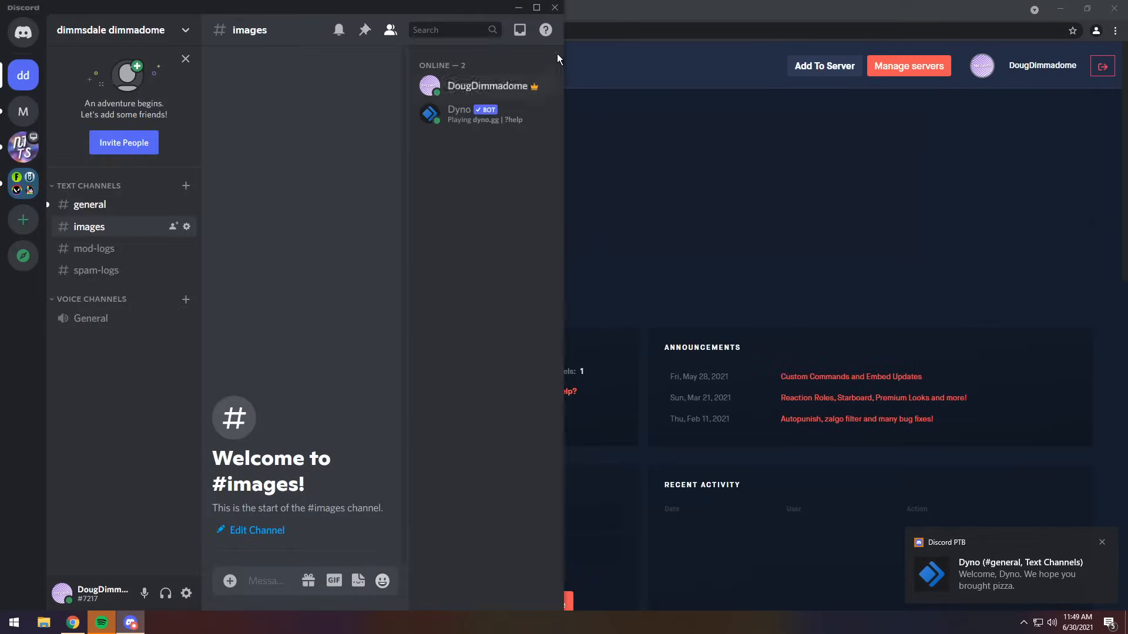
left_click(537, 7)
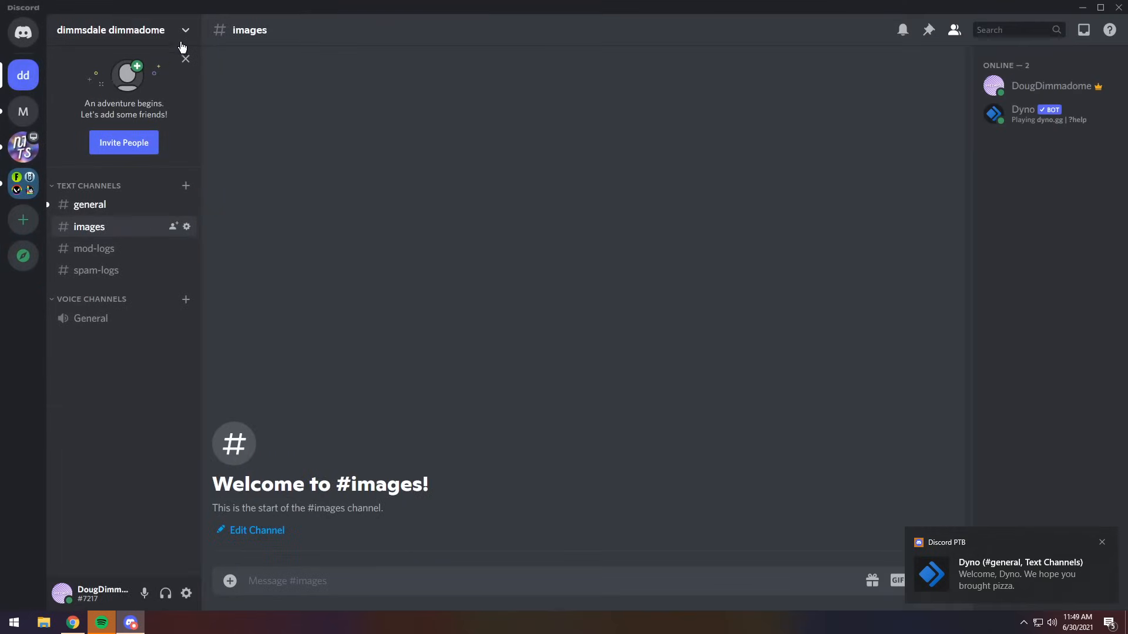
left_click(181, 44)
left_click(133, 317)
left_click(184, 38)
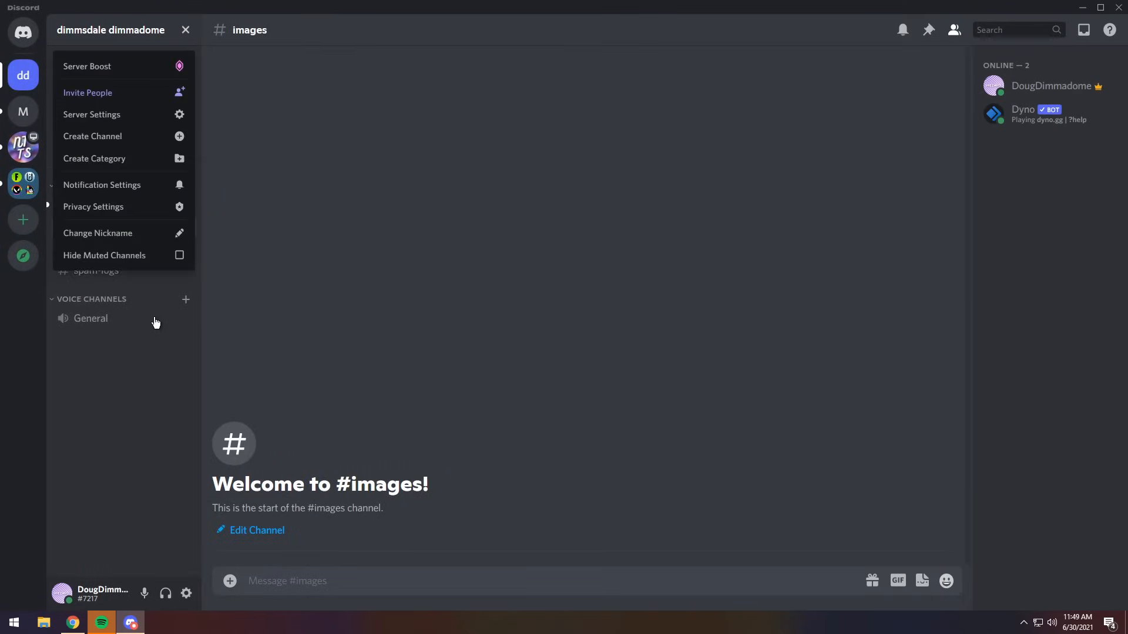
left_click(150, 113)
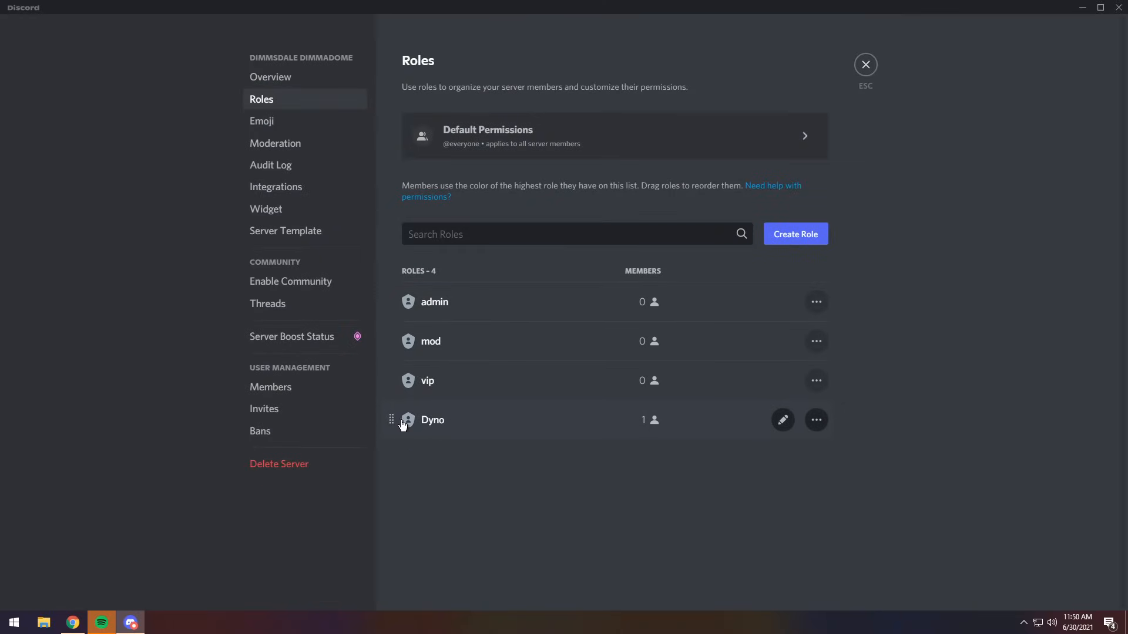
Step: Move the Dyno role above the vip role, save the change and leave the server settings
left_click_drag(402, 425, 405, 379)
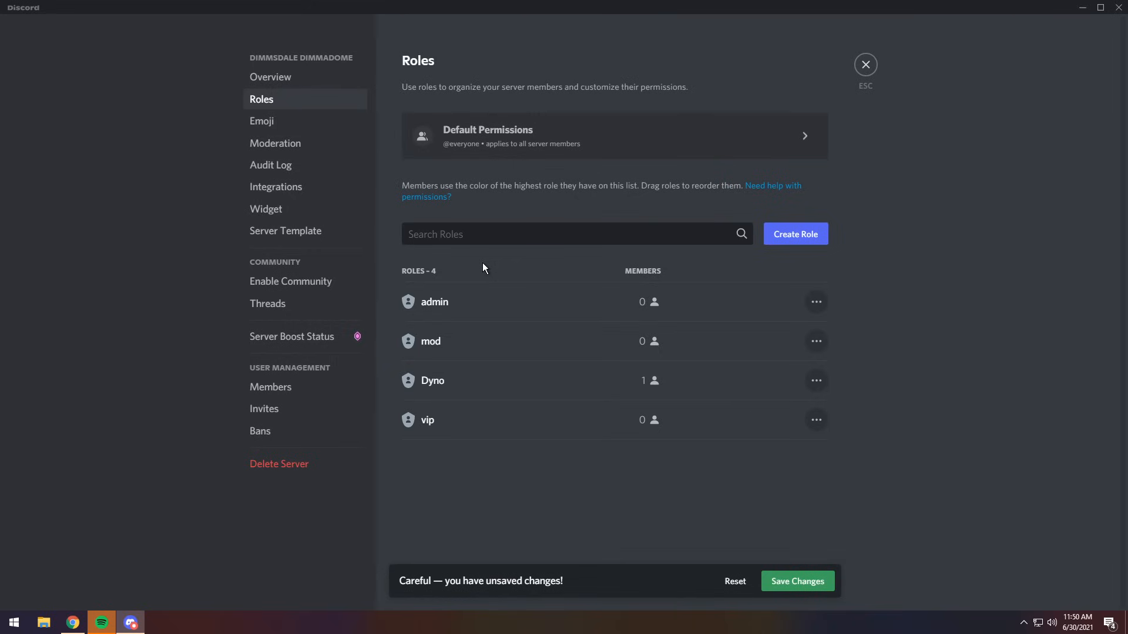
left_click(800, 581)
left_click(864, 67)
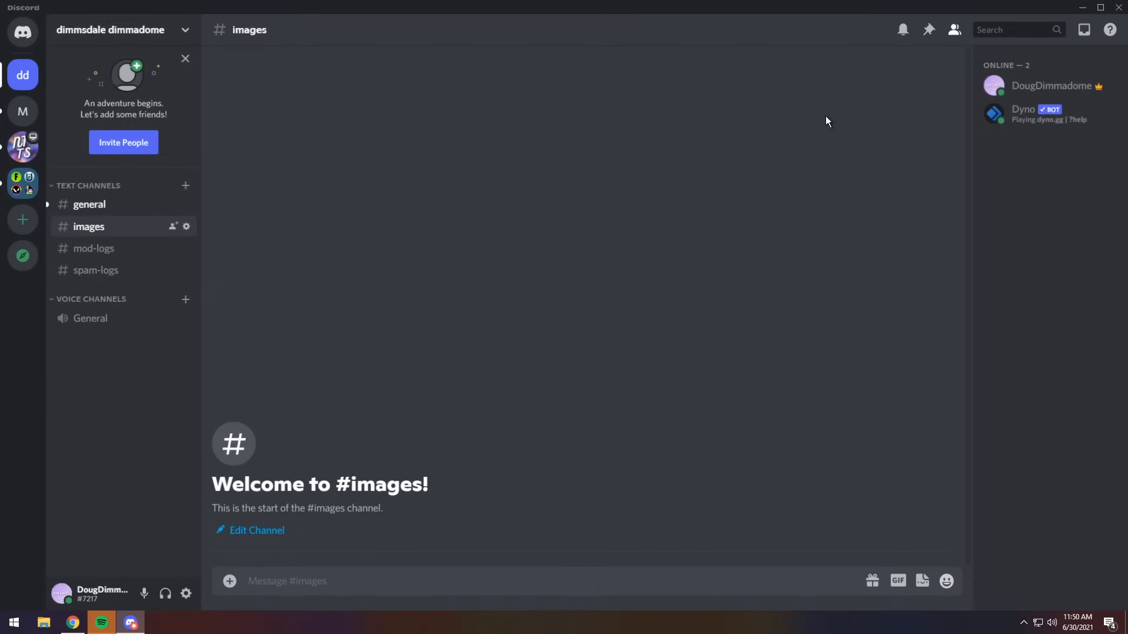
Step: Switch back to the Dyno dashboard in the browser and set the bot's timezone to America/Vancouver
left_click(1082, 8)
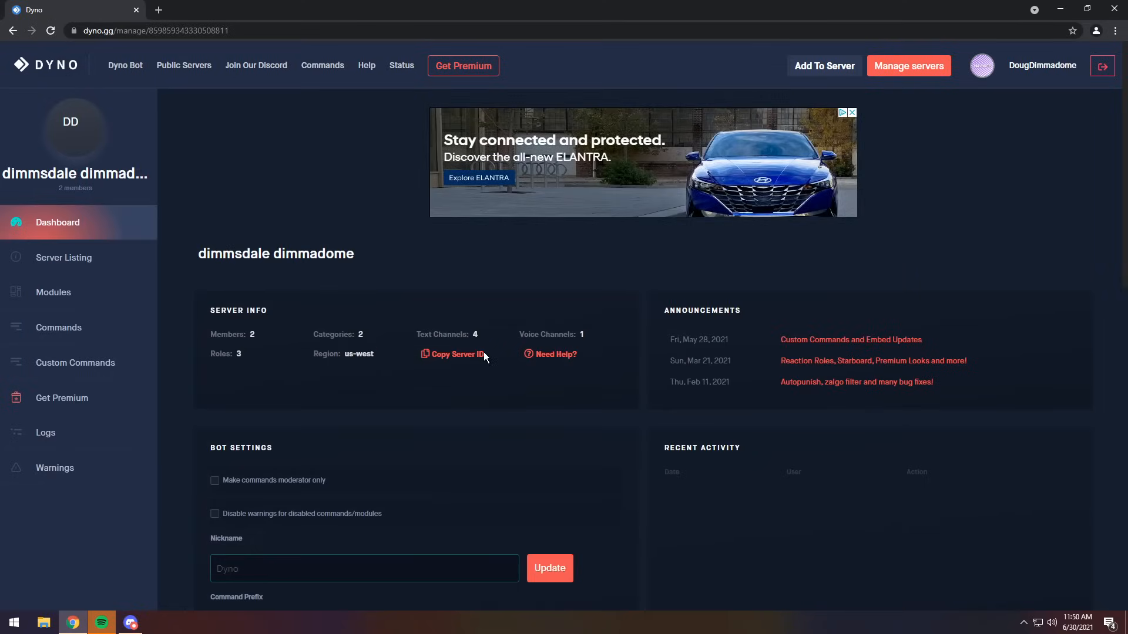
scroll(486, 326, "down", 2)
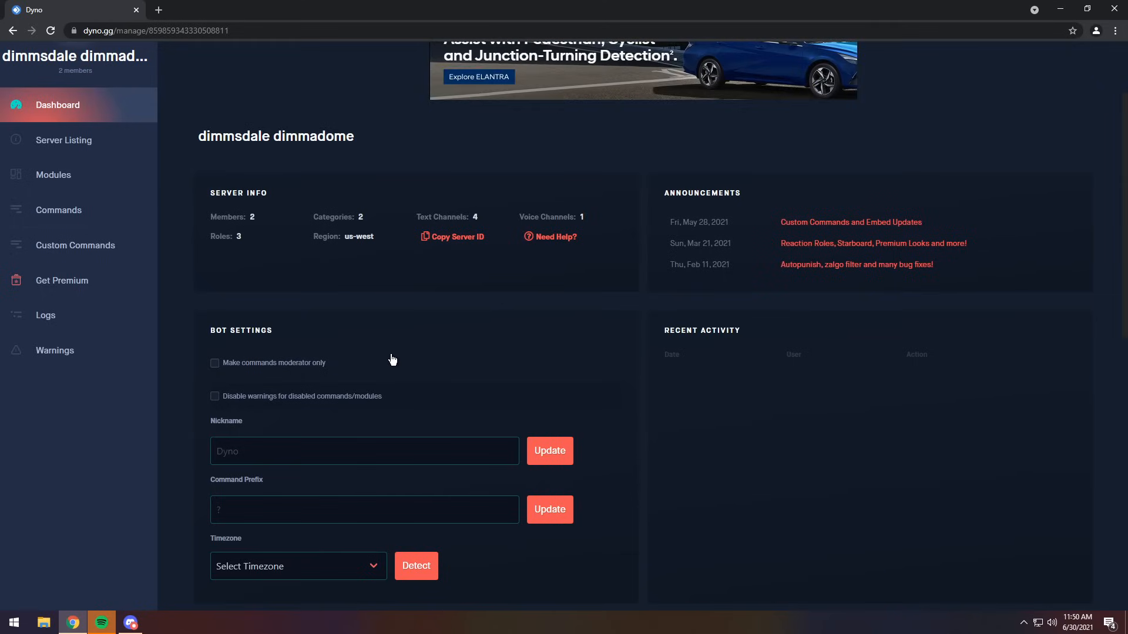
scroll(998, 335, "down", 1)
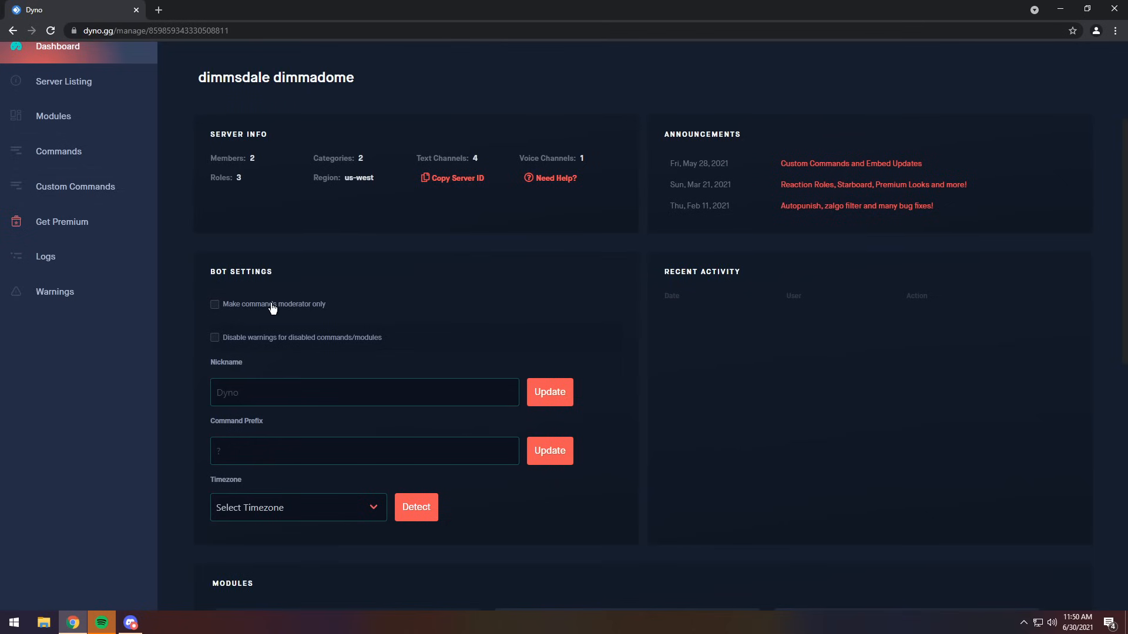
left_click(435, 393)
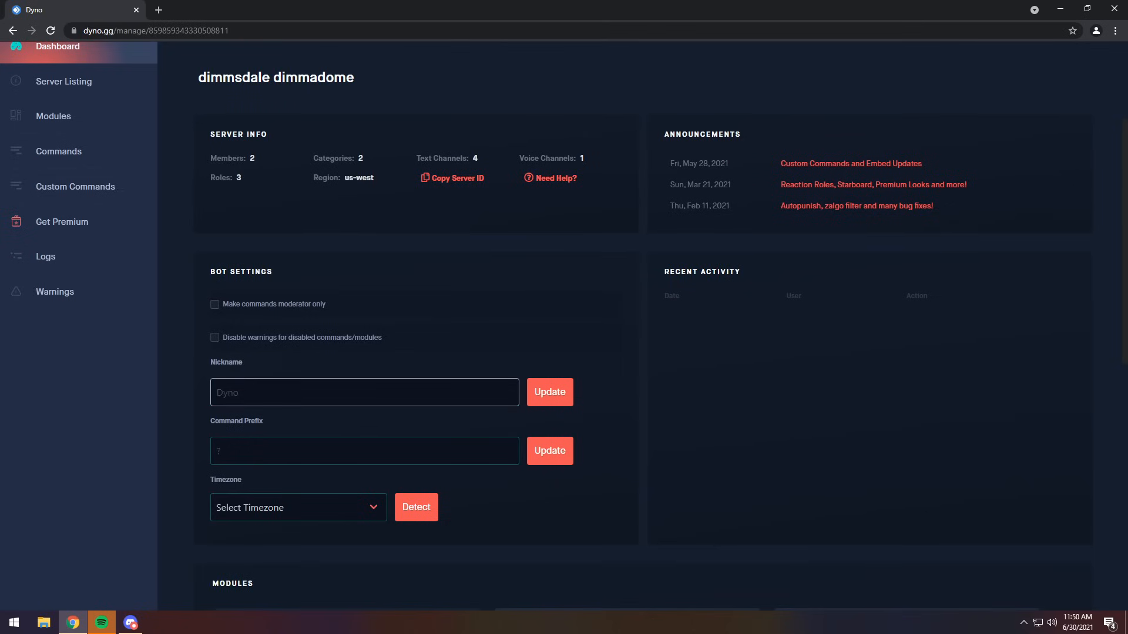
left_click(365, 450)
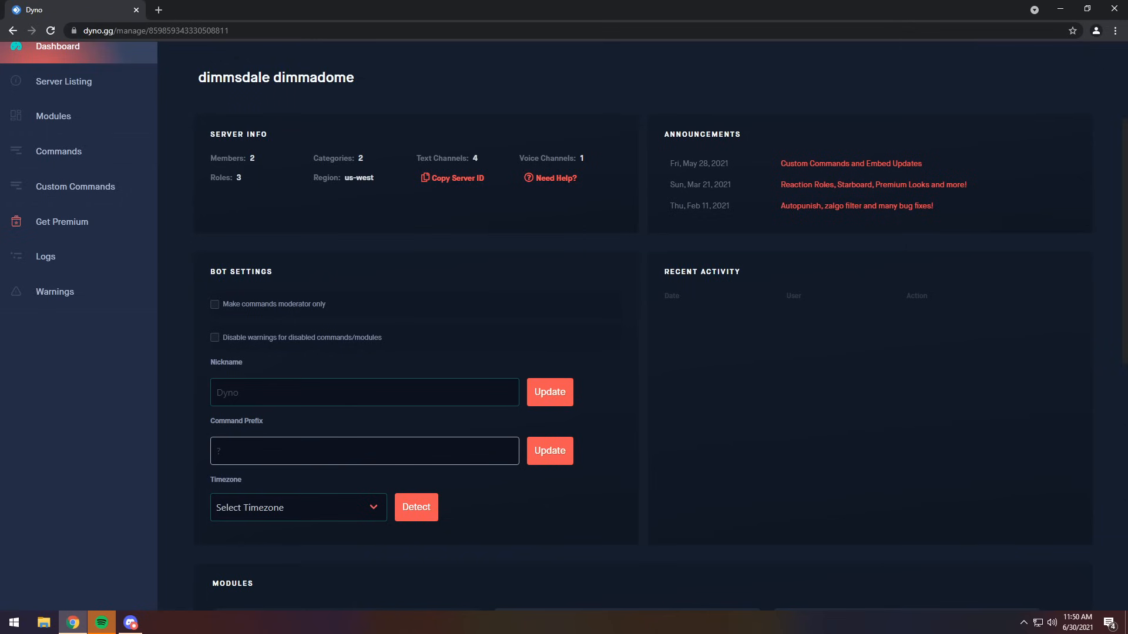
left_click(276, 508)
scroll(262, 379, "down", 20)
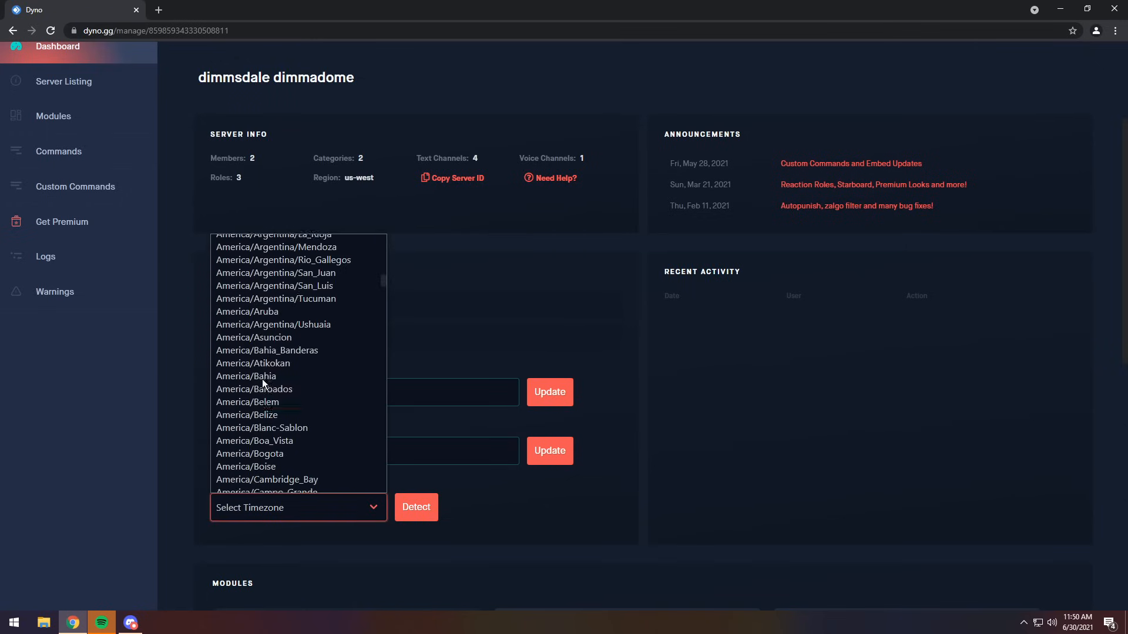
key("Down")
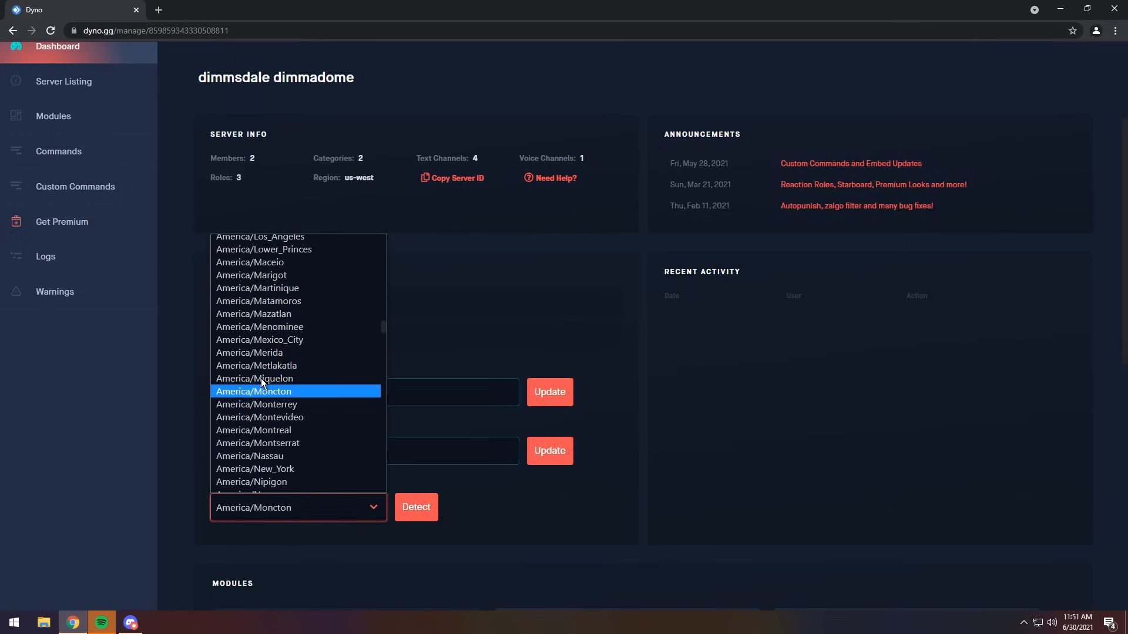
key("Page_Down")
key("Page_Down")
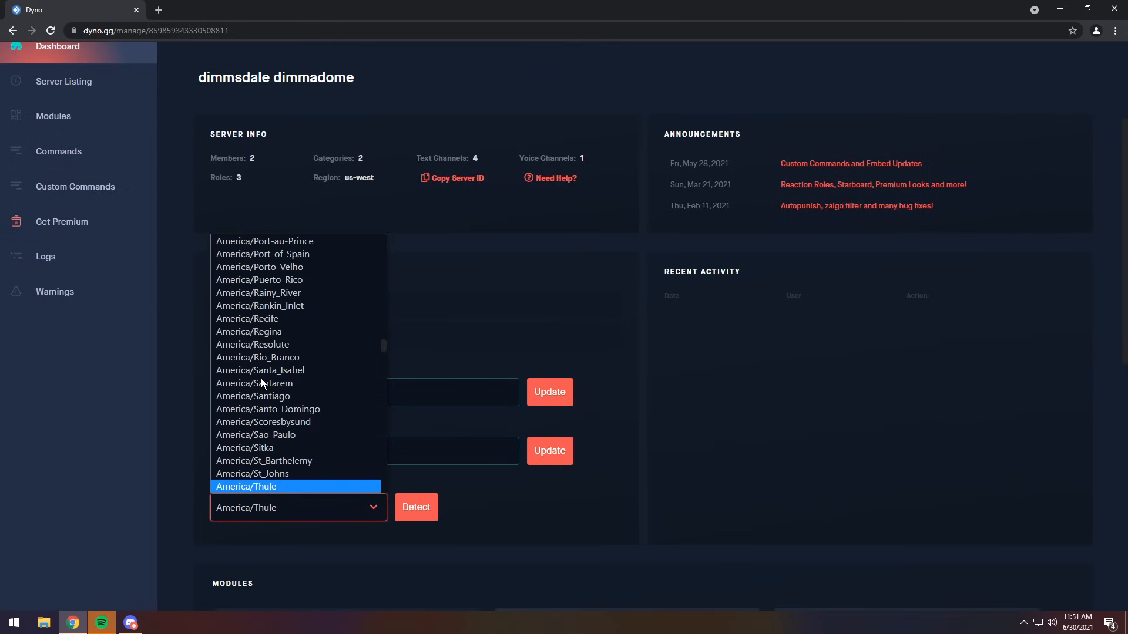
scroll(269, 373, "down", 4)
left_click(273, 394)
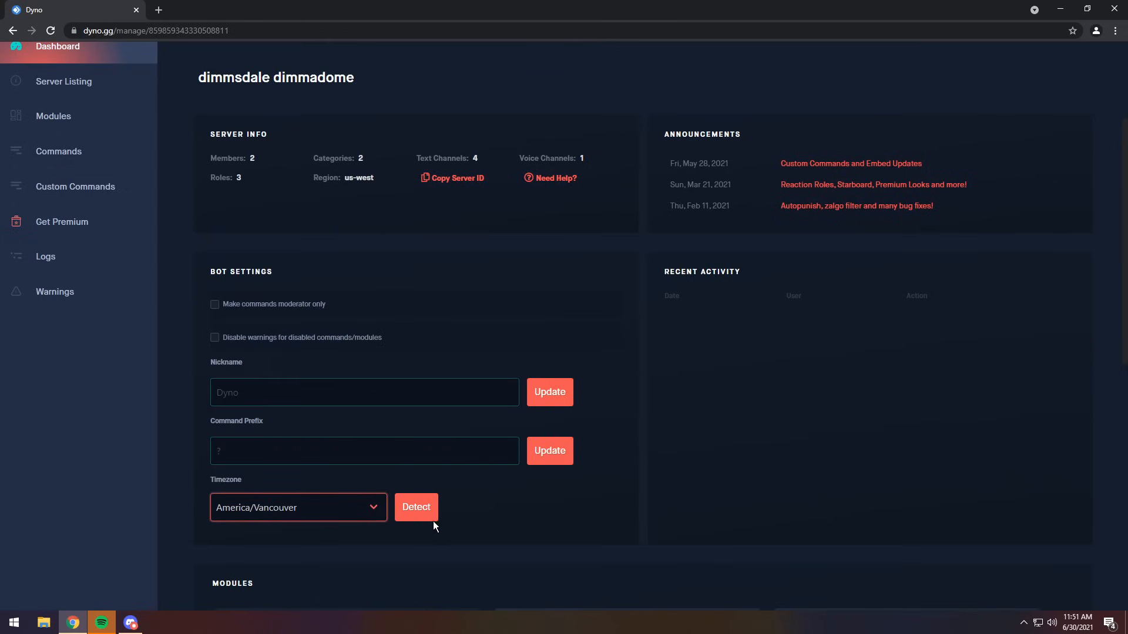
left_click(432, 521)
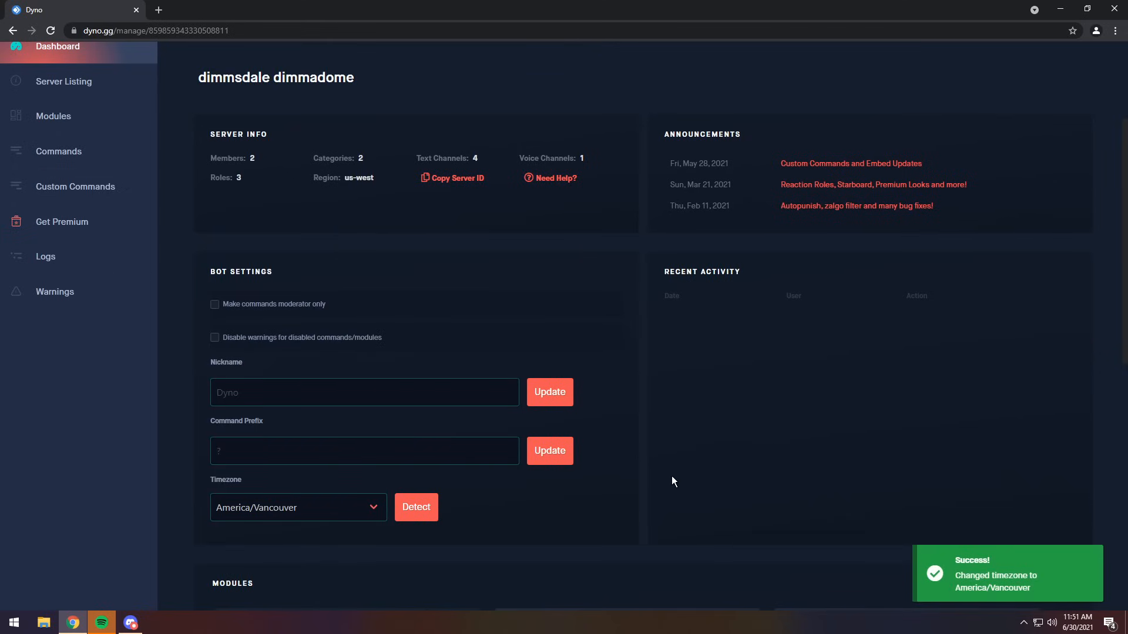
Step: Enable Dyno's Action Log module and open its settings
scroll(600, 473, "down", 3)
scroll(428, 377, "down", 3)
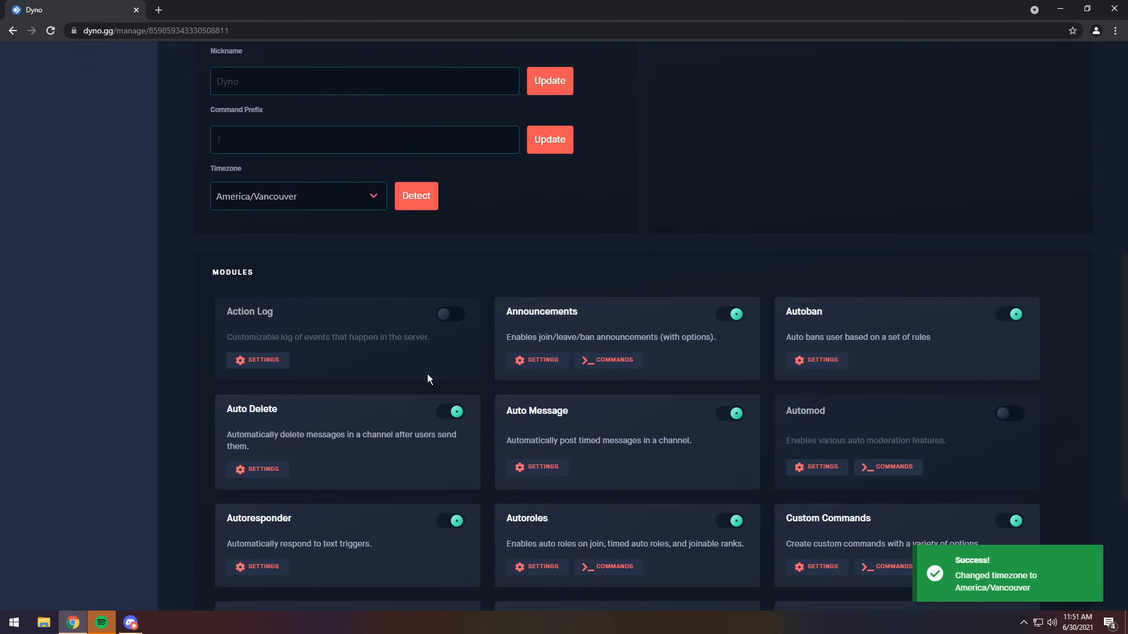
scroll(121, 312, "up", 8)
left_click(65, 230)
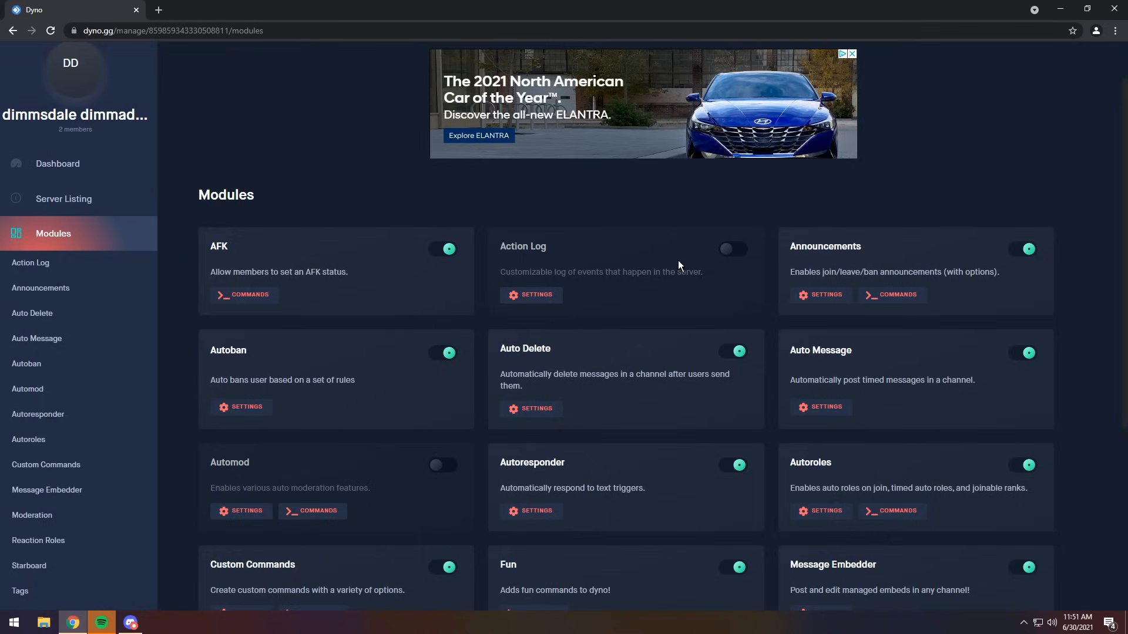
left_click(726, 250)
left_click(530, 294)
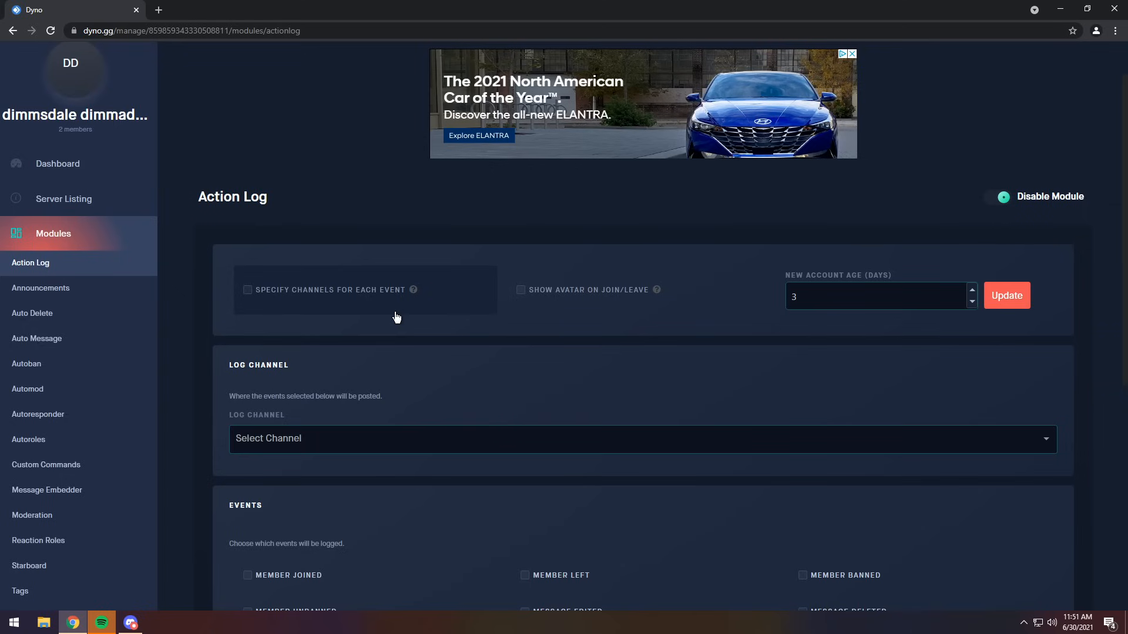
Step: Enable specifying channels for each event in the Action Log, and place Discord and the browser side by side
left_click(326, 298)
scroll(383, 346, "down", 3)
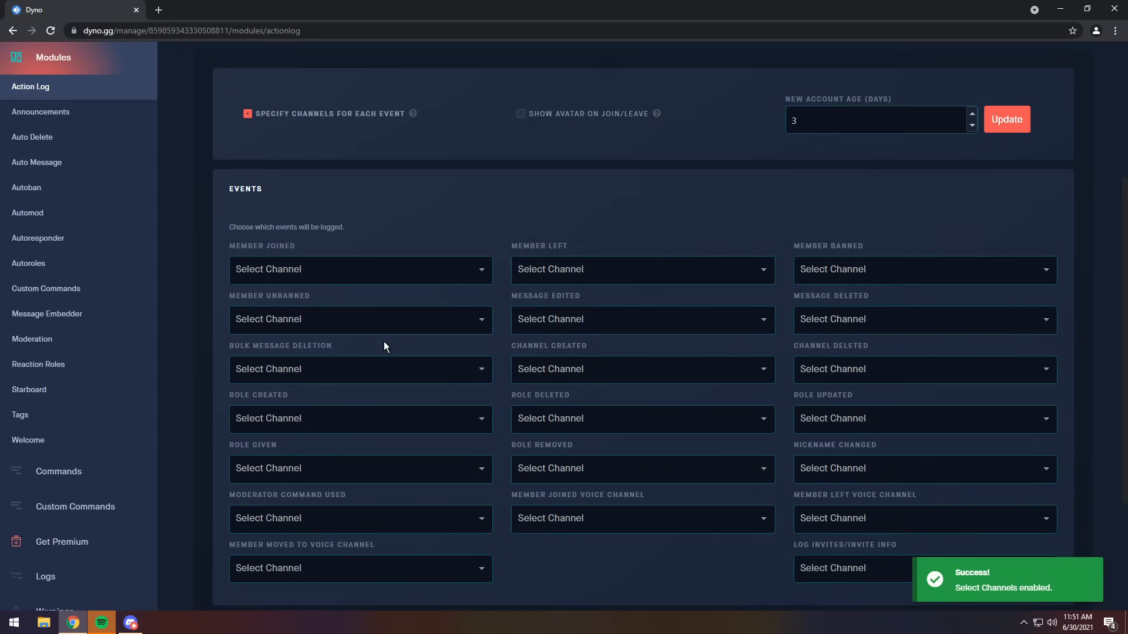
key("super+Right")
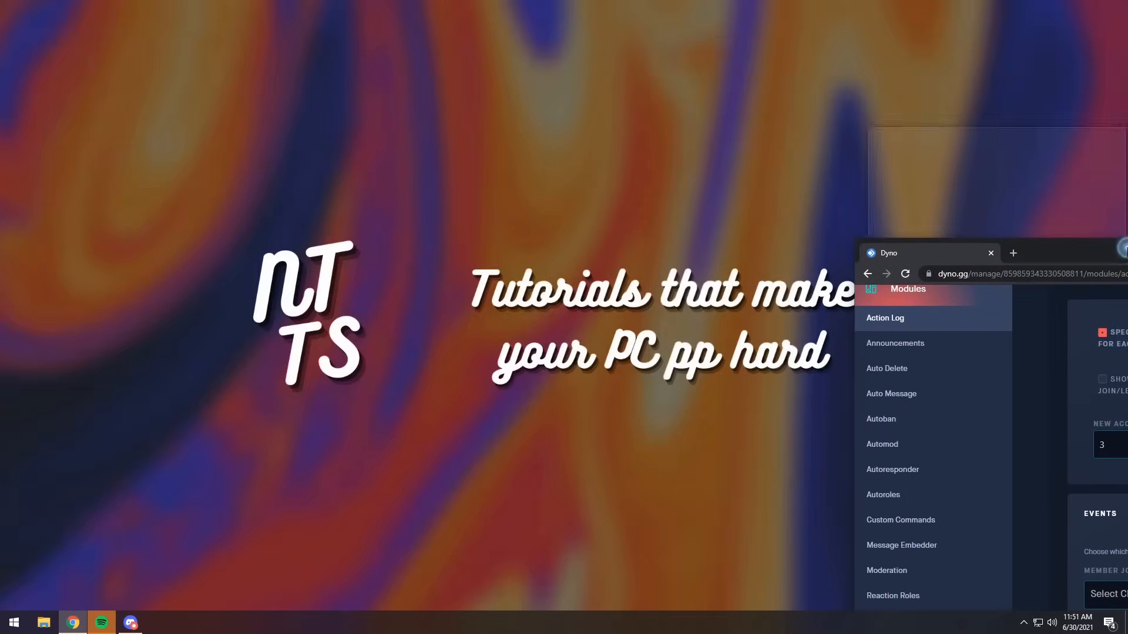
left_click(276, 282)
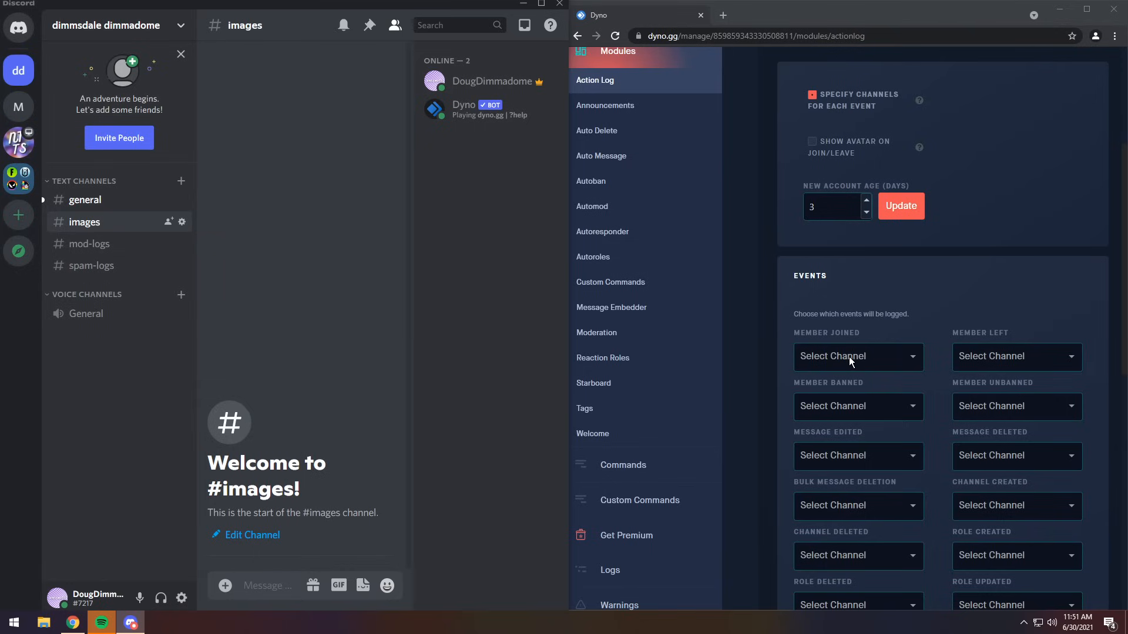
Step: Set the log channel for the Member Joined and Member Left events to spam-logs
left_click(893, 354)
left_click(839, 457)
left_click(1034, 361)
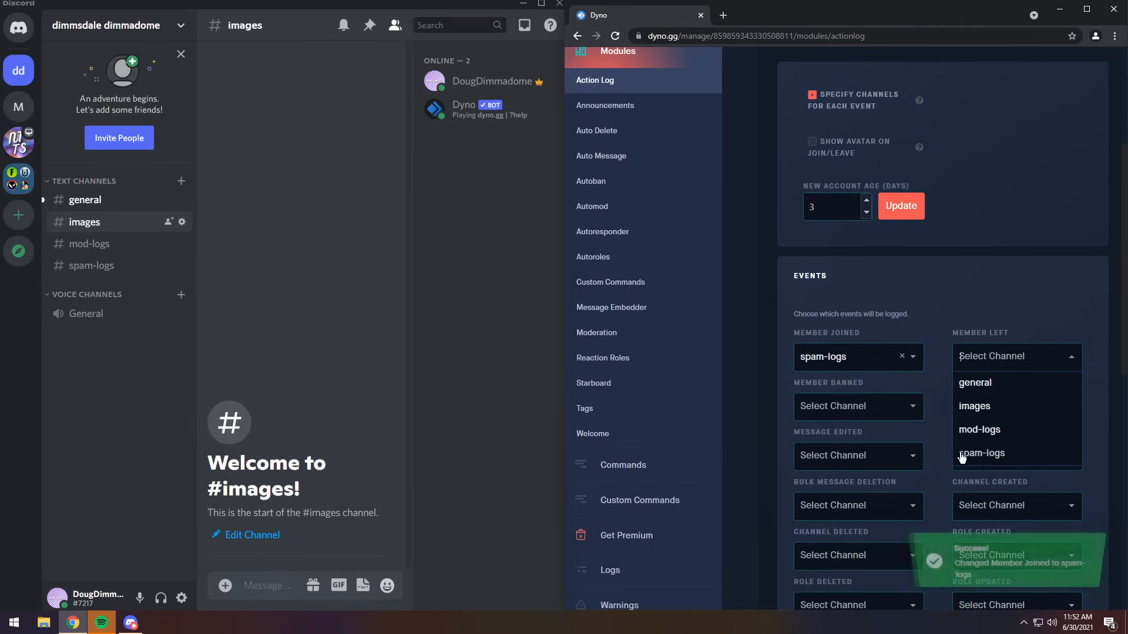
left_click(961, 454)
Step: Set the log channel for the Member Banned and Member Unbanned events to mod-logs
scroll(834, 294, "down", 2)
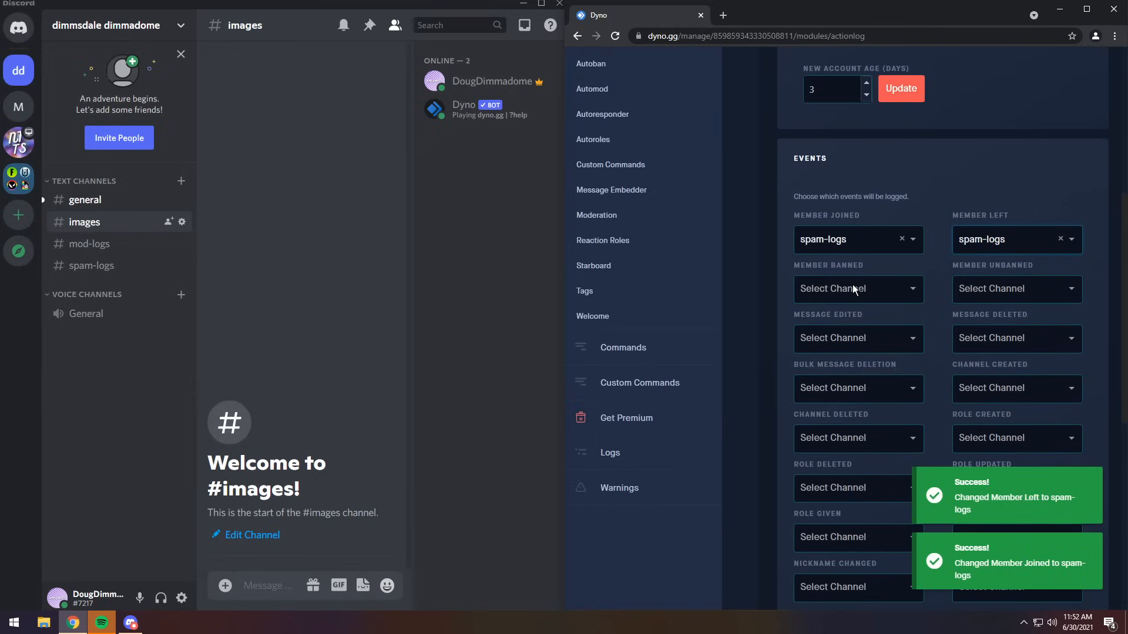
left_click(853, 290)
left_click(840, 359)
left_click(985, 287)
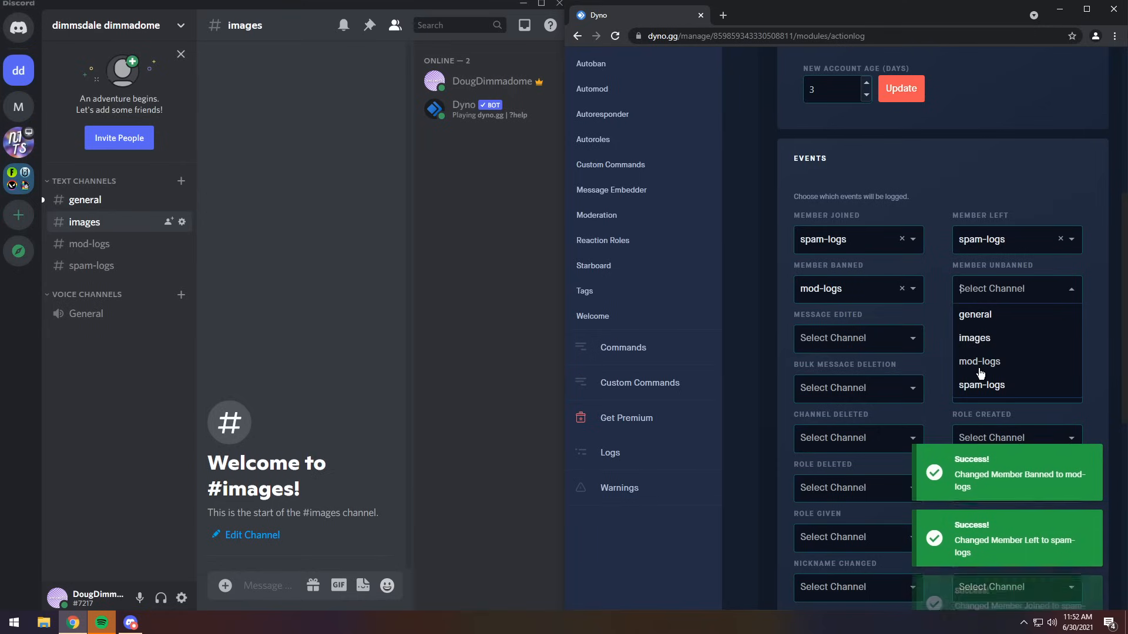
left_click(980, 363)
Step: Set the log channel for the Message Edited event to spam-logs
scroll(858, 229, "down", 2)
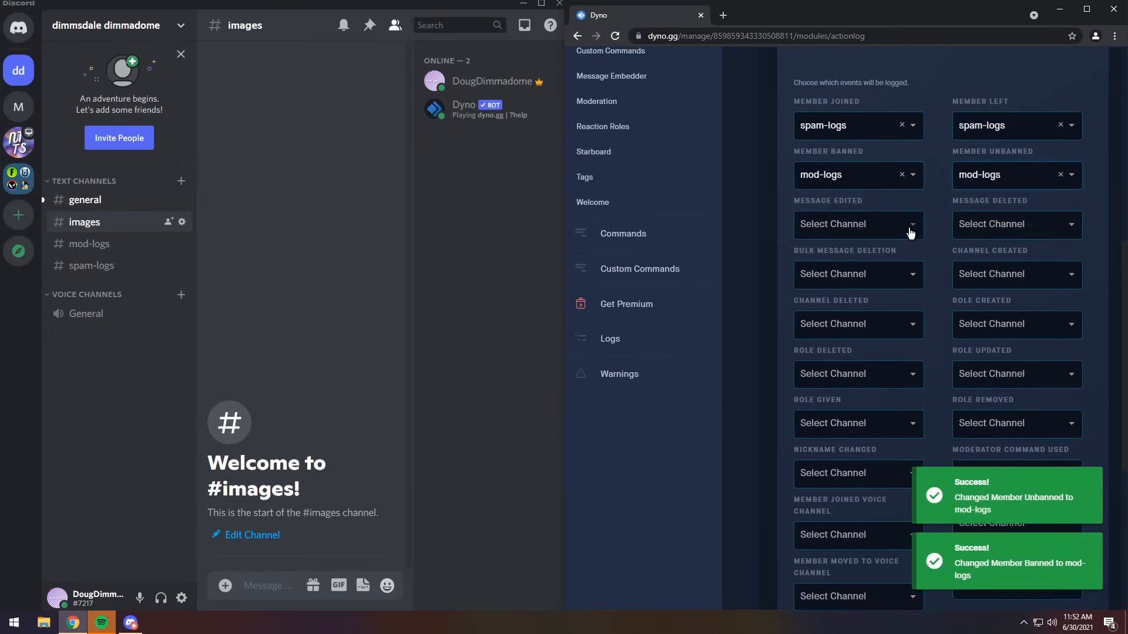
scroll(881, 276, "up", 1)
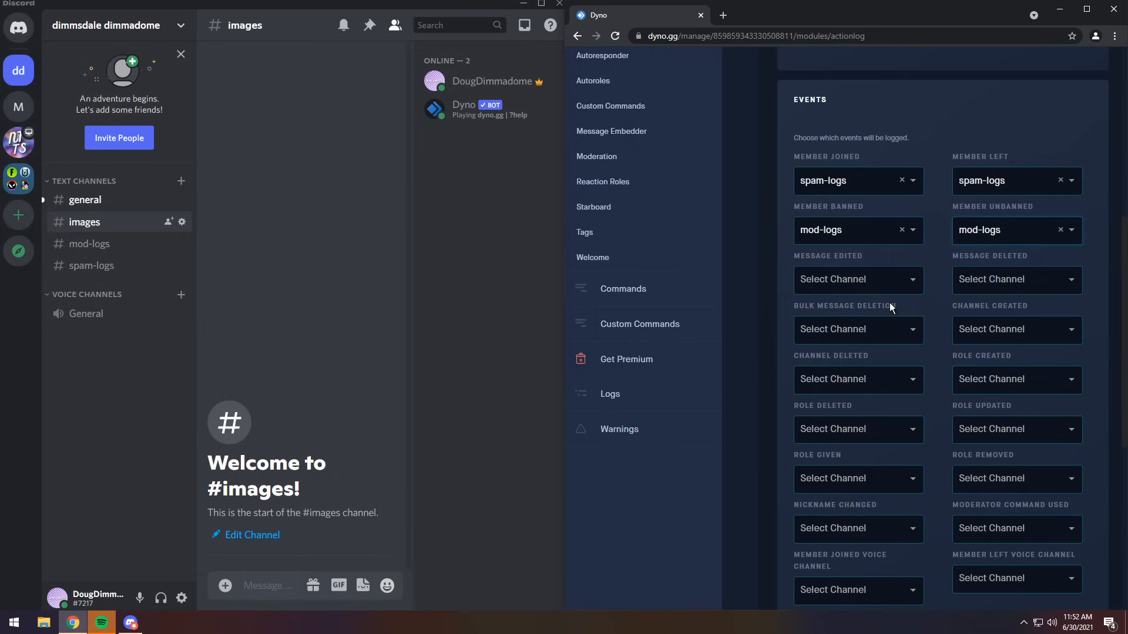
left_click(863, 279)
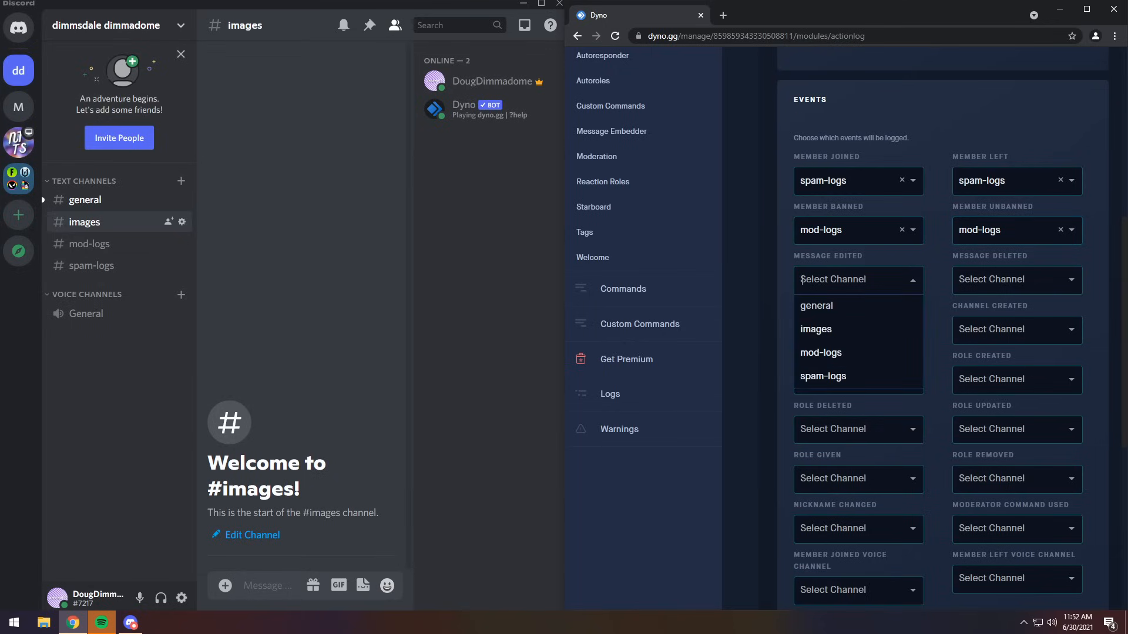
left_click(833, 376)
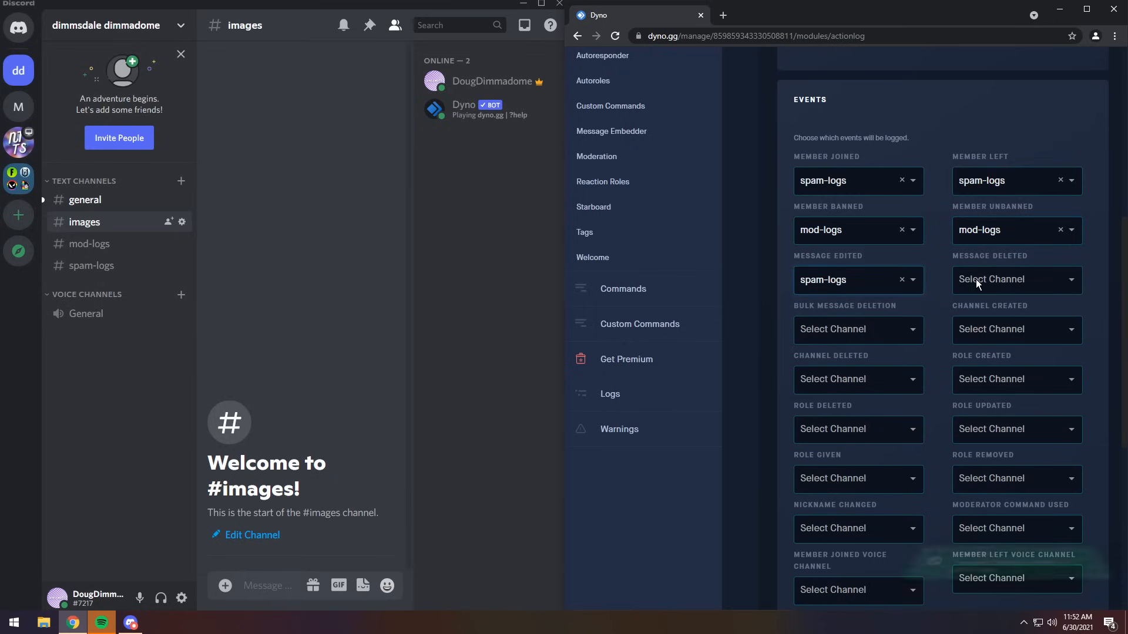
Step: Set the log channel for Message Deleted to spam-logs and for Bulk Message Deletion to mod-logs
left_click(975, 281)
left_click(977, 373)
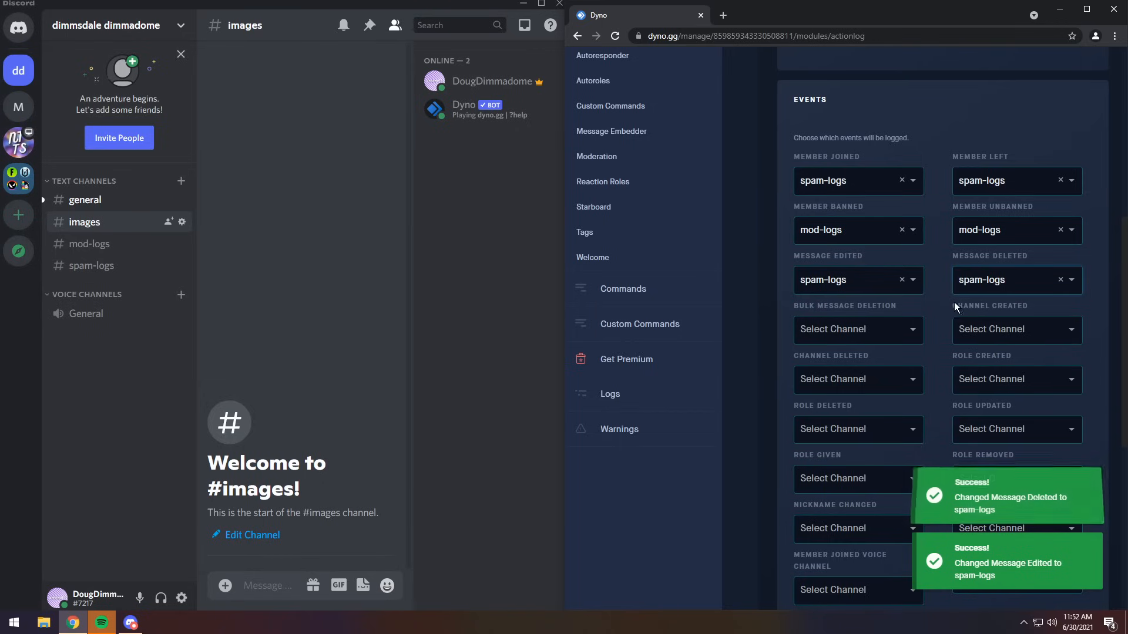
left_click(847, 332)
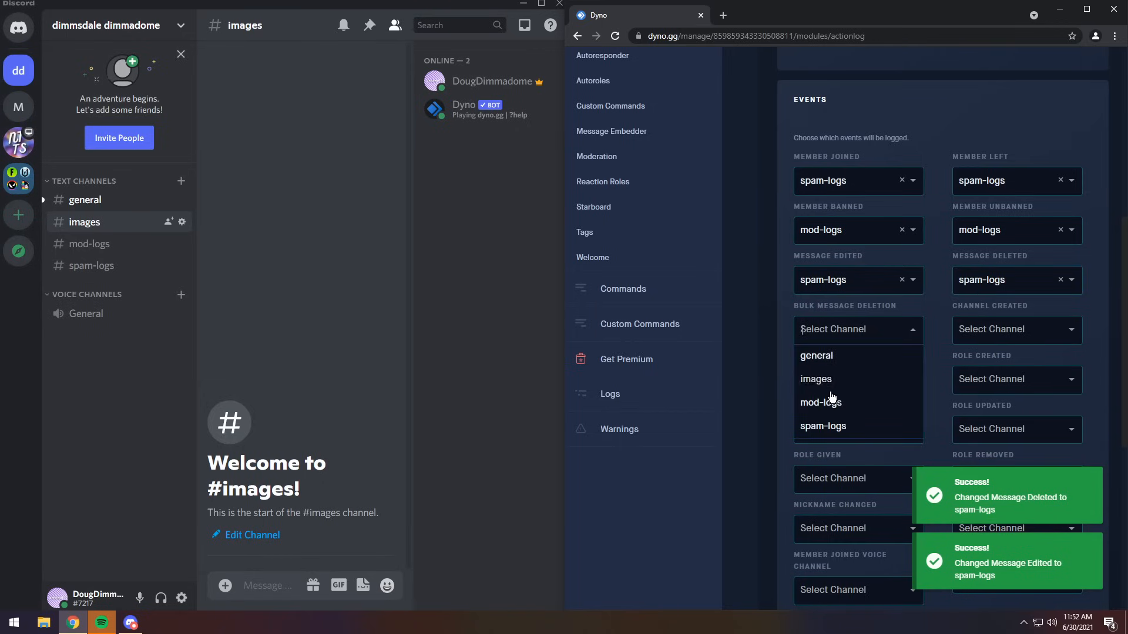
left_click(827, 398)
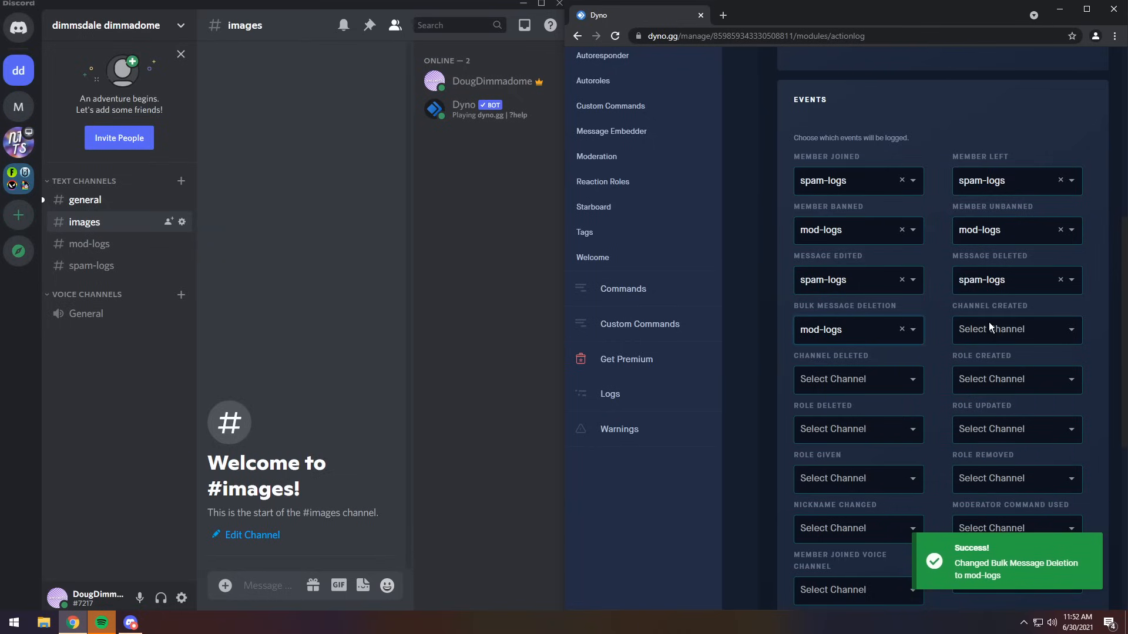
Step: Set the log channel for the Channel Created and Channel Deleted events to mod-logs
left_click(1004, 329)
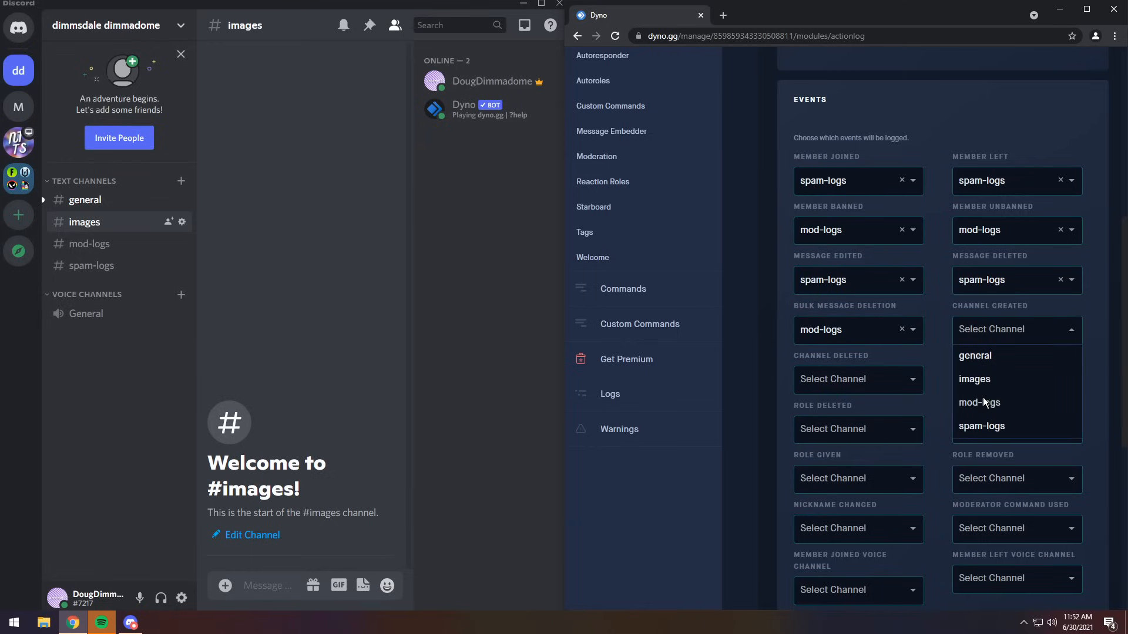
left_click(984, 402)
left_click(872, 383)
left_click(867, 454)
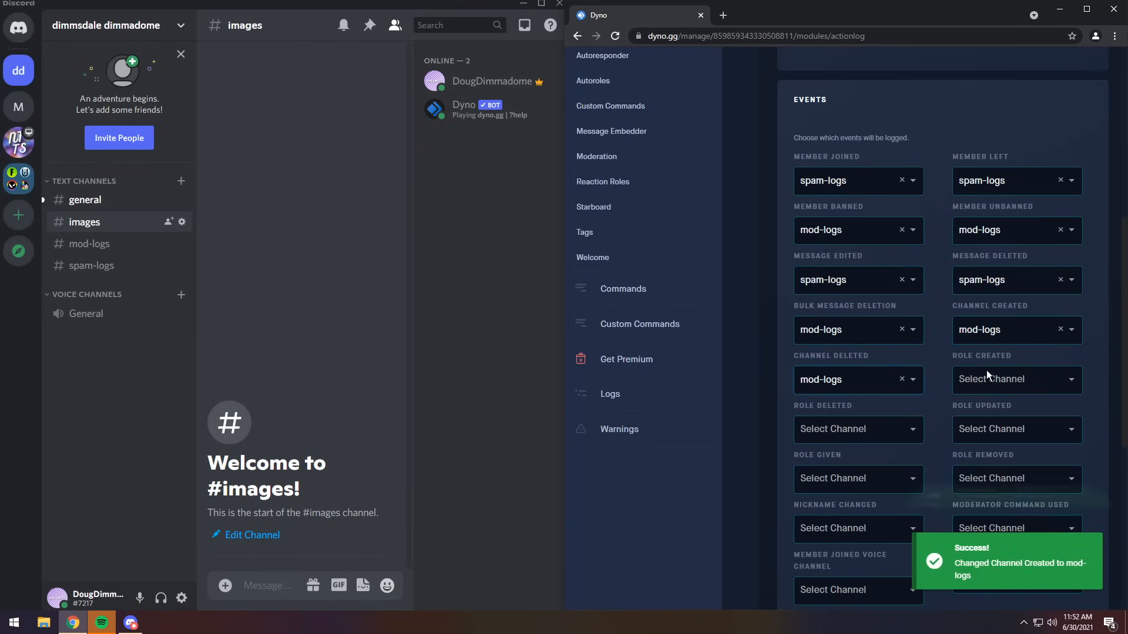
Step: Set the log channel for the Role Created, Role Deleted and Role Updated events to mod-logs
left_click(960, 379)
left_click(978, 453)
left_click(861, 435)
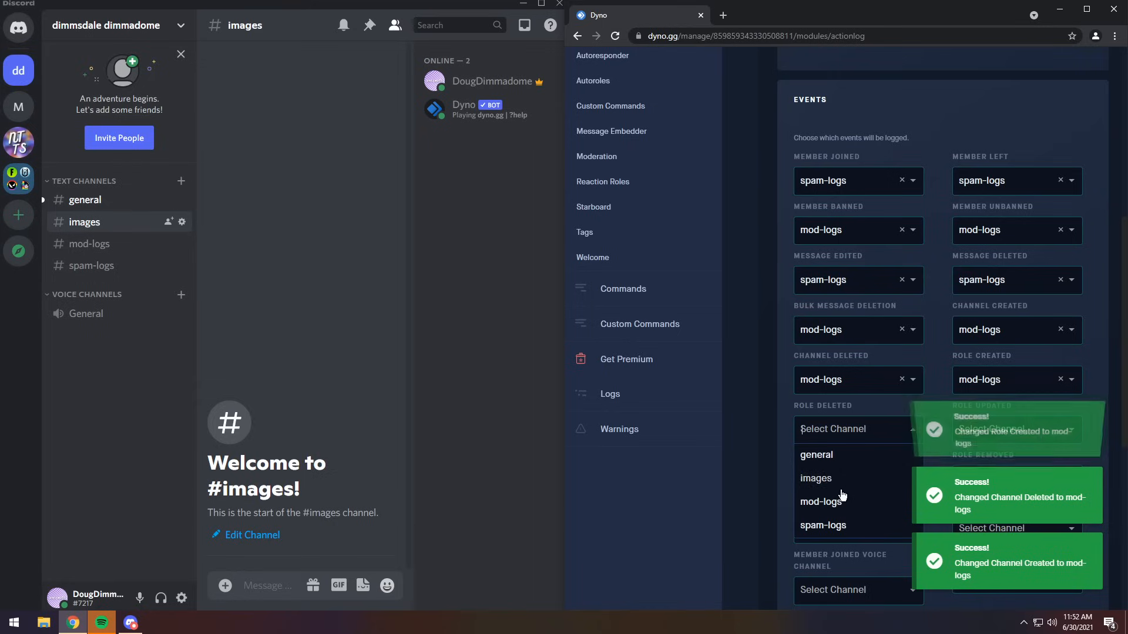
left_click(827, 497)
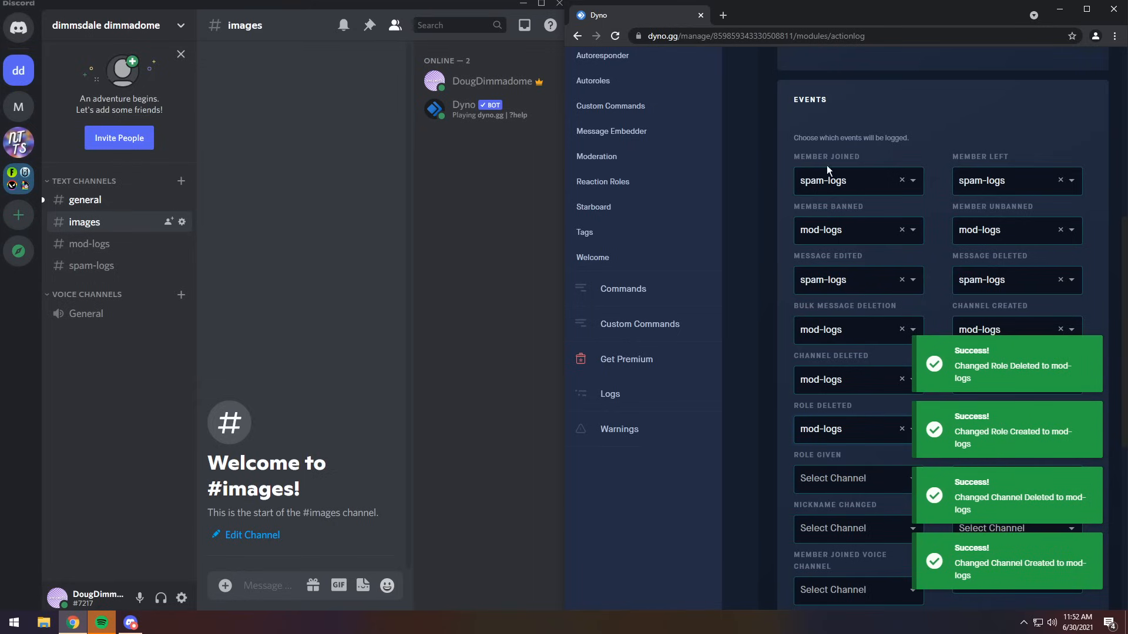
scroll(943, 329, "down", 3)
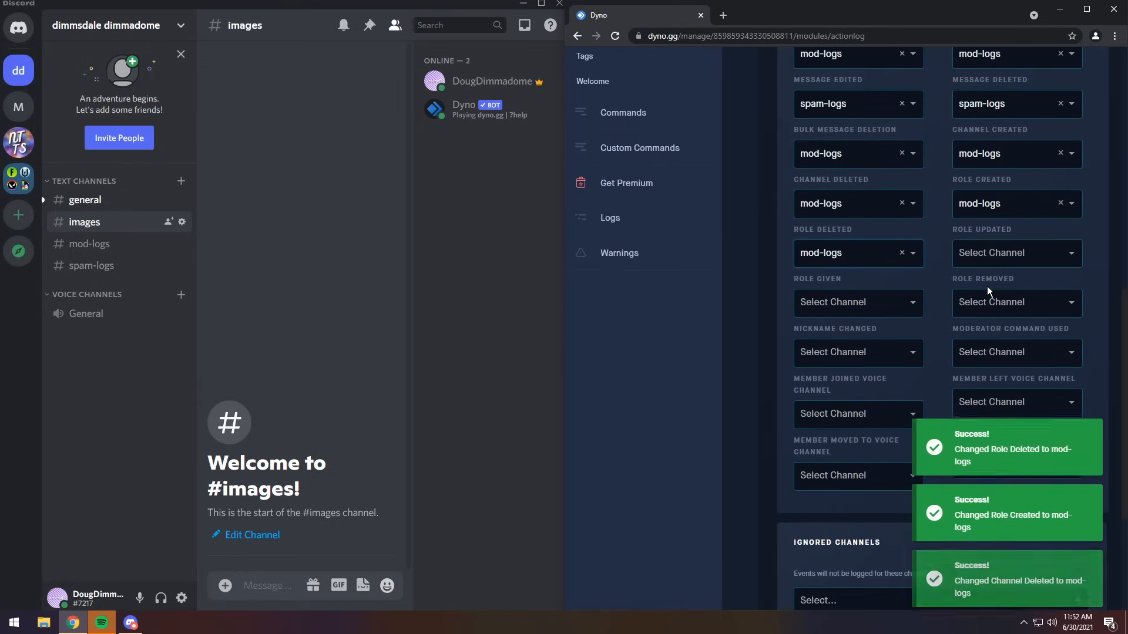
left_click(981, 262)
left_click(993, 324)
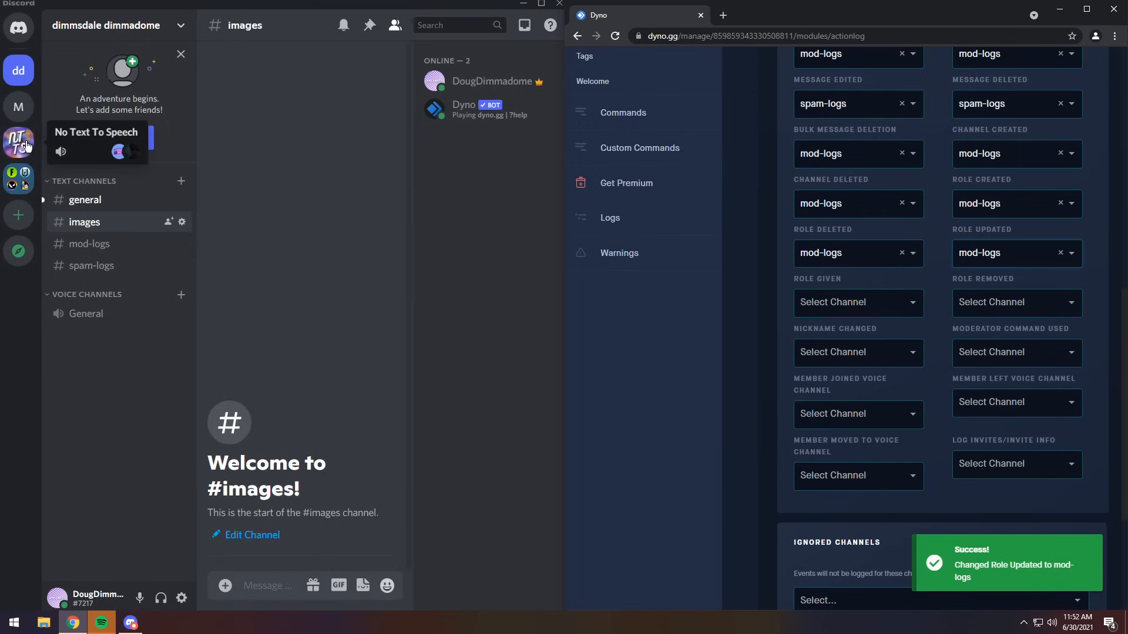
Step: Look through the get-roles channel of the No Text To Speech server in Discord and return to the dimmsdale dimmadome server
left_click(21, 133)
left_click(21, 133)
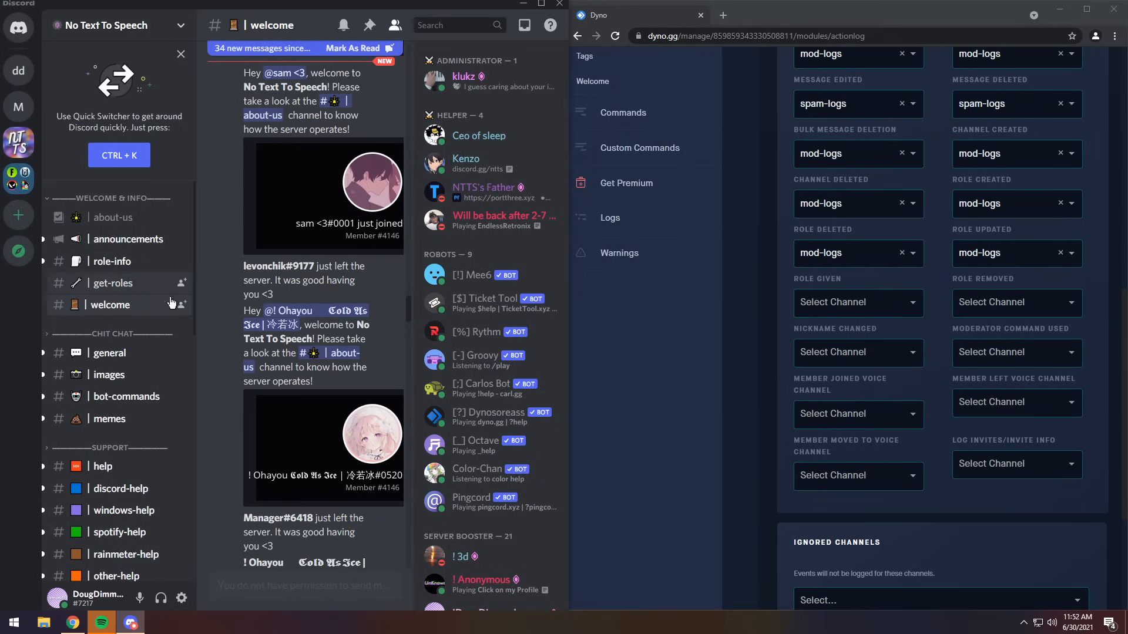
left_click(112, 282)
scroll(308, 303, "up", 5)
scroll(308, 303, "up", 5)
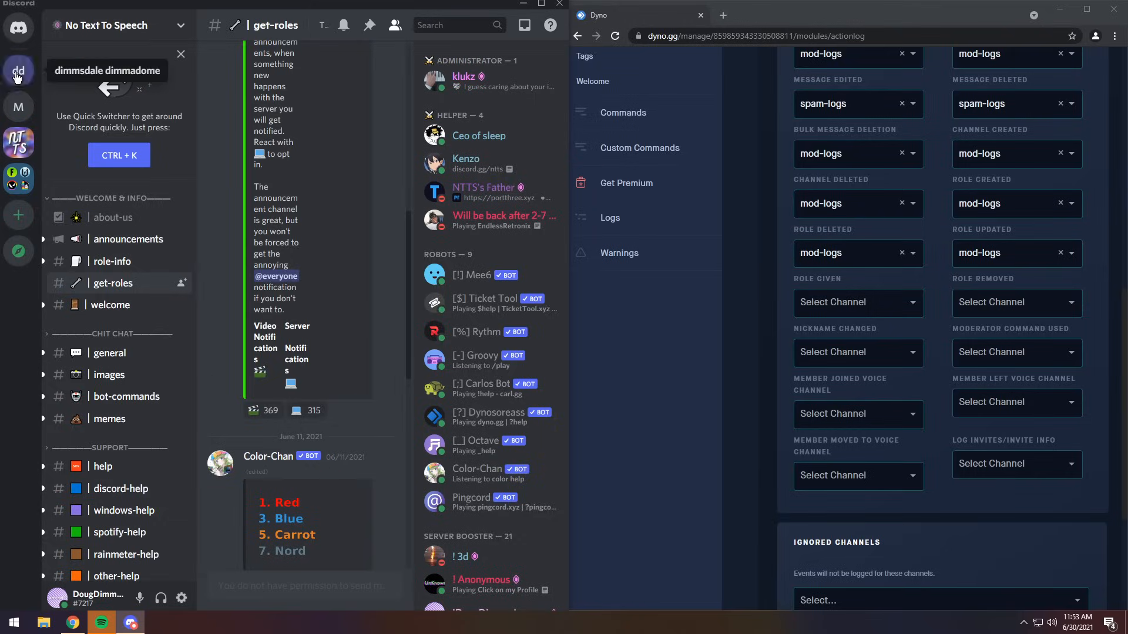
left_click(18, 71)
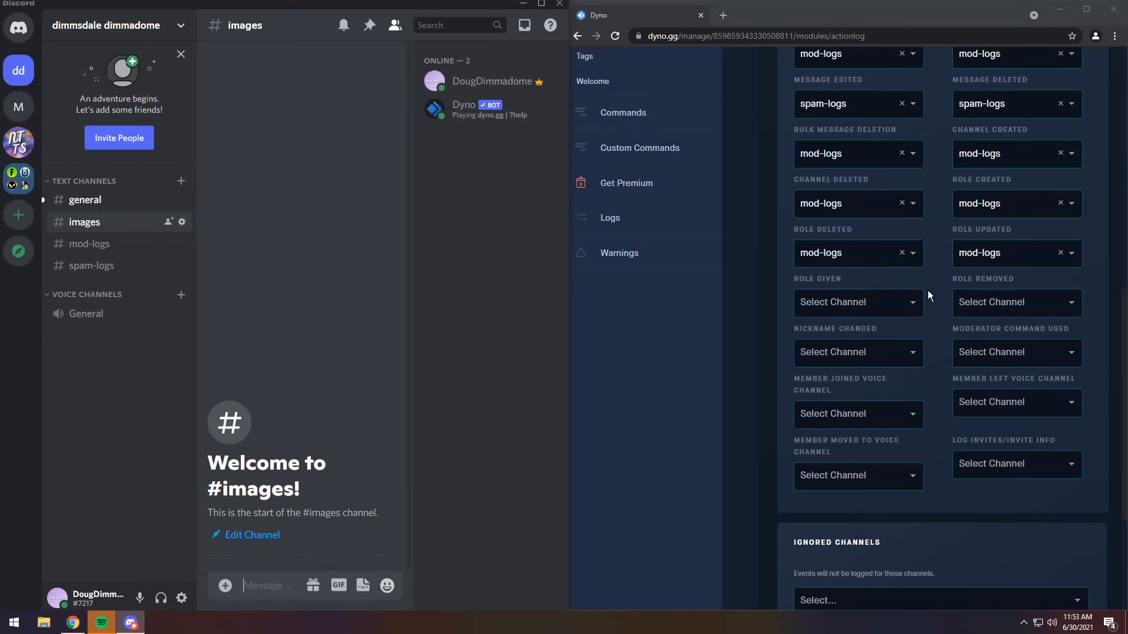
Step: In Dyno's Action Log, set the log channel for Nickname Changed to spam-logs and for Moderator Command Used to mod-logs
left_click(837, 354)
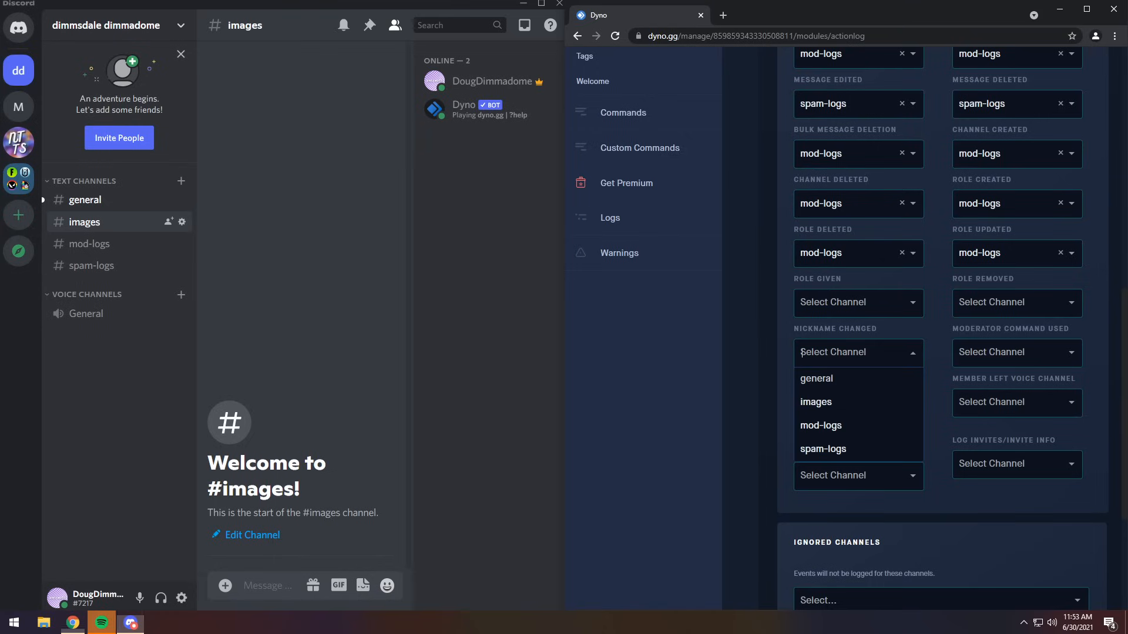
left_click(824, 450)
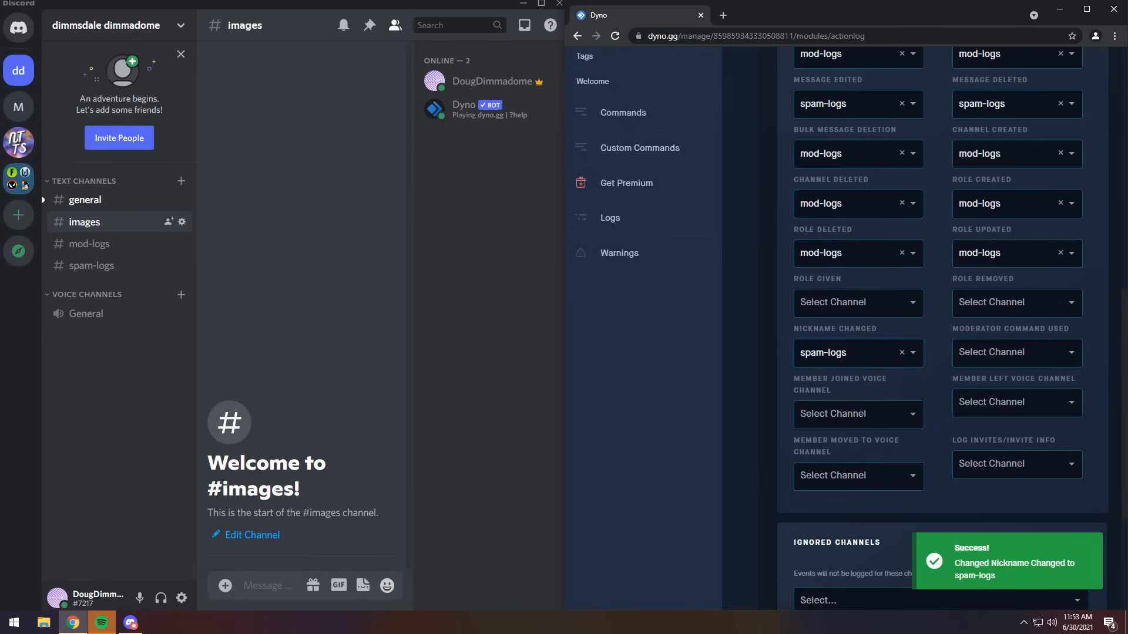
left_click(1042, 356)
left_click(981, 419)
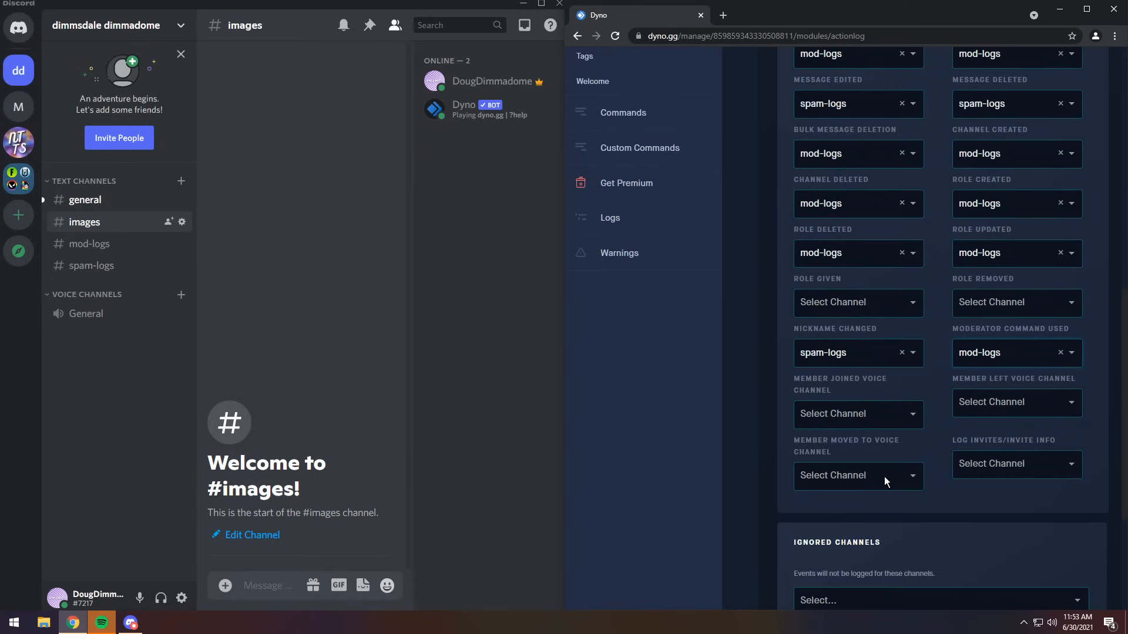
Step: Set the log channel for Member Moved to Voice Channel and Log Invites/Invite Info to mod-logs
left_click(857, 477)
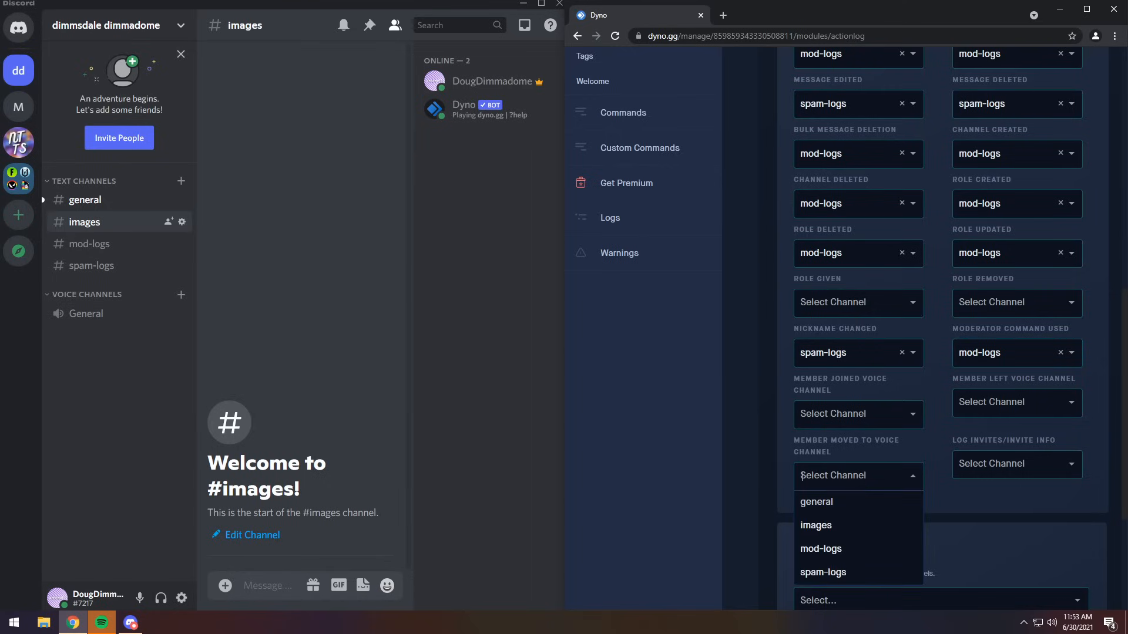
left_click(838, 554)
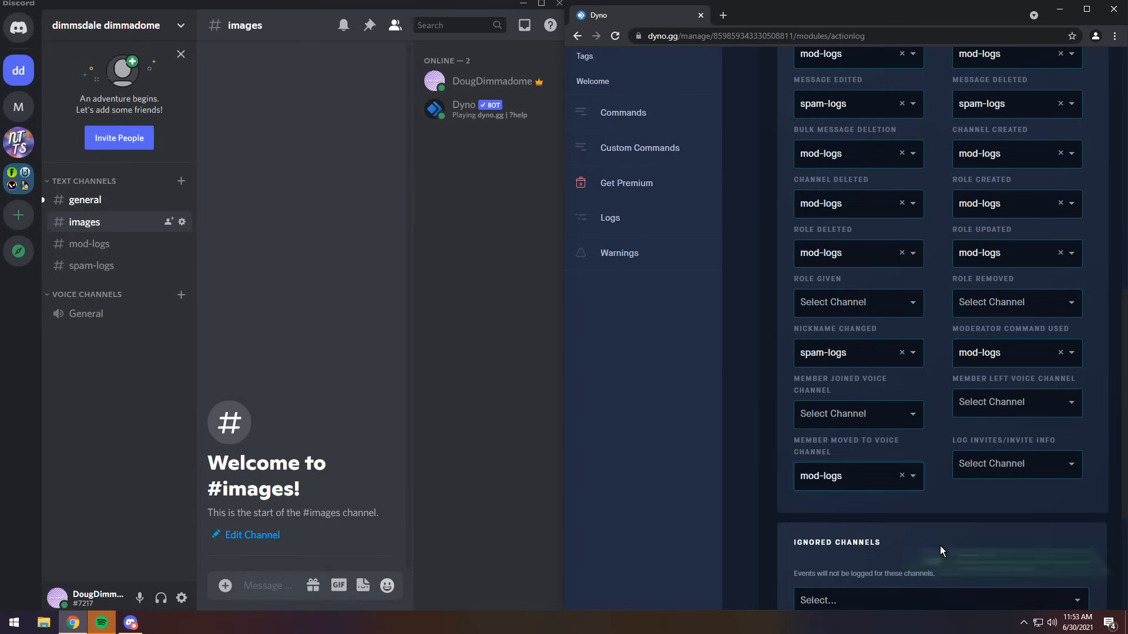
left_click(858, 476)
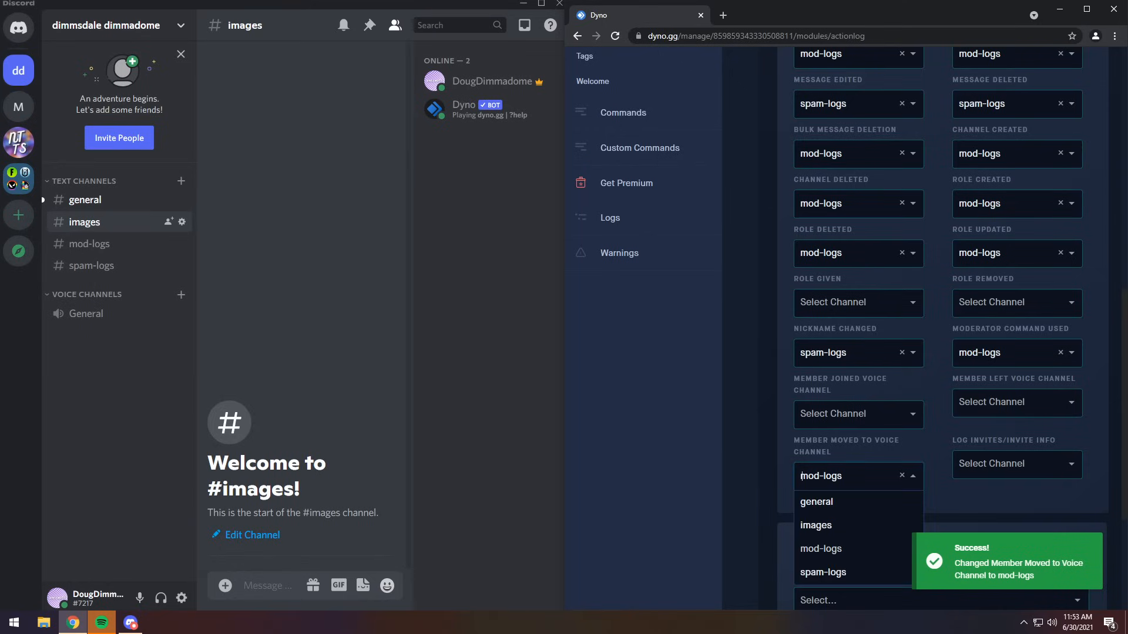
left_click(1017, 508)
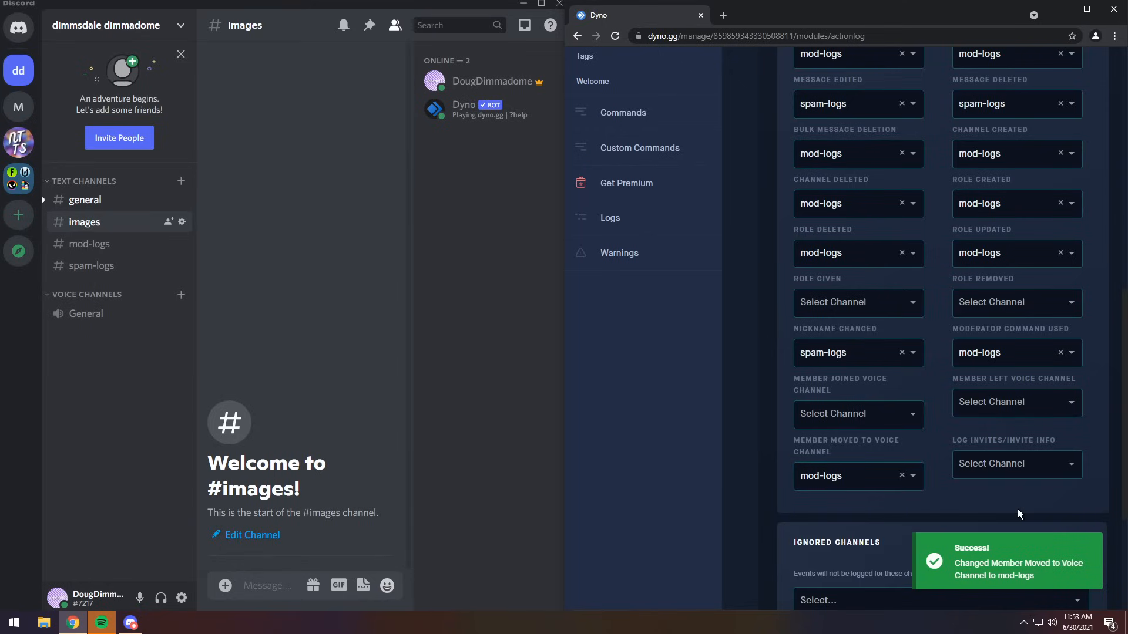
left_click(1003, 467)
left_click(979, 537)
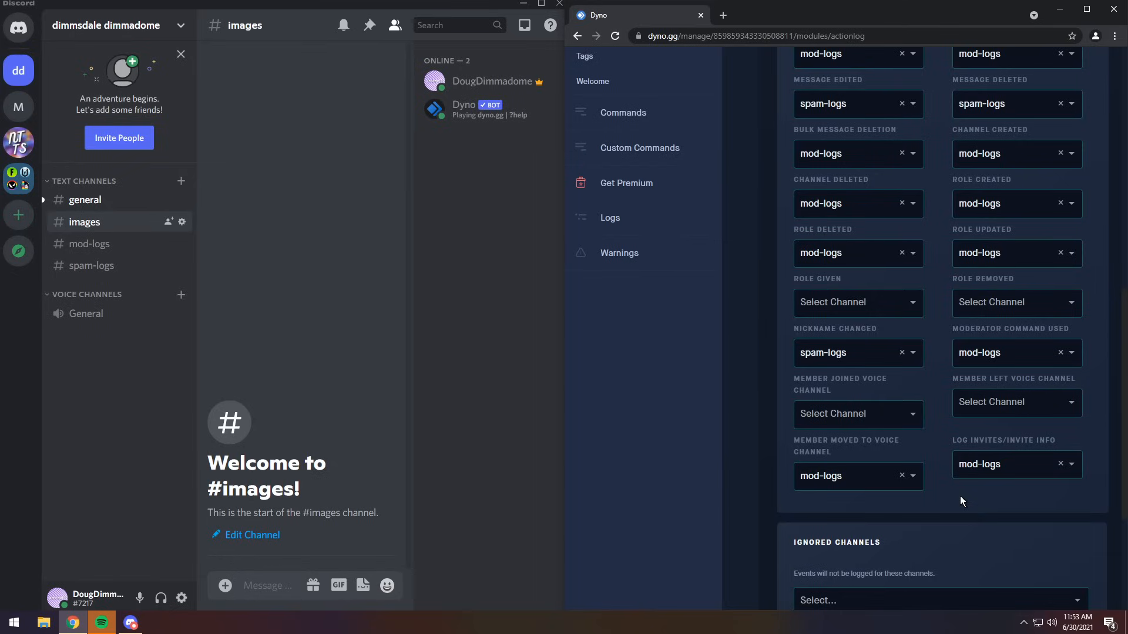
Step: Maximize the browser window and go back to the Modules overview
scroll(963, 499, "down", 3)
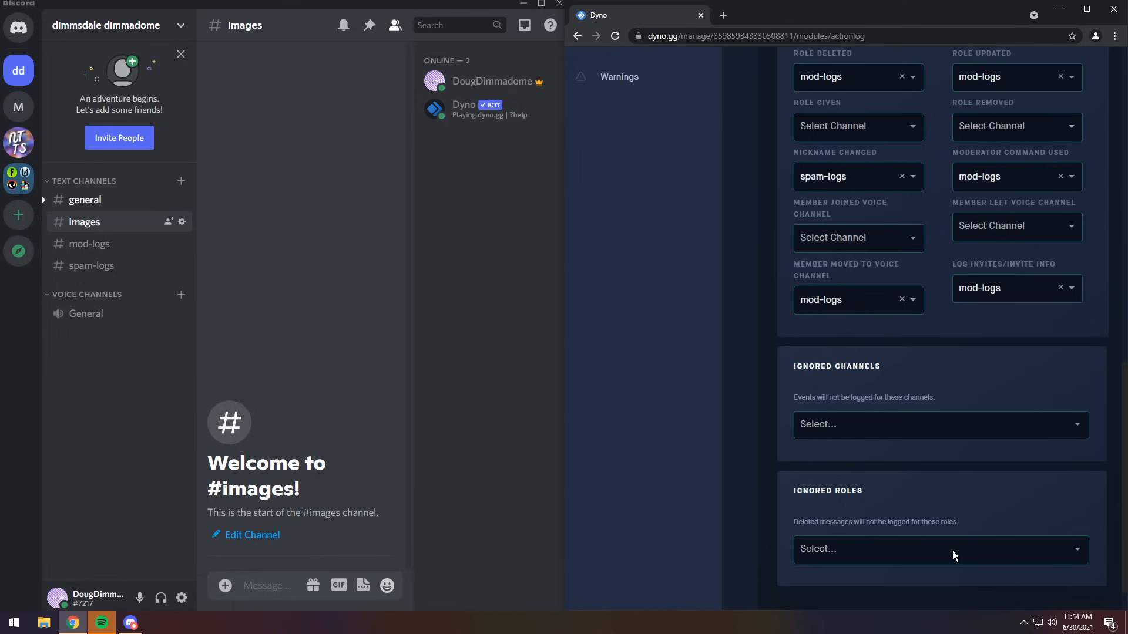
scroll(940, 488, "up", 15)
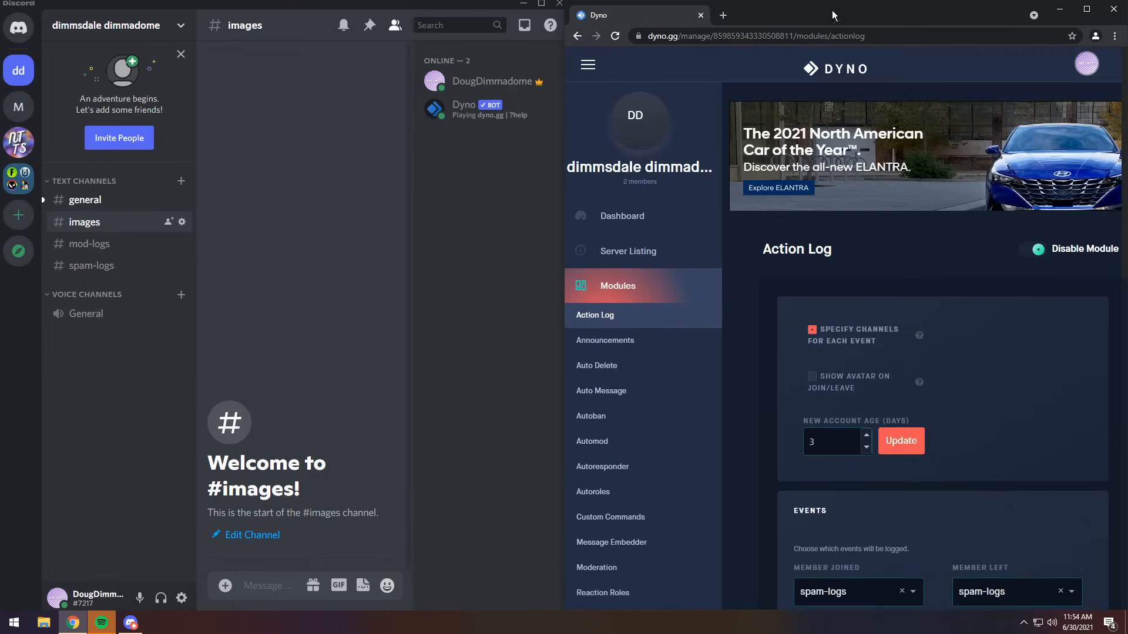
left_click_drag(831, 9, 305, 1)
left_click(74, 291)
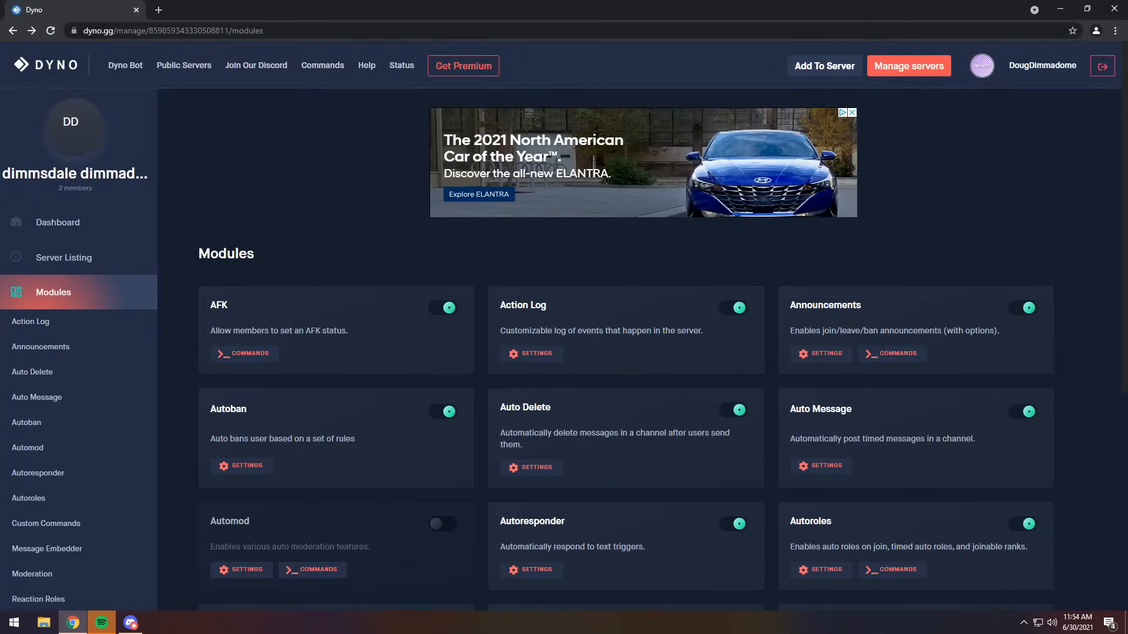
Step: Review the Announcements module's join, leave and ban message settings and its variables, and return to the module list
left_click(806, 350)
scroll(532, 365, "down", 1)
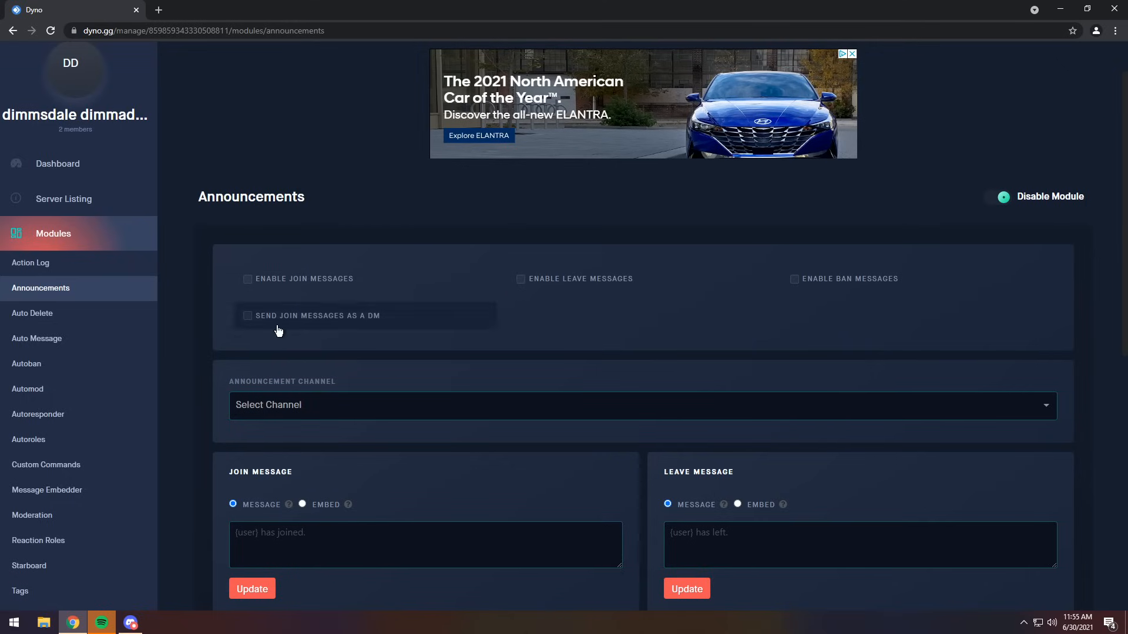
scroll(433, 427, "down", 4)
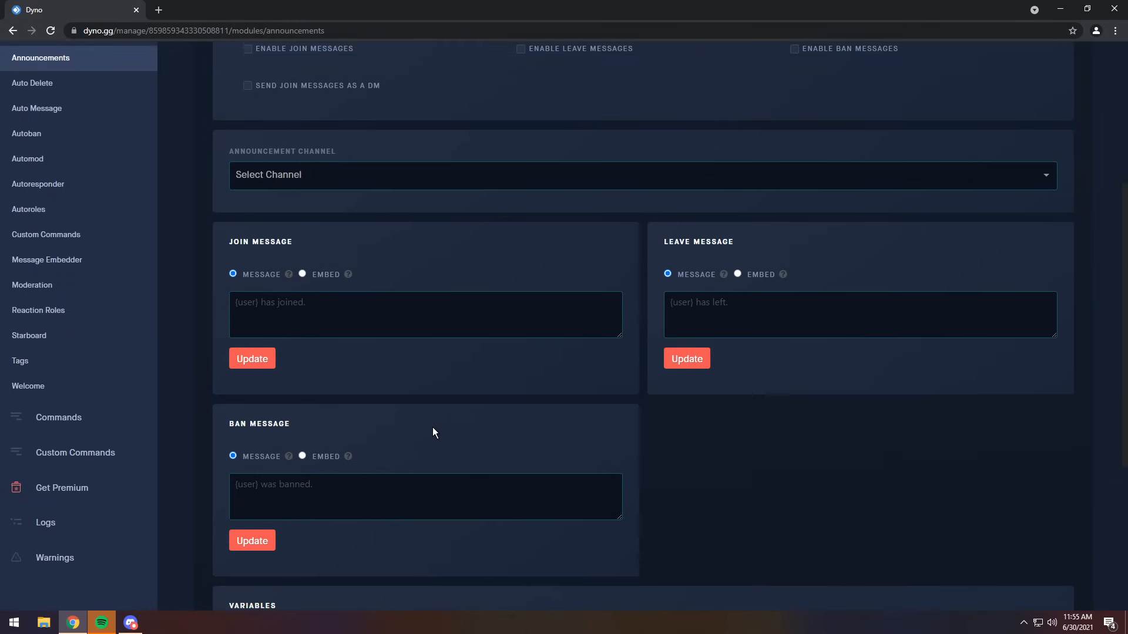
scroll(308, 403, "down", 5)
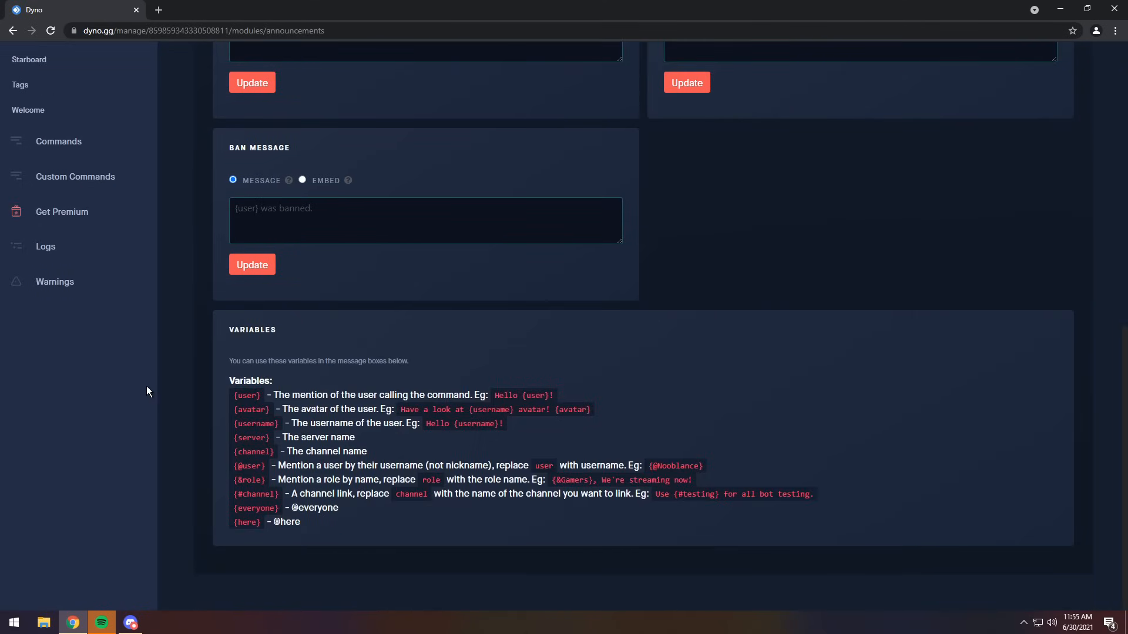
scroll(458, 255, "up", 8)
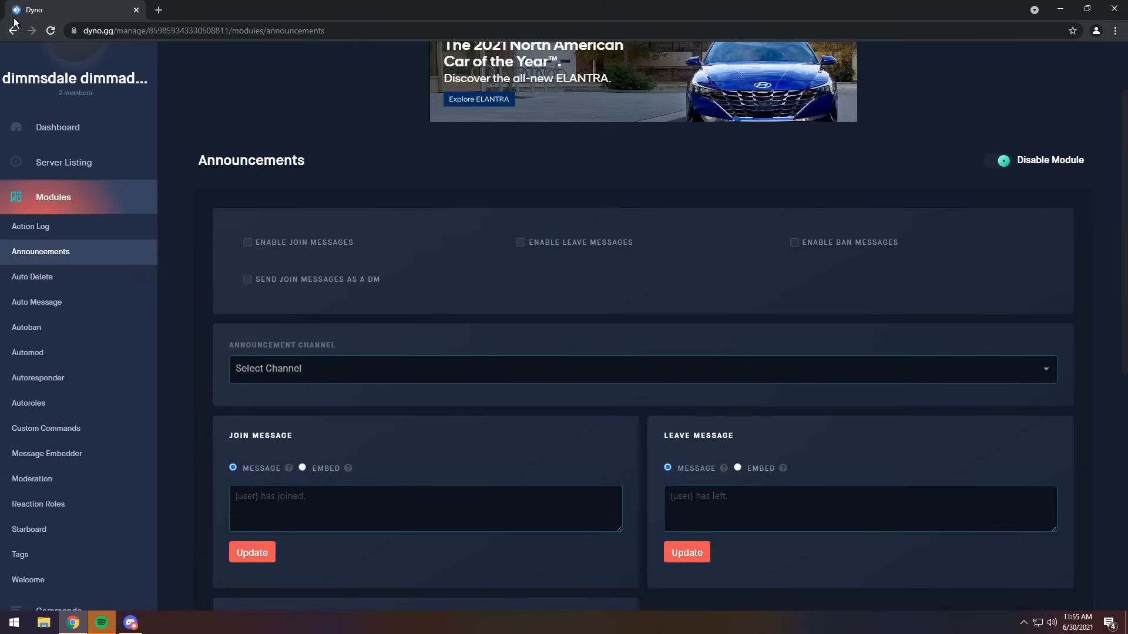
left_click(4, 34)
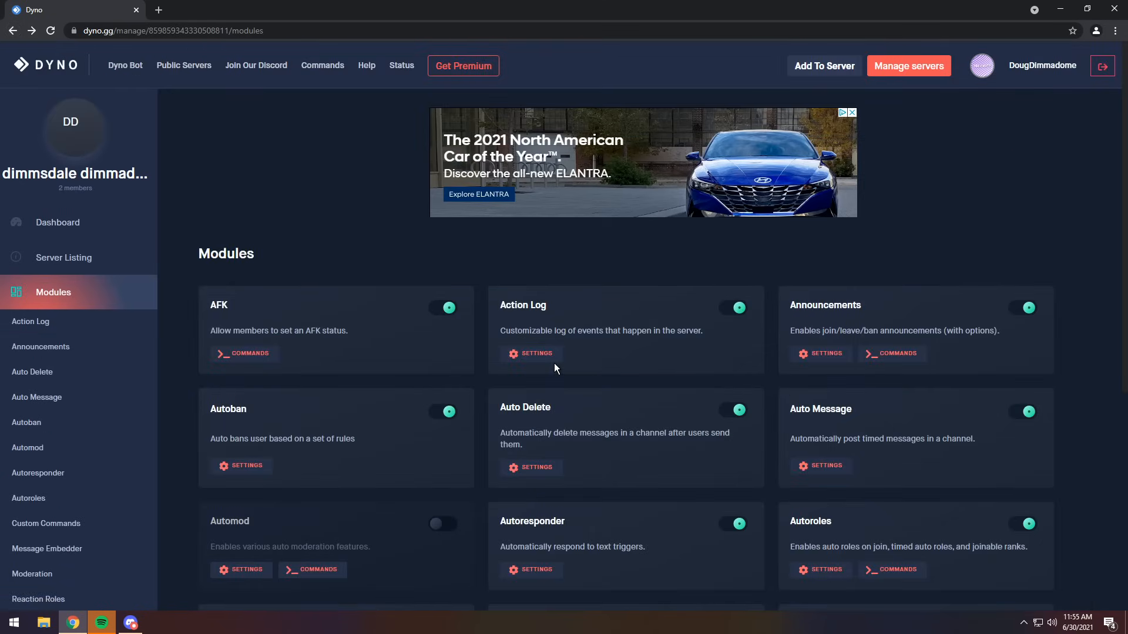
Step: Start an Autoban rule named asdasd with the rule type Account Age
left_click(249, 470)
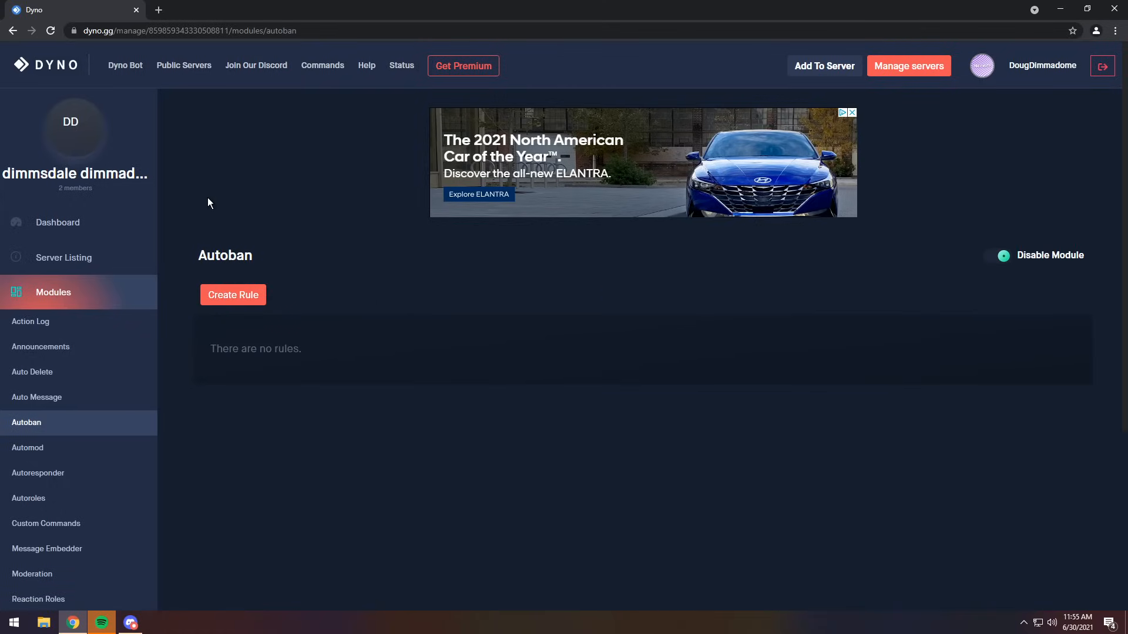
left_click(235, 297)
left_click(392, 135)
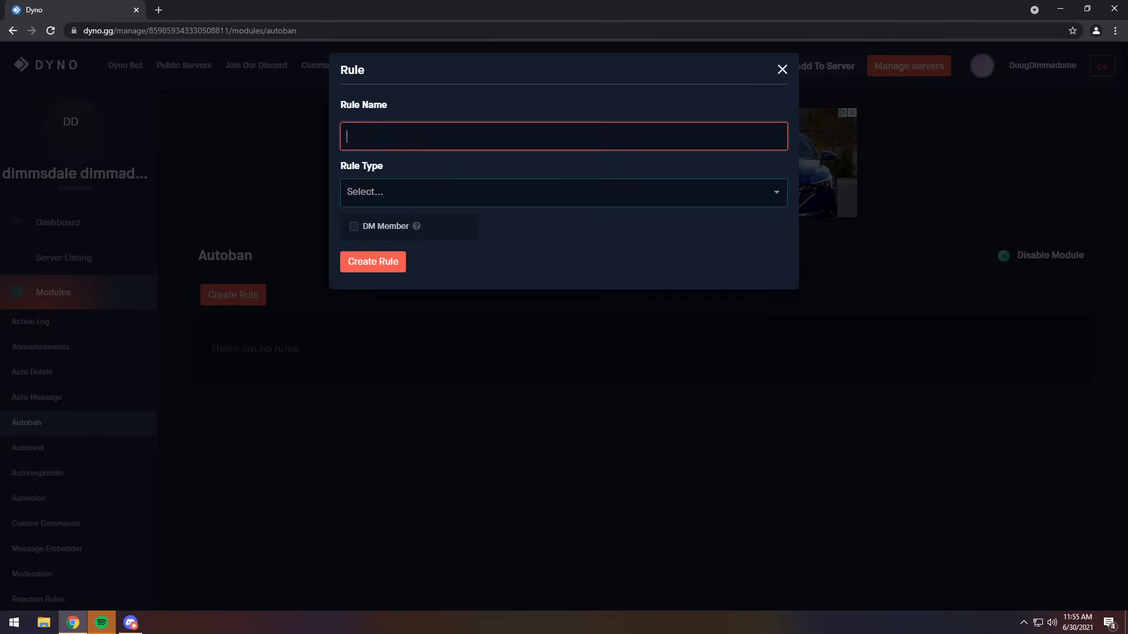
type("asdasd")
left_click(419, 194)
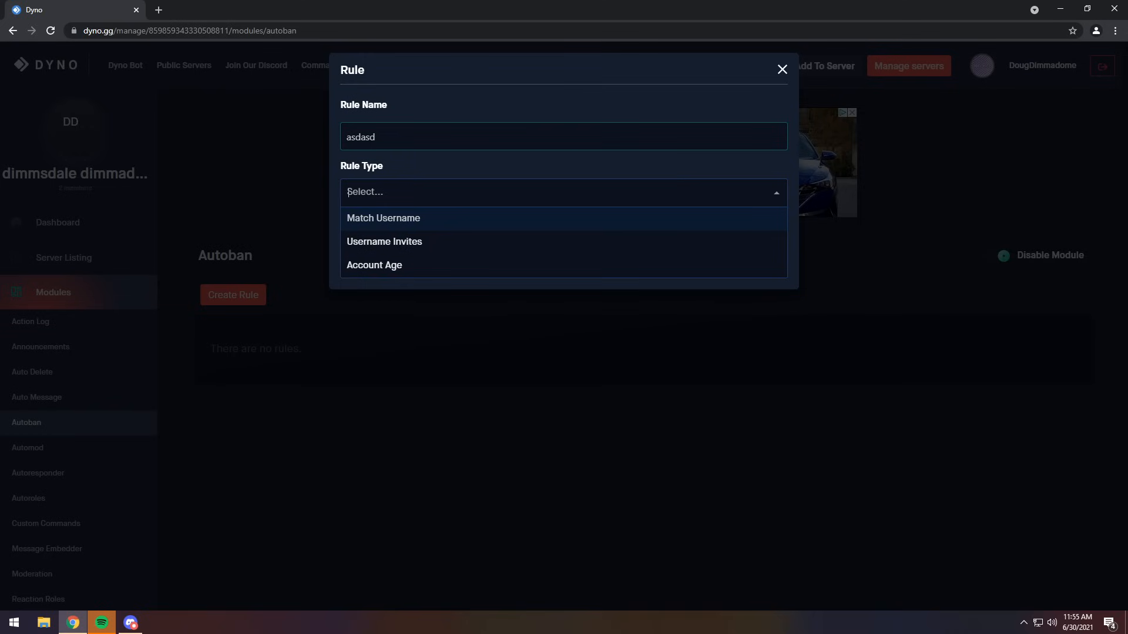
left_click(374, 265)
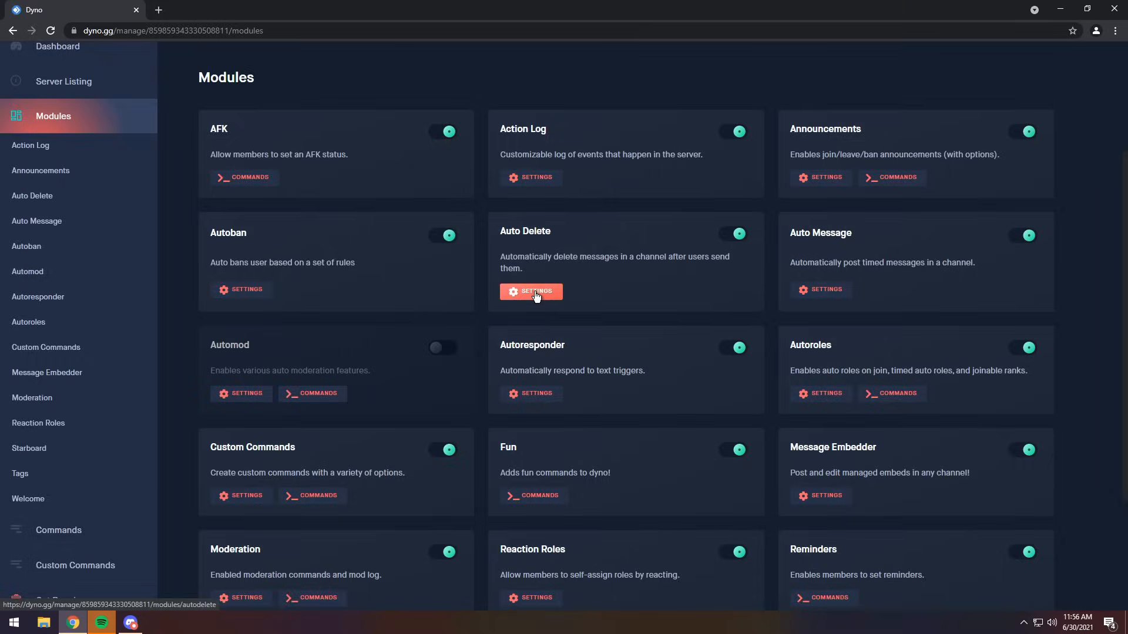
Step: Open the Auto Delete module's settings and choose the general channel for a new rule
left_click(536, 293)
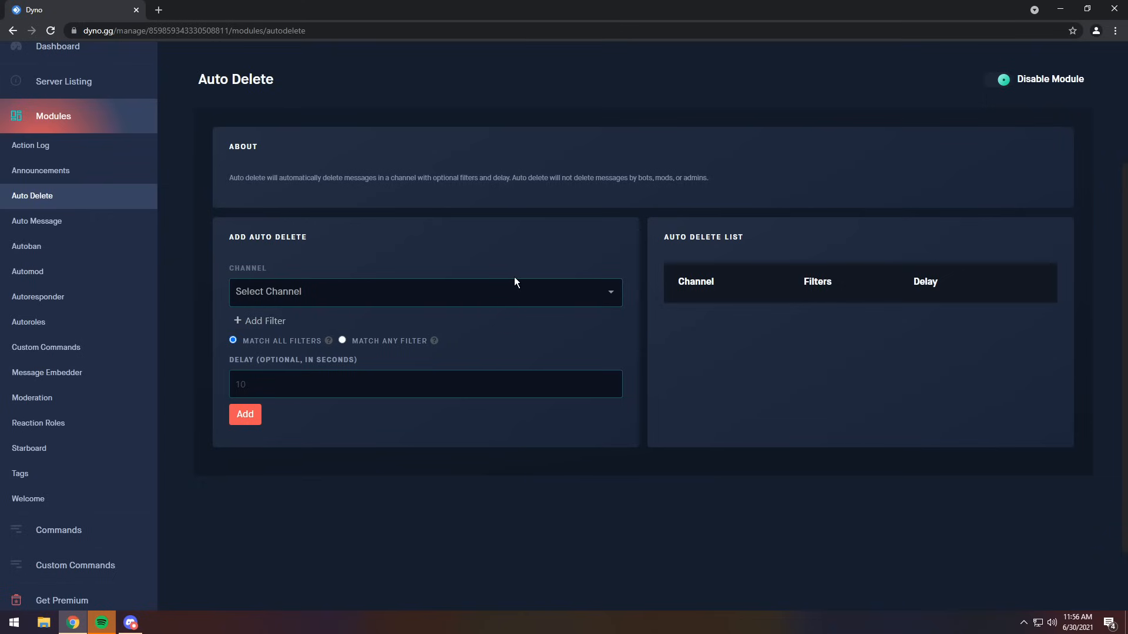
left_click(314, 291)
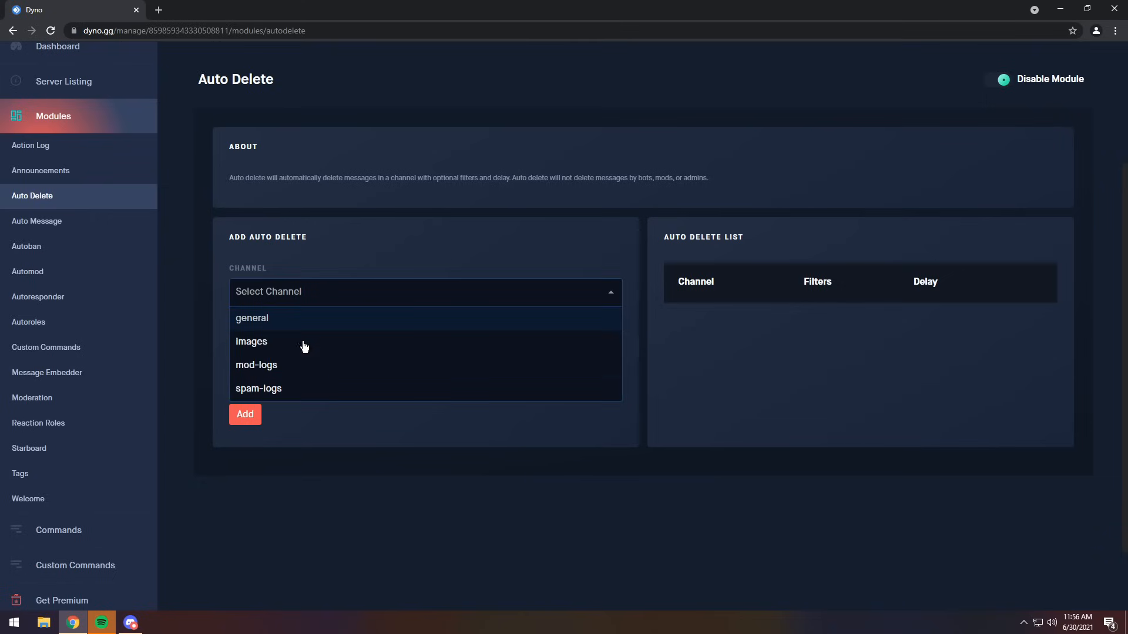
left_click(280, 318)
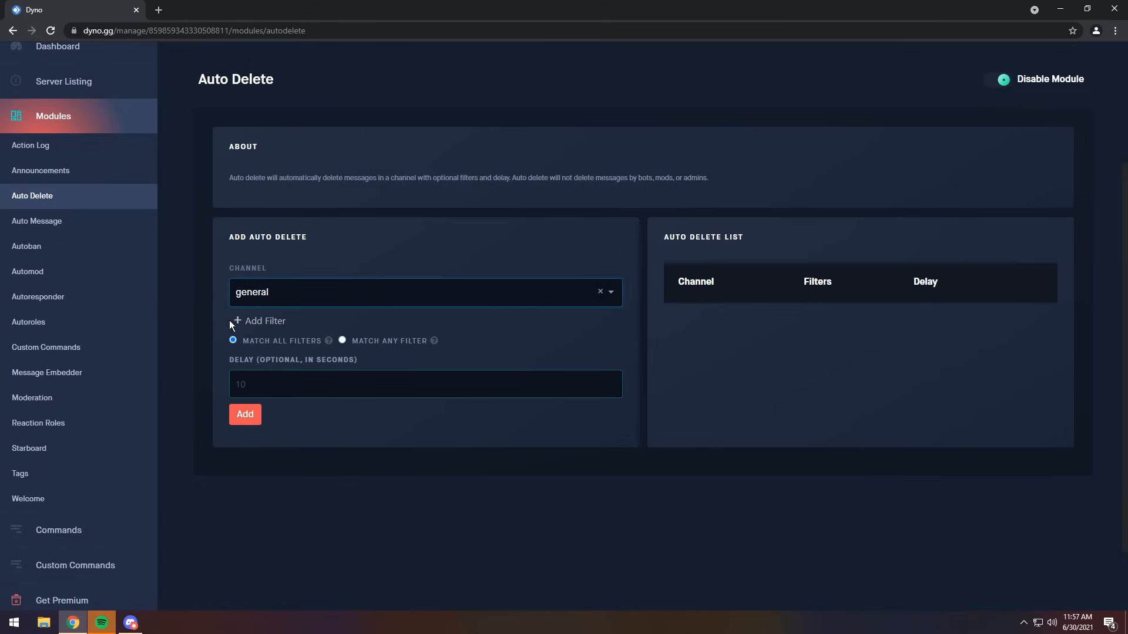
Step: Give the Auto Delete rule a Starts With filter with the text !, add the rule and reload the page
left_click(249, 319)
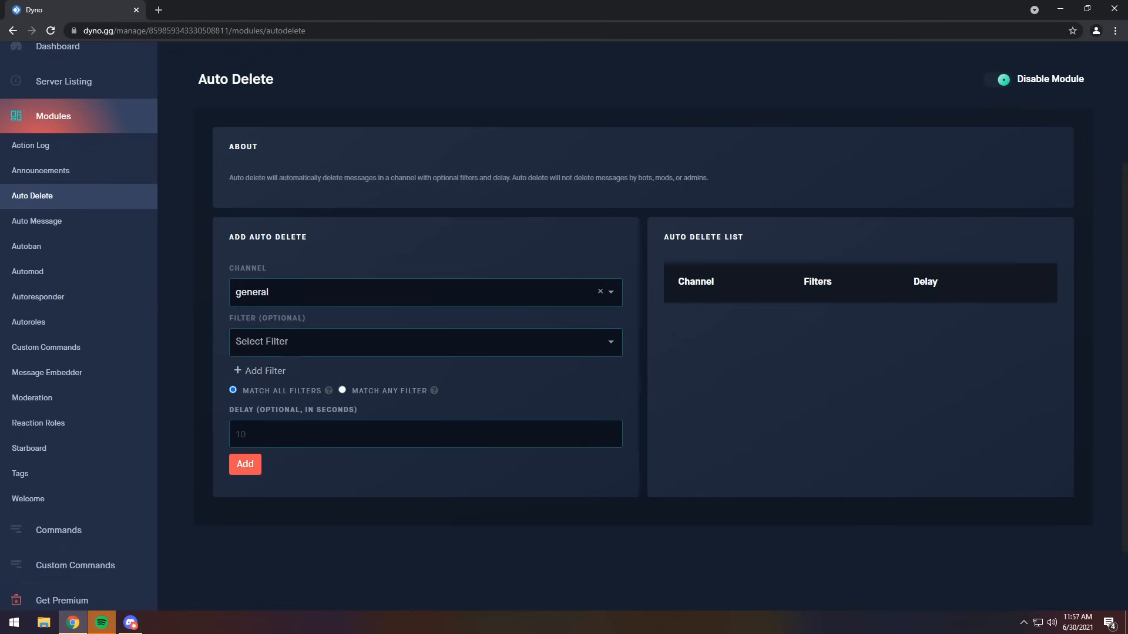
left_click(297, 345)
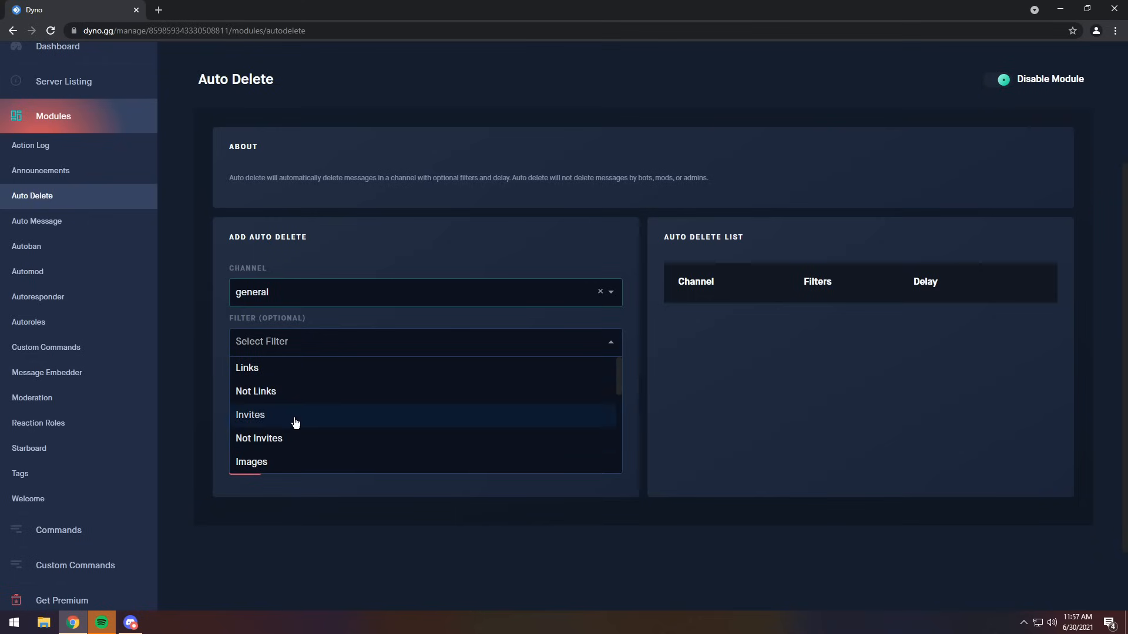
scroll(332, 453, "down", 1)
scroll(320, 431, "down", 1)
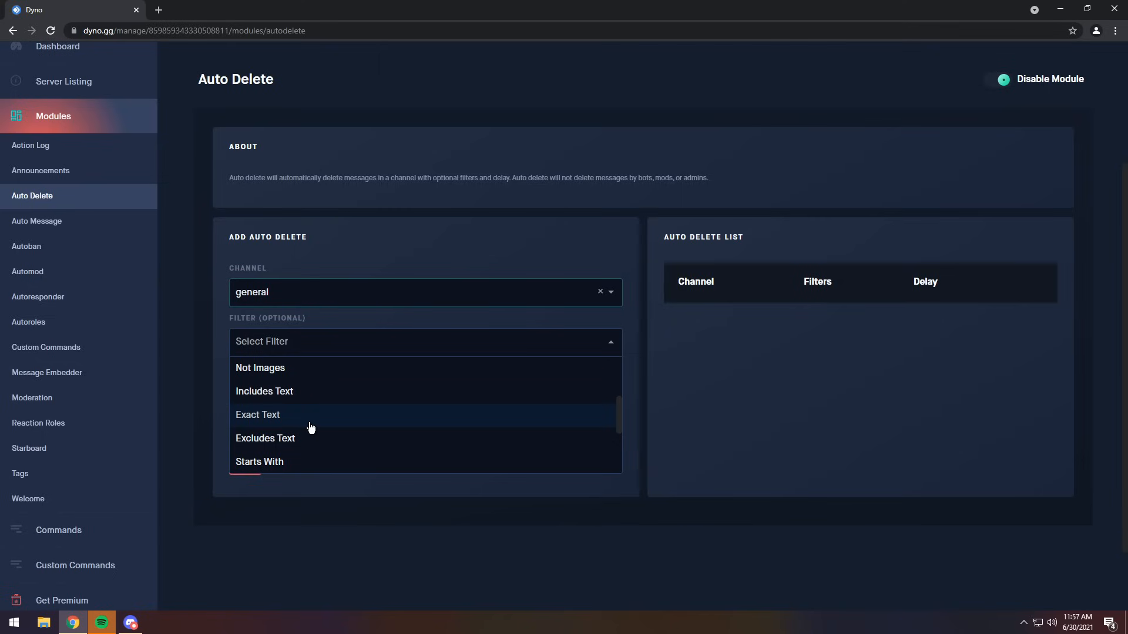
scroll(312, 426, "down", 1)
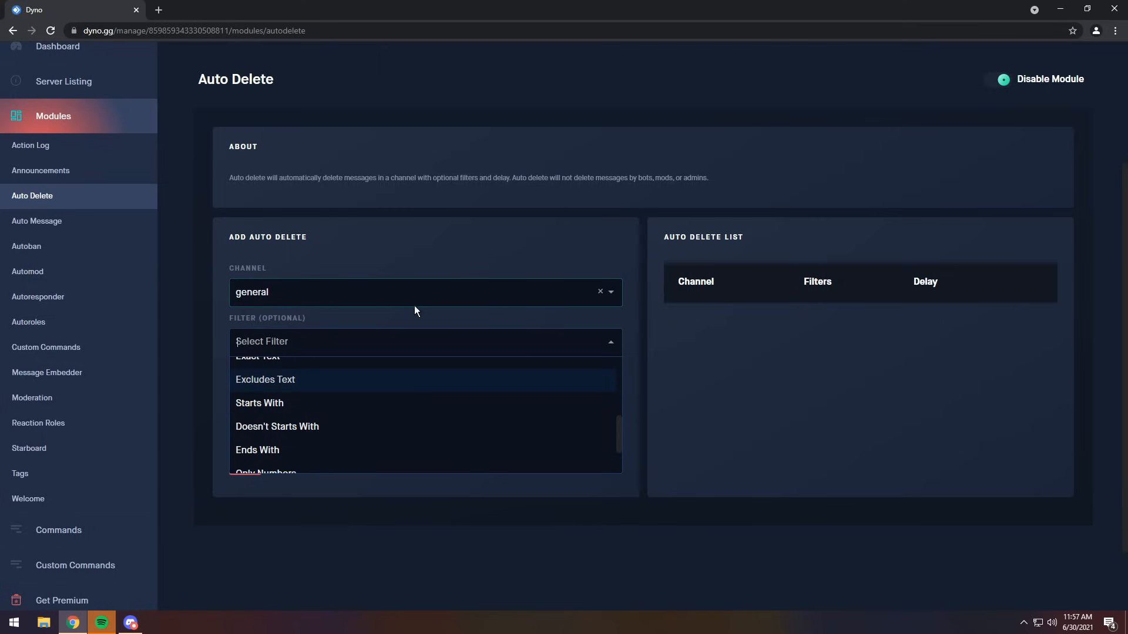
left_click(284, 400)
left_click(237, 377)
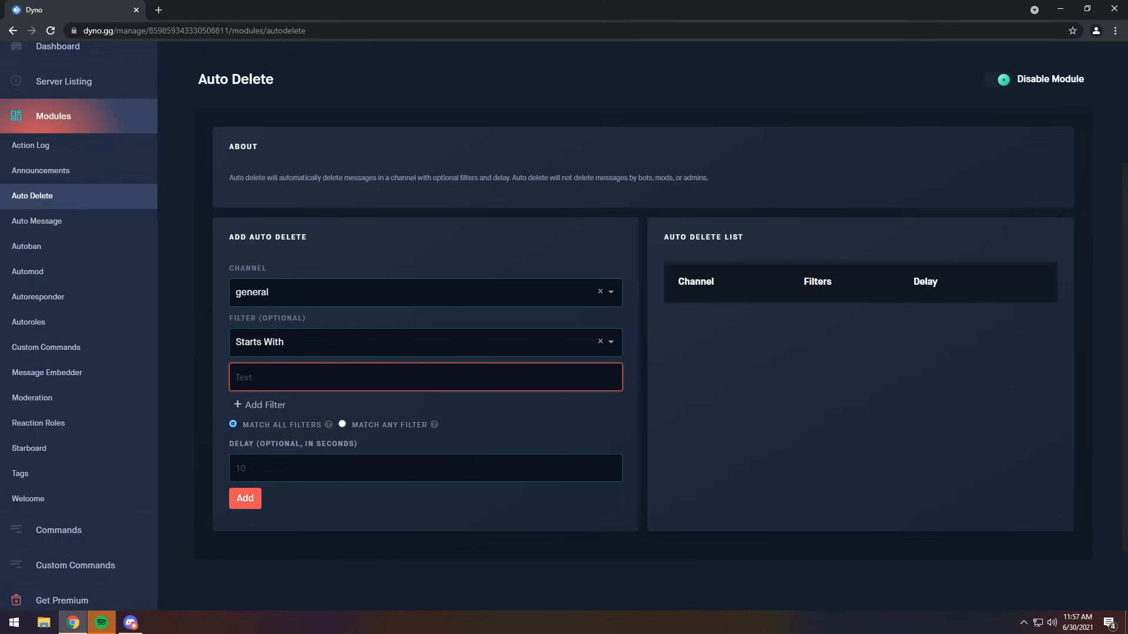
type("!")
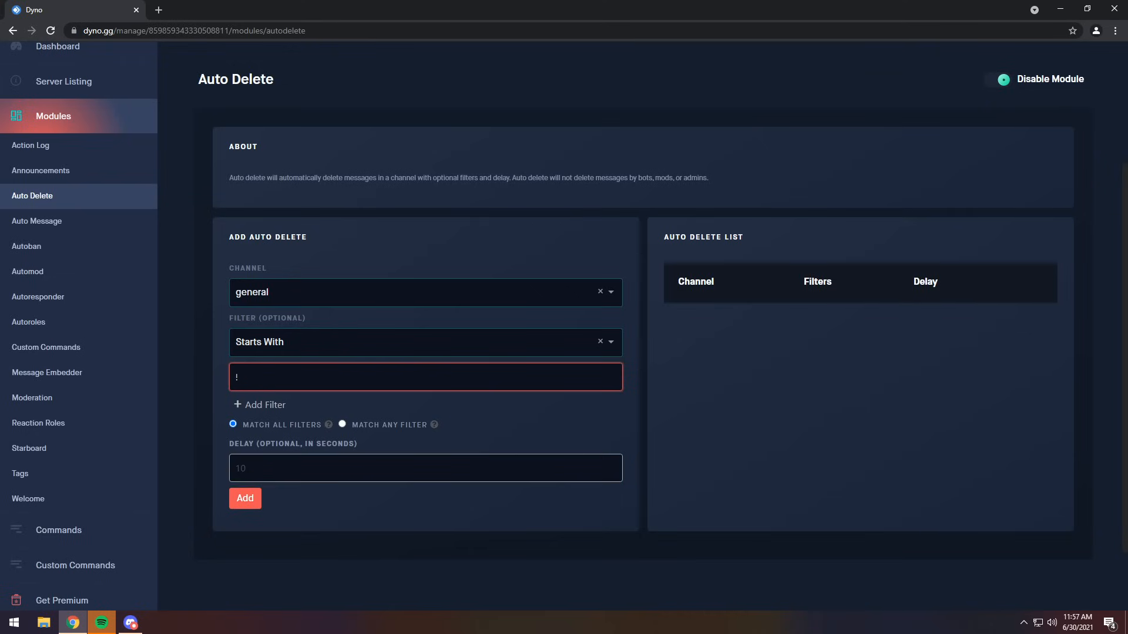
left_click(245, 499)
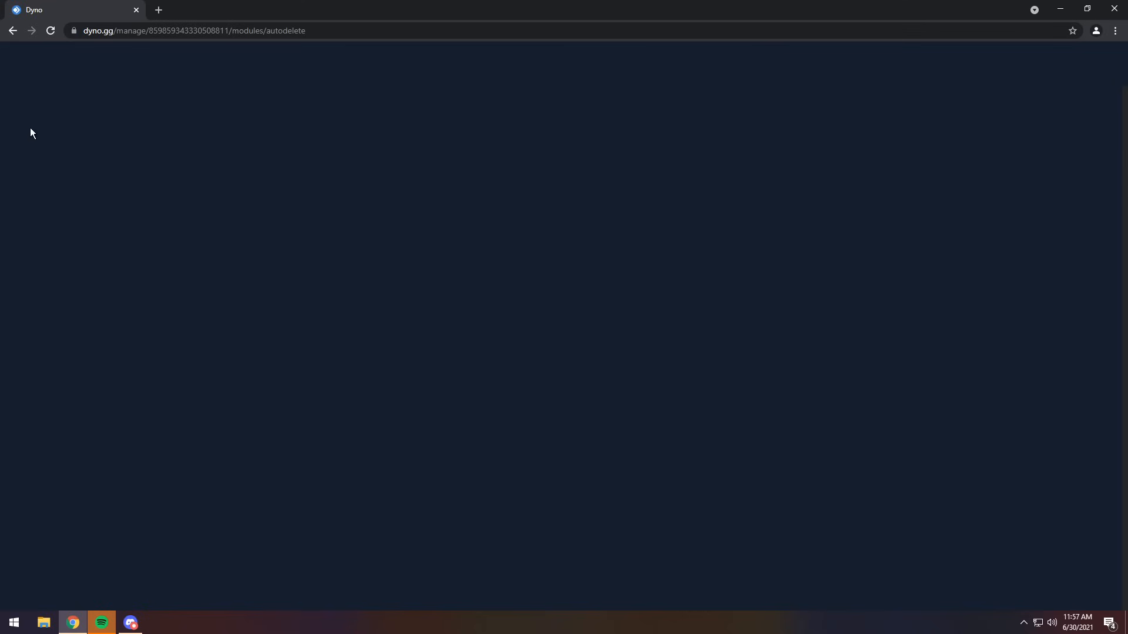
left_click(48, 29)
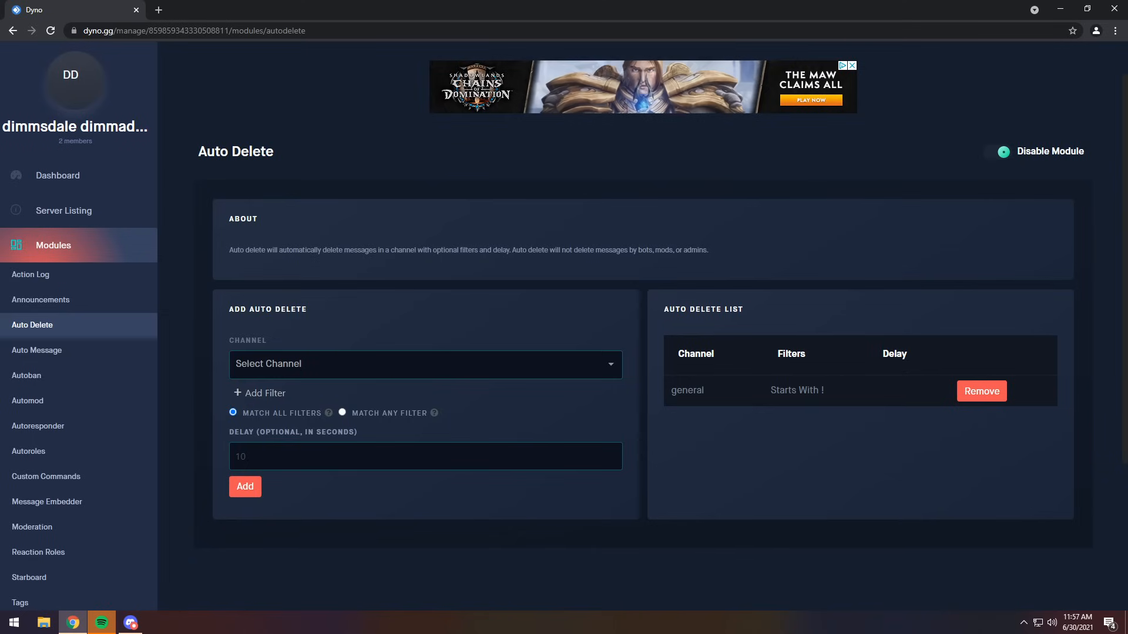
Step: Return to the module list, enable the Automod module and open its settings
key("alt+Left")
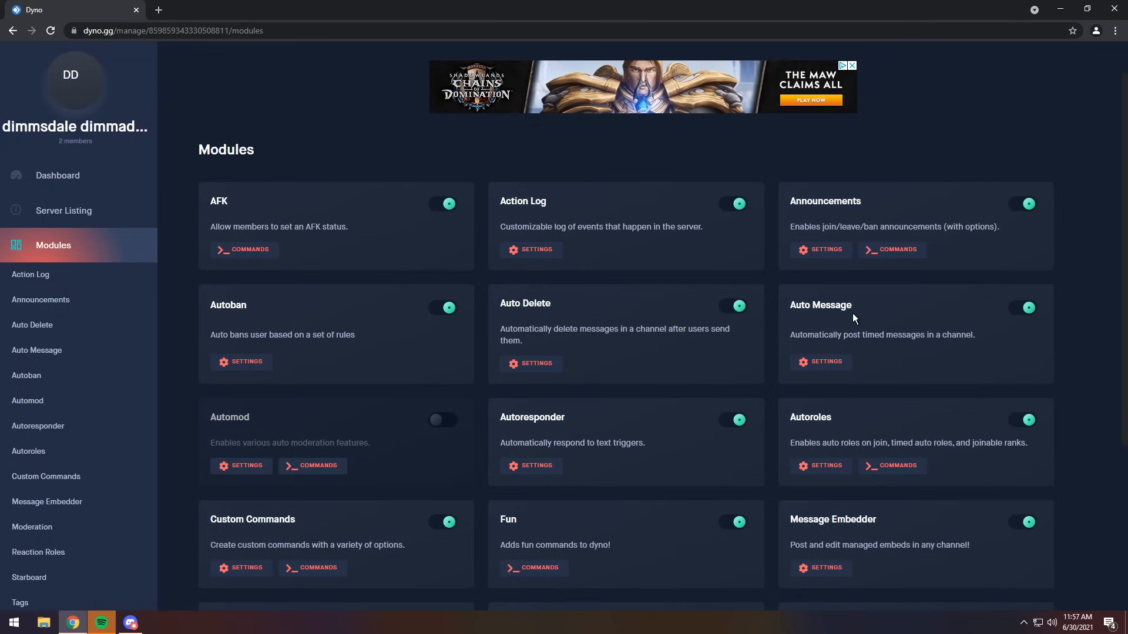
left_click(438, 421)
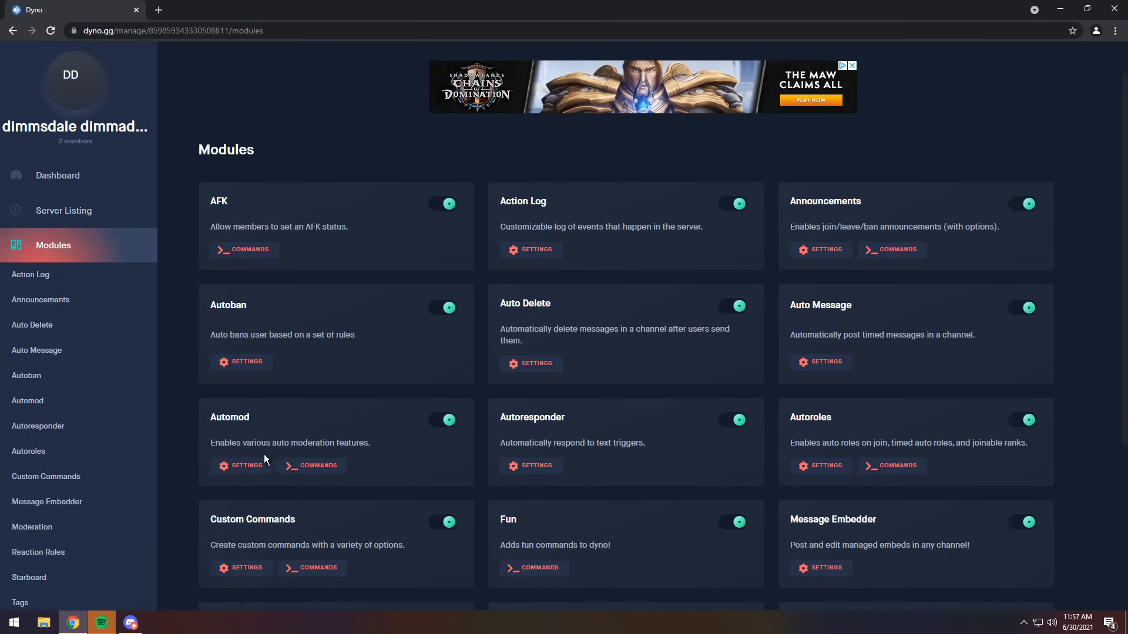
left_click(252, 463)
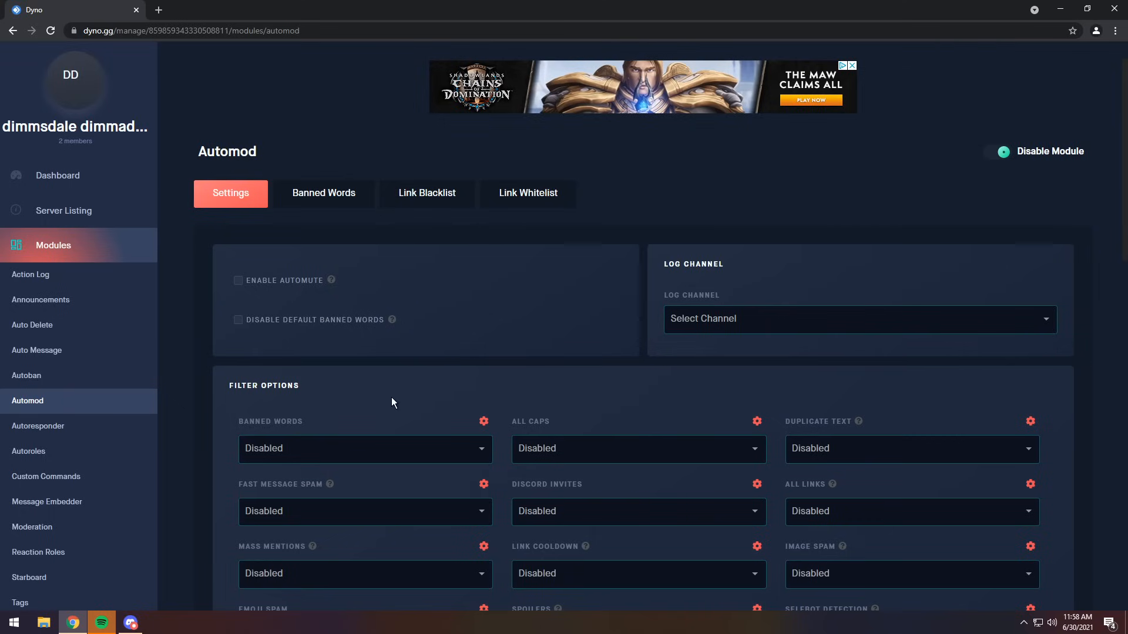
Step: Look over Automod's banned words options and its default, wildcard and exact word lists
left_click(323, 194)
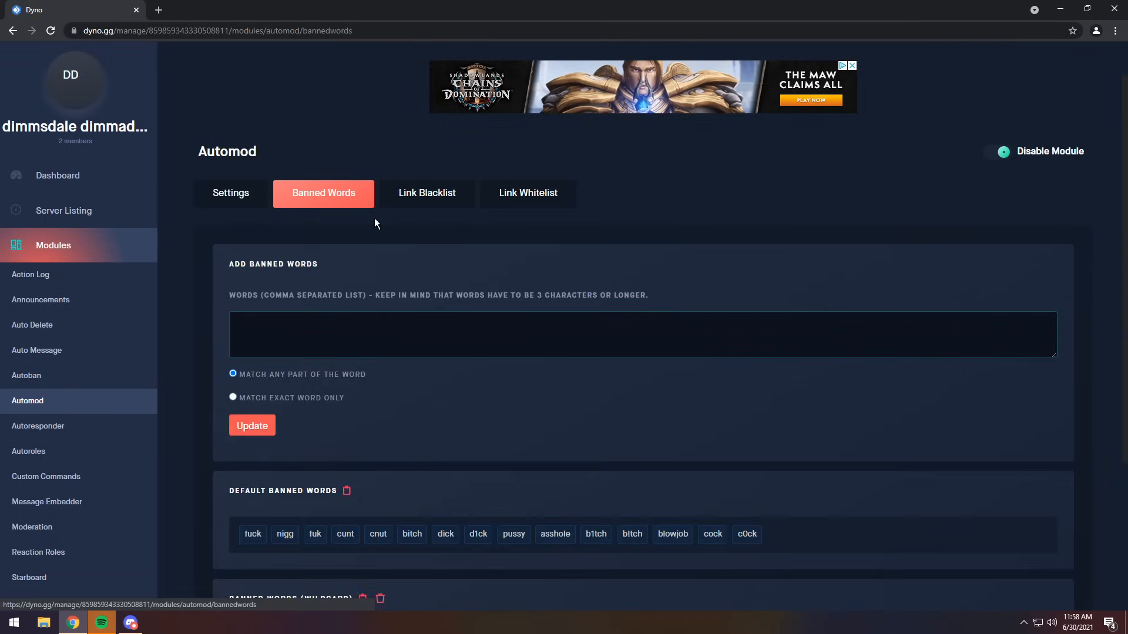
scroll(386, 410, "down", 3)
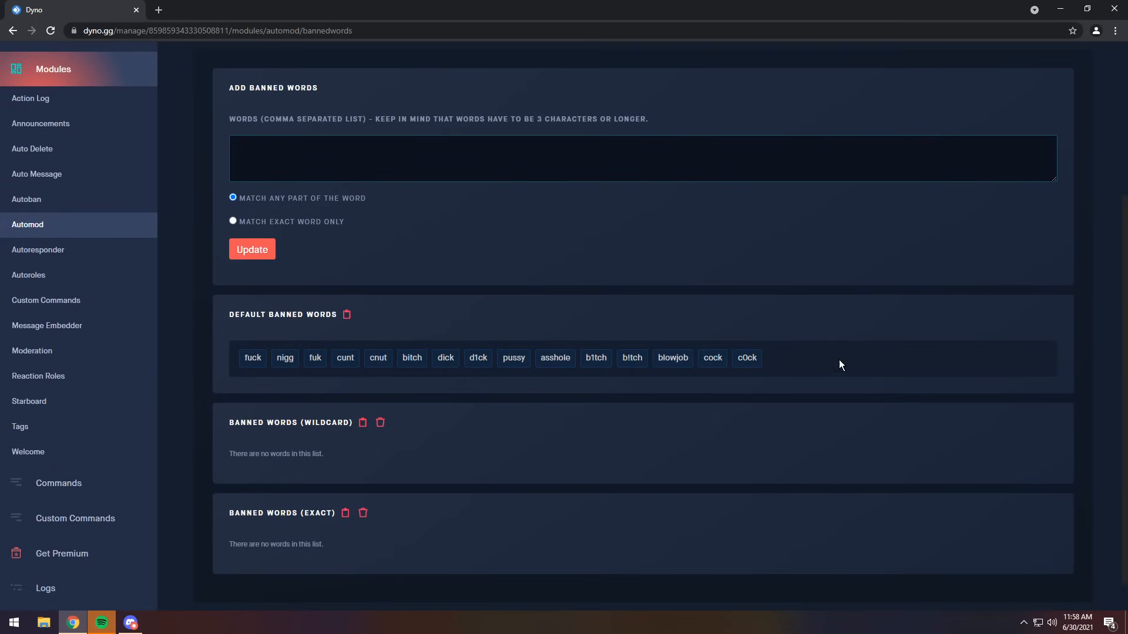
scroll(336, 230, "up", 3)
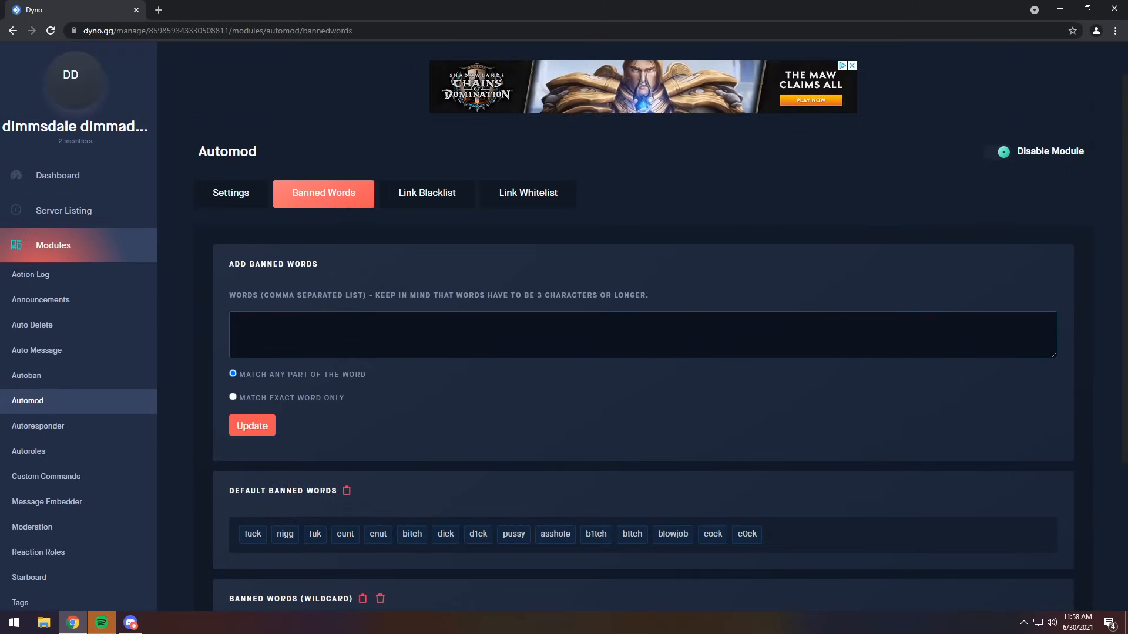
left_click(235, 321)
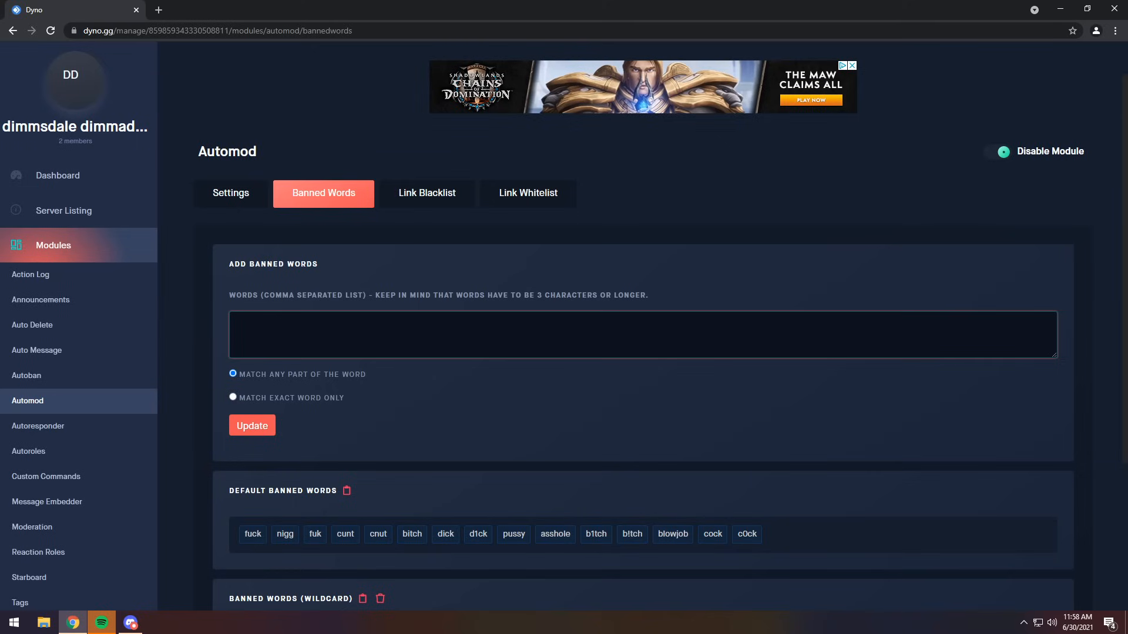
type("cum")
left_click(232, 398)
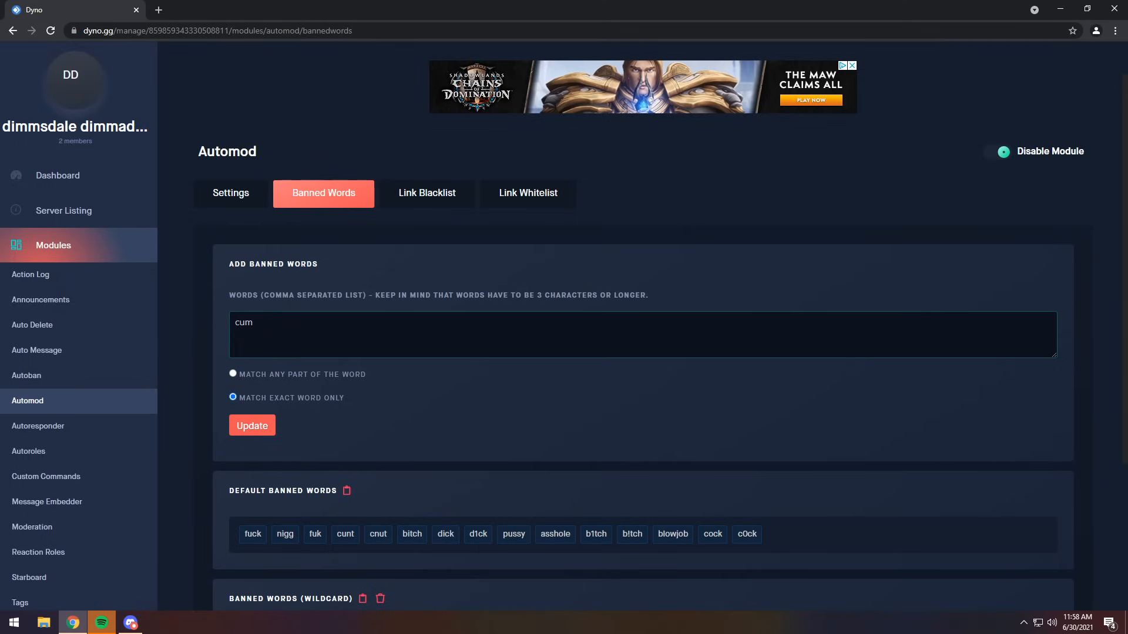
left_click(253, 323)
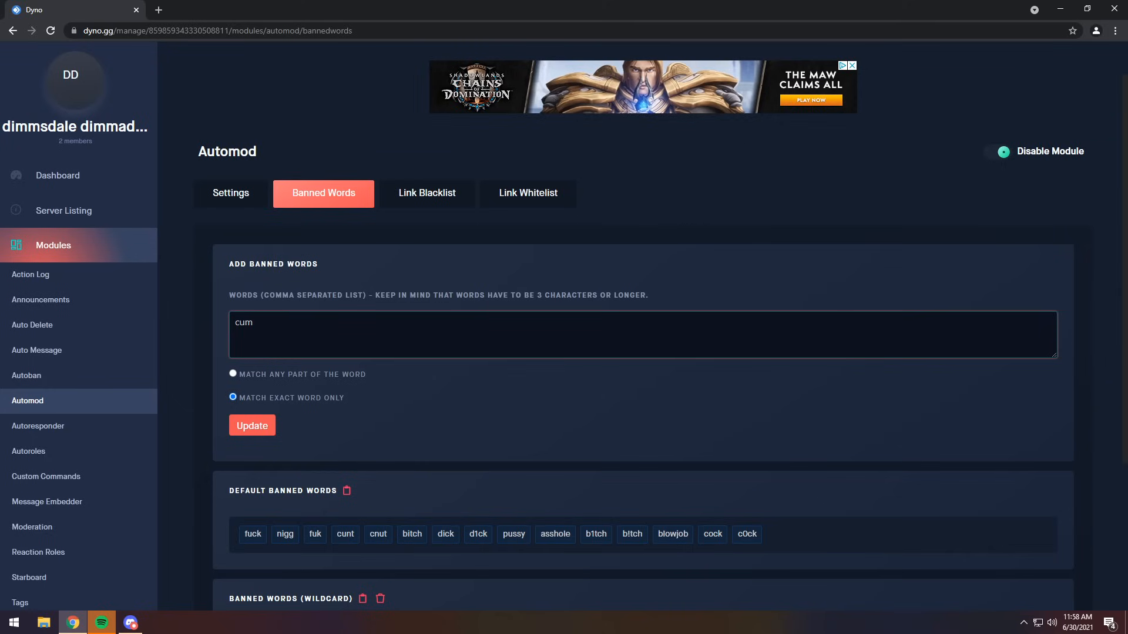
type("documents")
left_click_drag(285, 322, 266, 323)
double_click(244, 322)
key("ctrl+a")
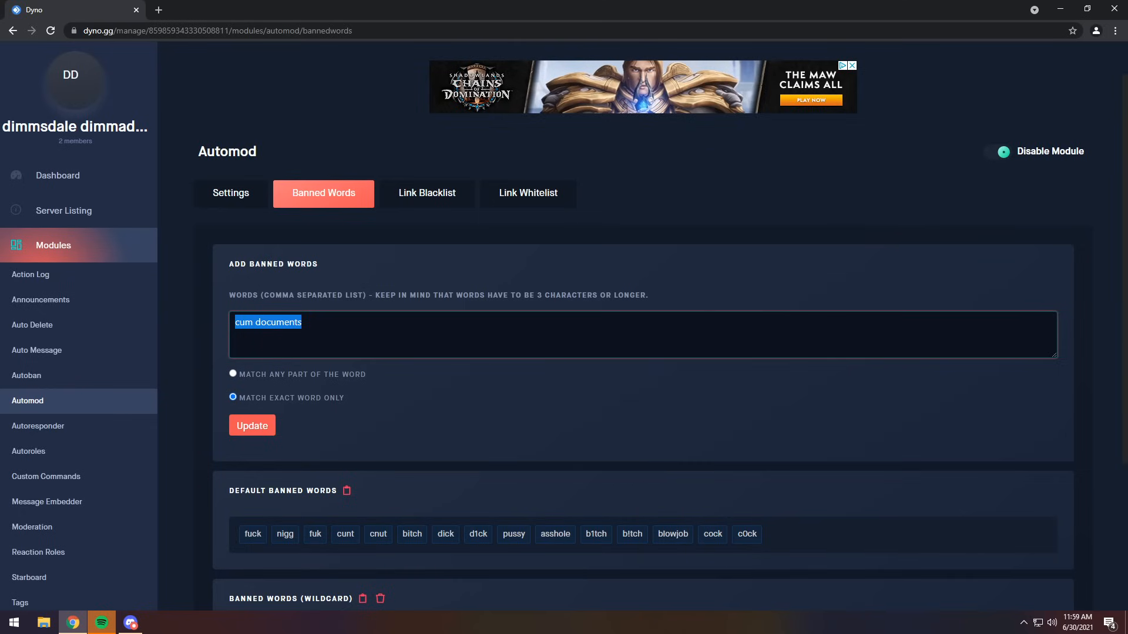
key("BackSpace")
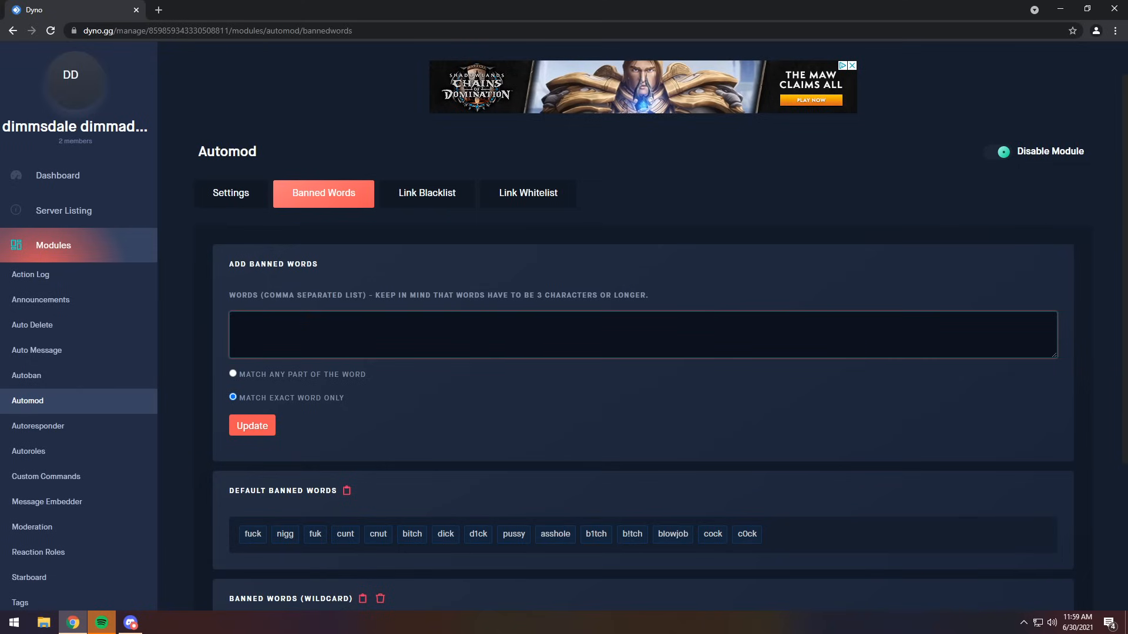
Step: Go back to the main Automod settings and set the log channel to mod-logs
scroll(365, 382, "down", 3)
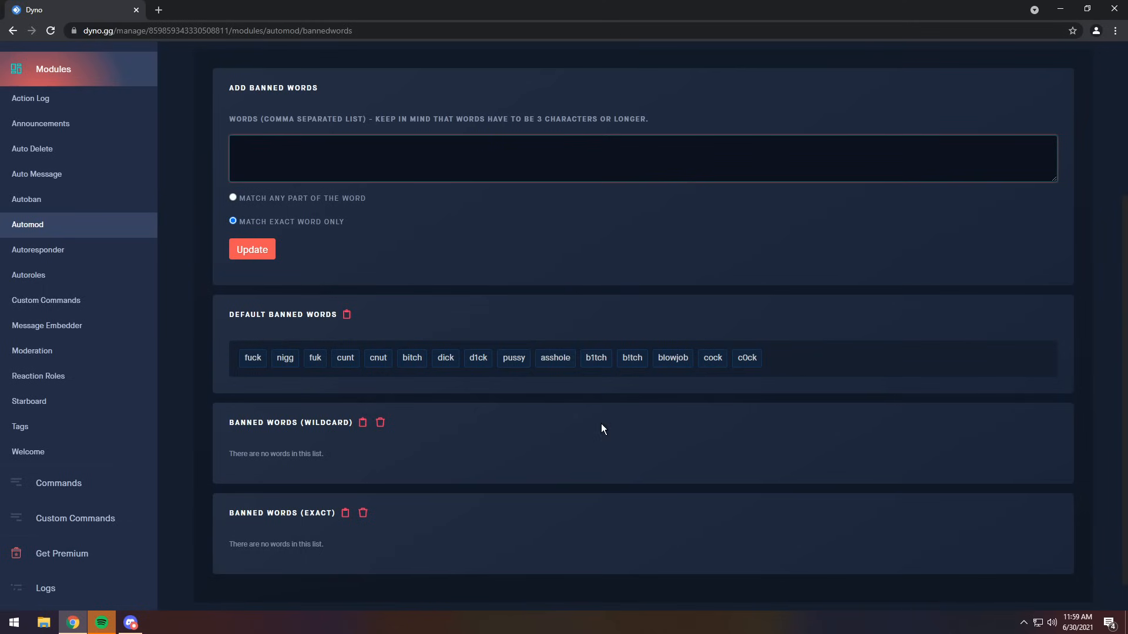
key("alt+Left")
left_click(672, 307)
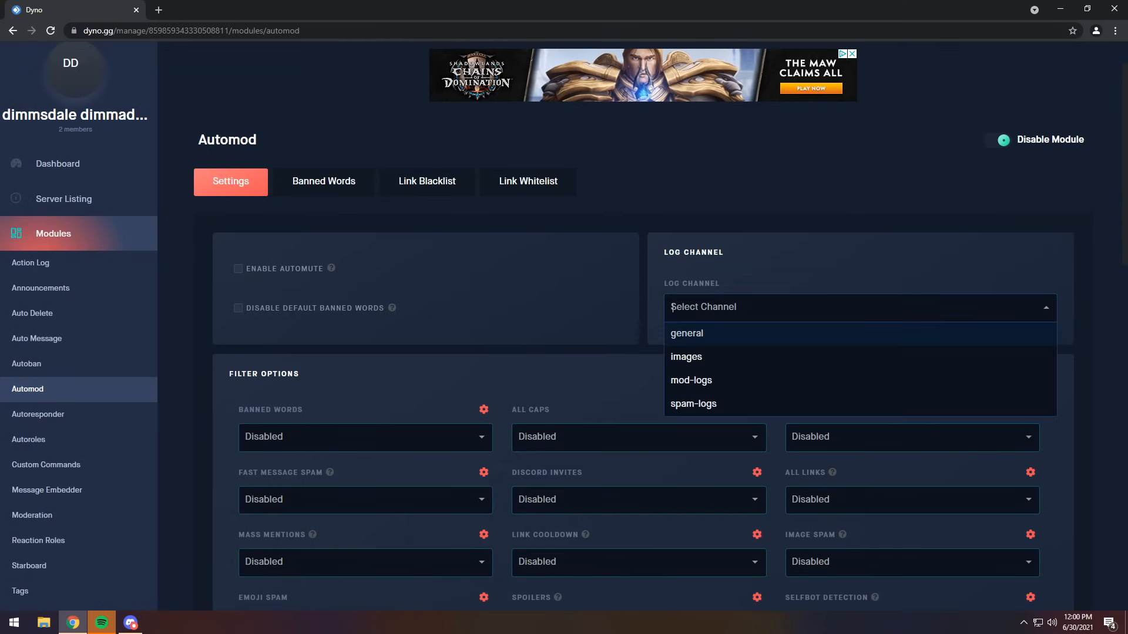
left_click(710, 380)
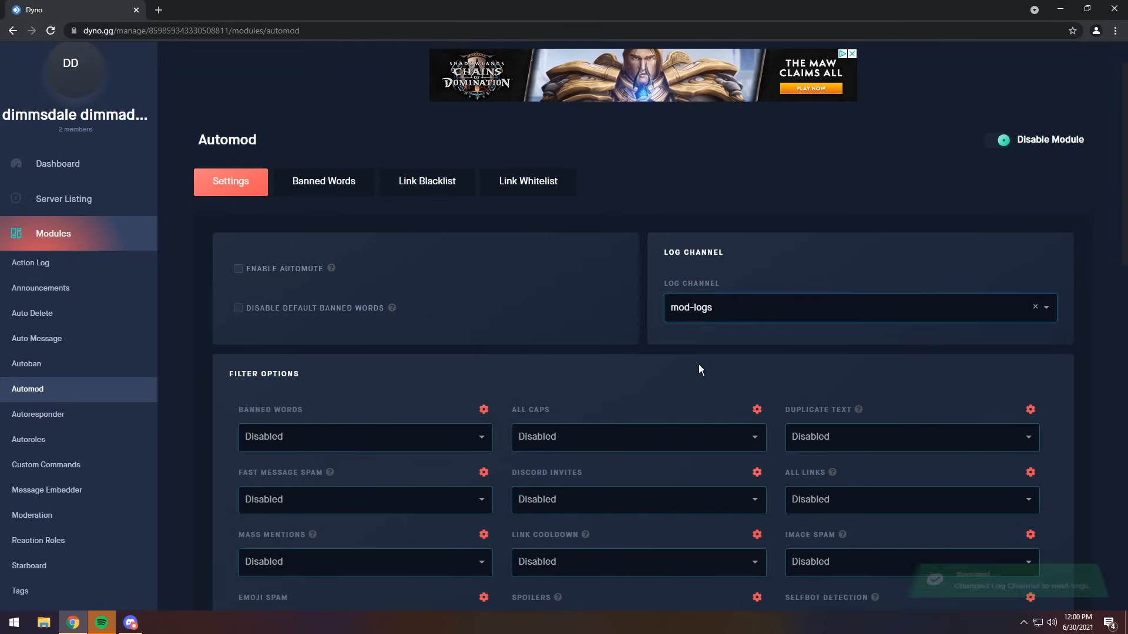
Step: Set the Banned Words filter actions to Delete, Warn and Auto Mute
scroll(415, 313, "down", 3)
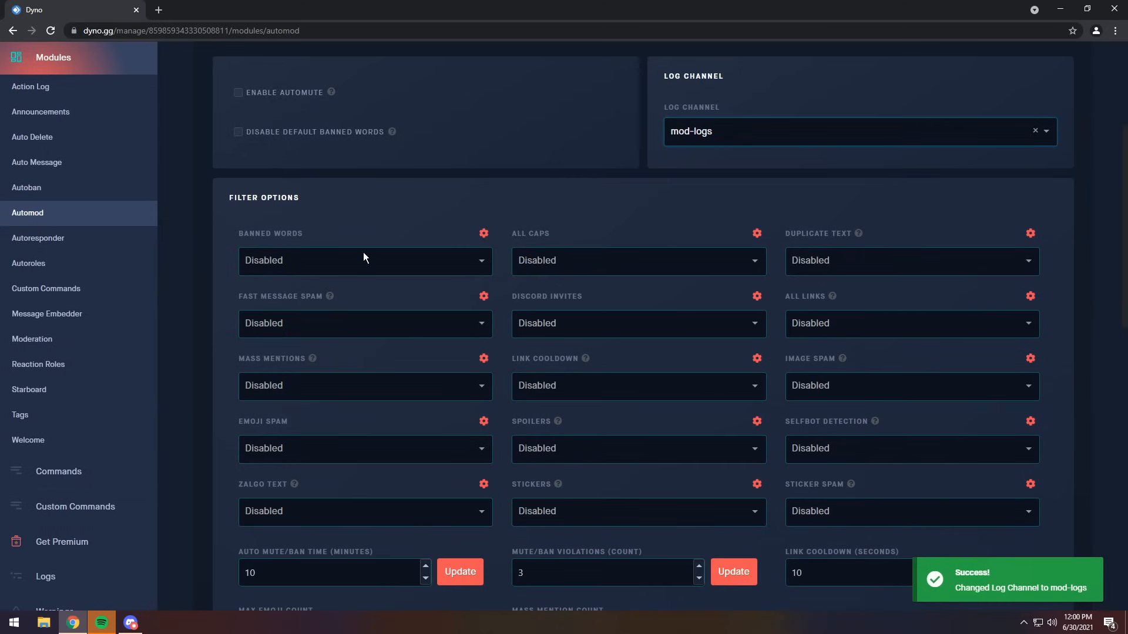
scroll(363, 253, "down", 4)
scroll(360, 235, "up", 3)
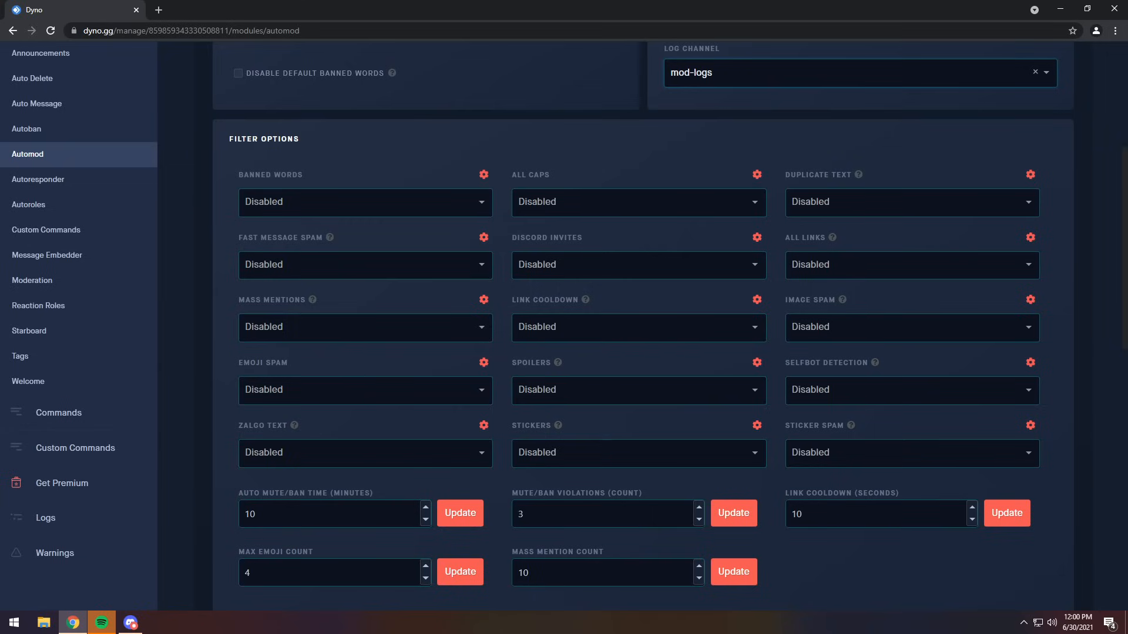
left_click(246, 202)
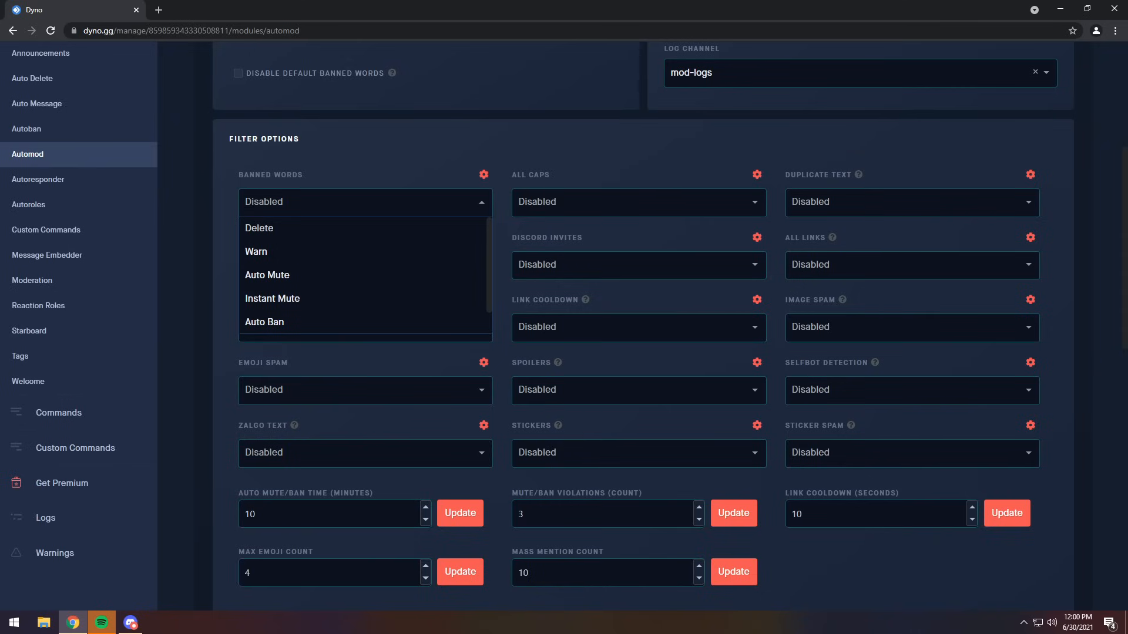
left_click(265, 228)
left_click(320, 230)
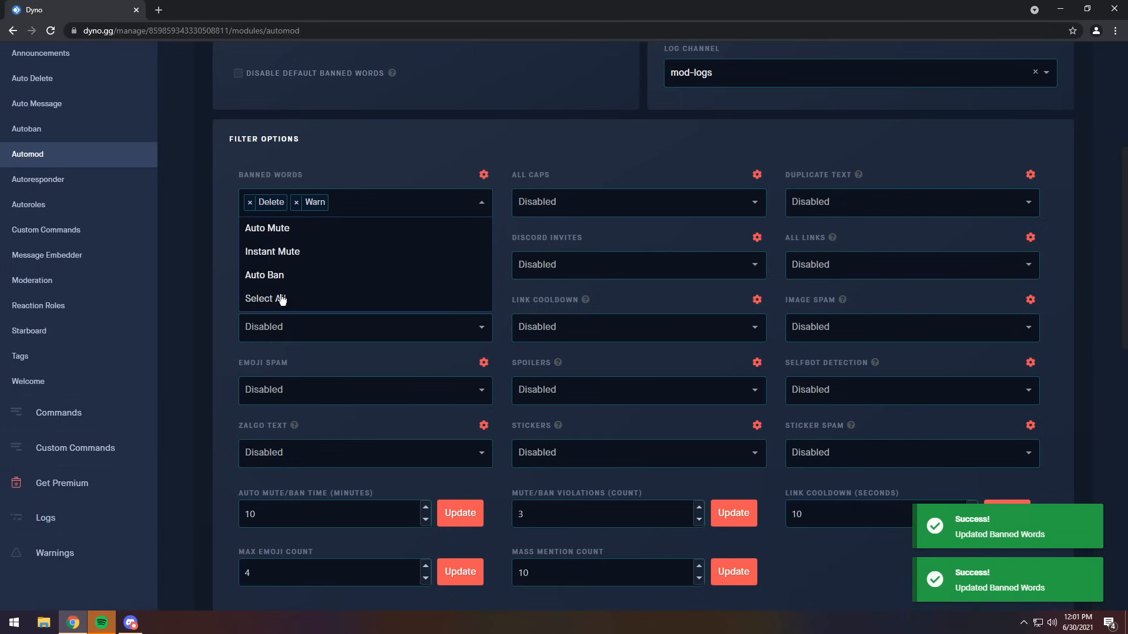
left_click(302, 235)
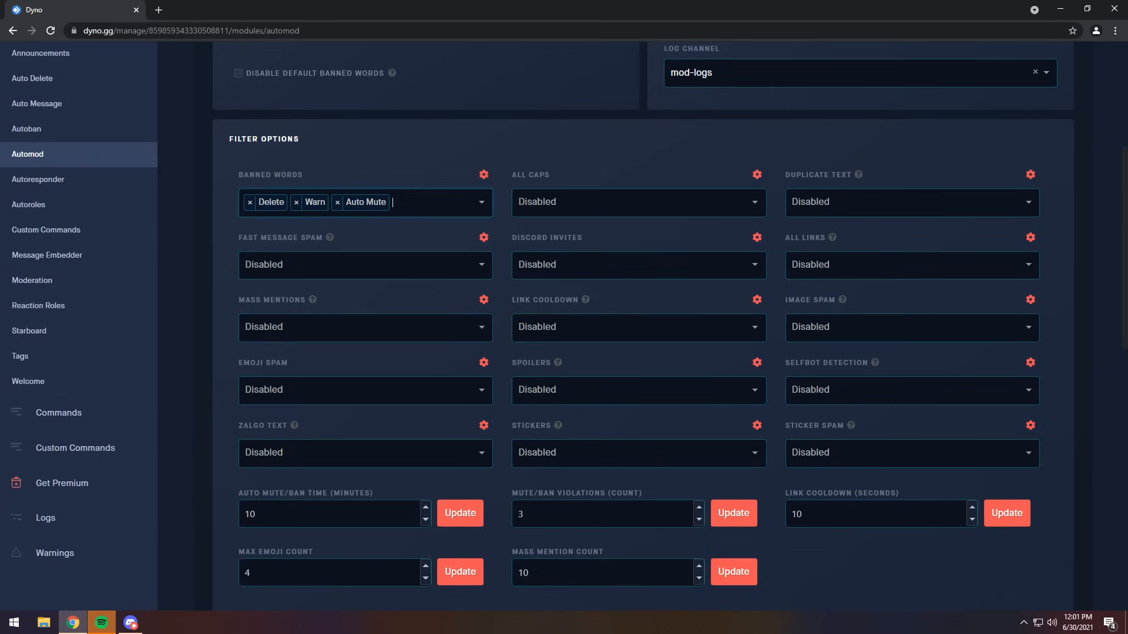
Step: Set the All Caps filter action to Warn
left_click(622, 209)
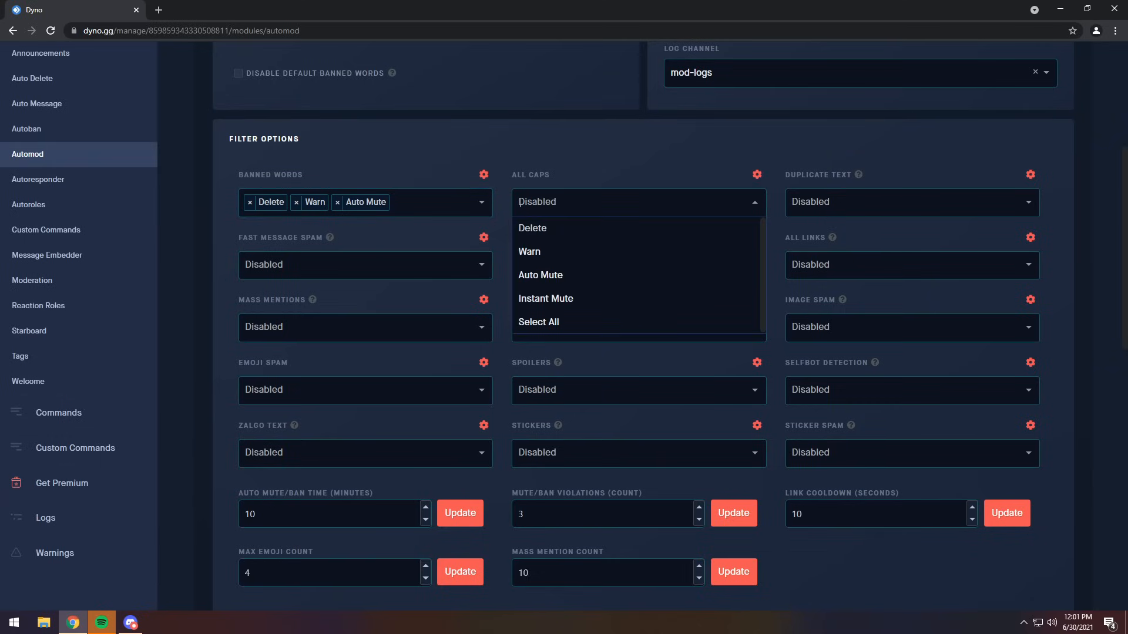
left_click(523, 251)
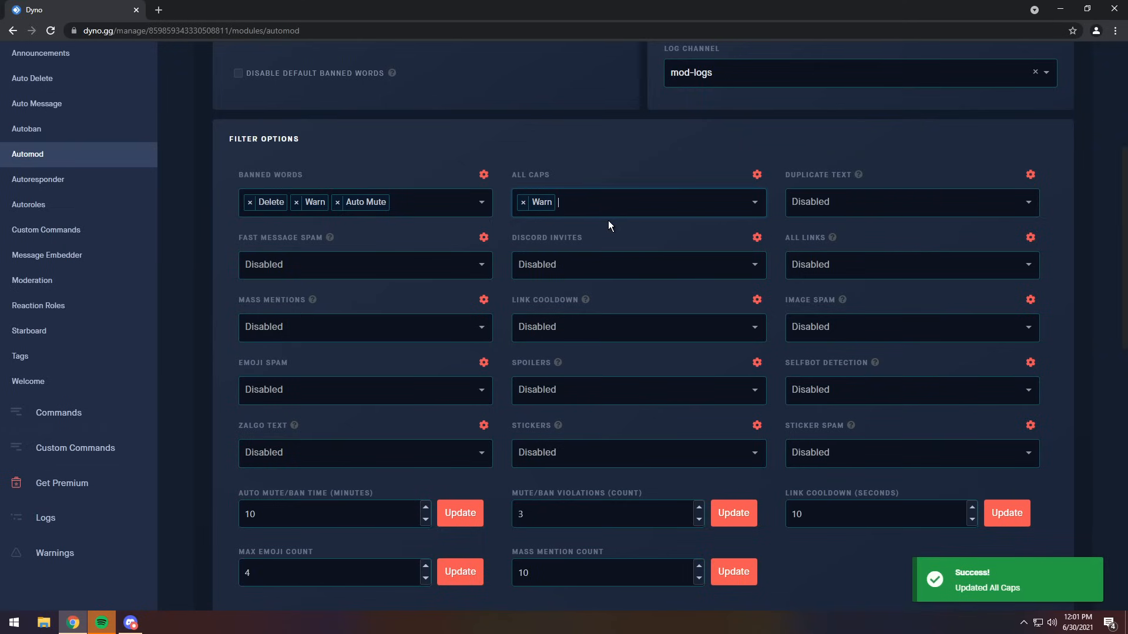
left_click(564, 205)
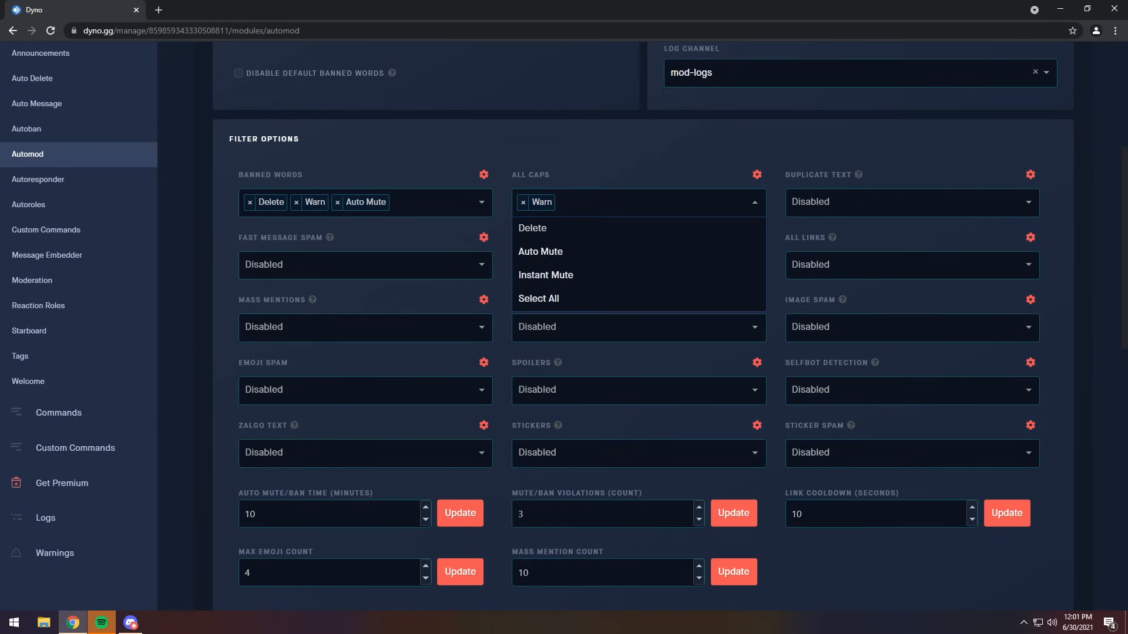
left_click(706, 140)
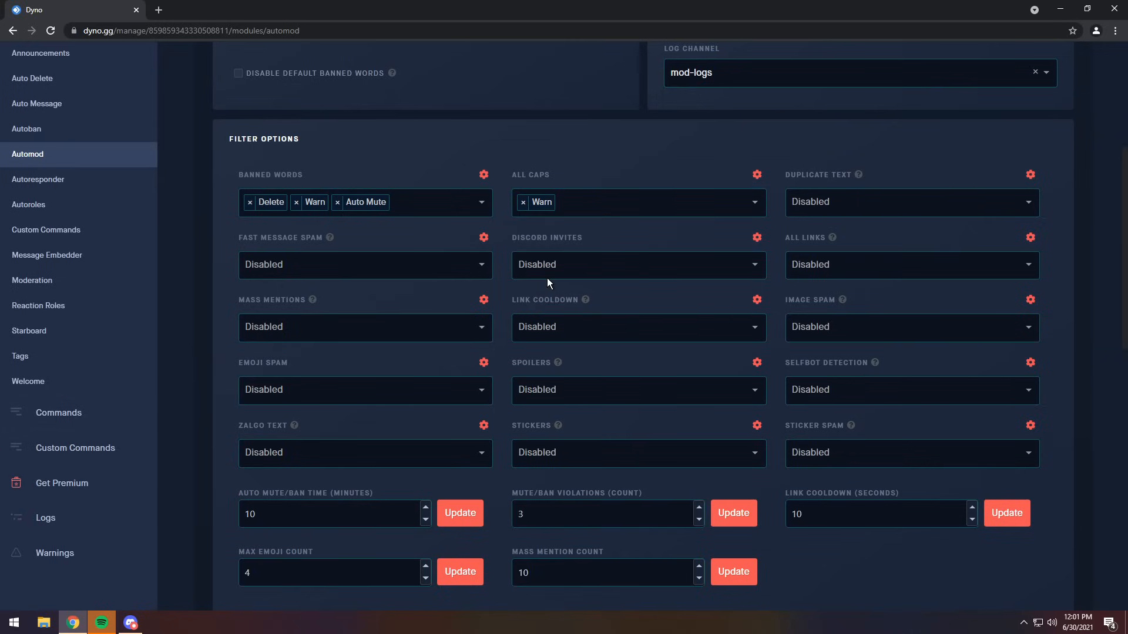
Step: Set the Duplicate Text filter actions to Delete and Warn
left_click(812, 199)
left_click(813, 234)
left_click(833, 234)
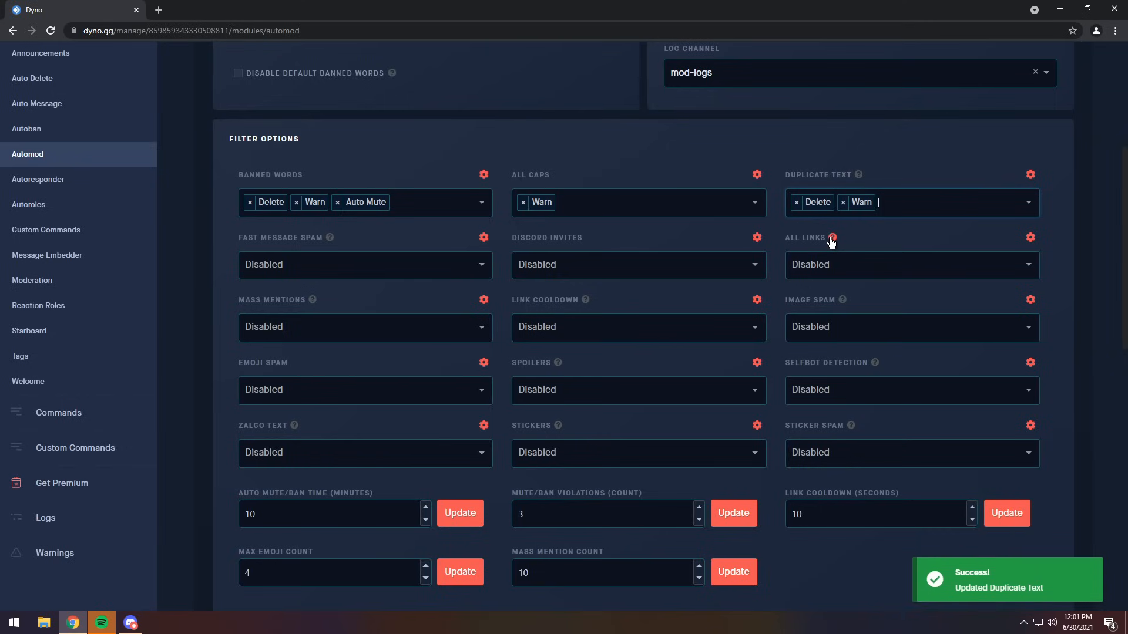
Step: Add Auto Mute to the Duplicate Text filter actions and set the Fast Message Spam filter to Delete and Warn
left_click(916, 203)
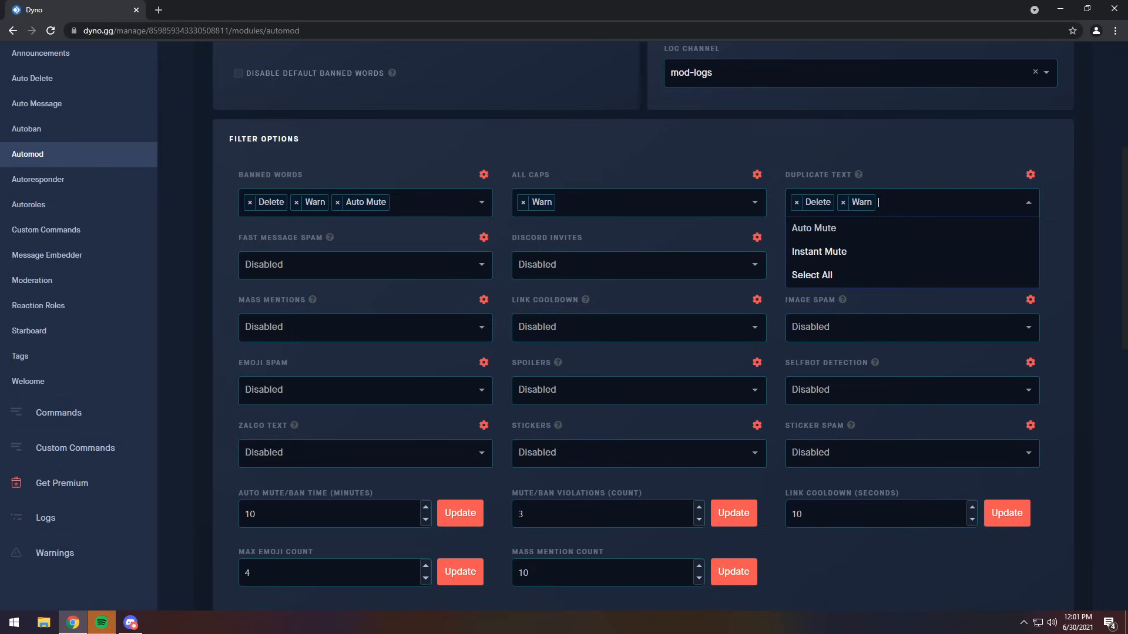
left_click(825, 235)
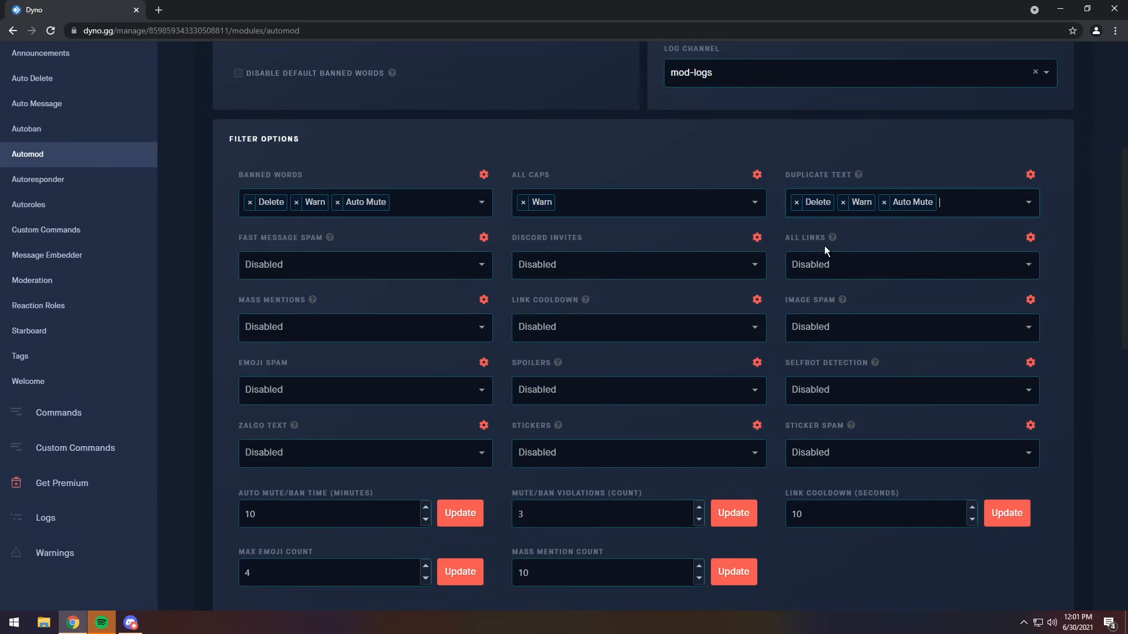
left_click(418, 259)
left_click(261, 293)
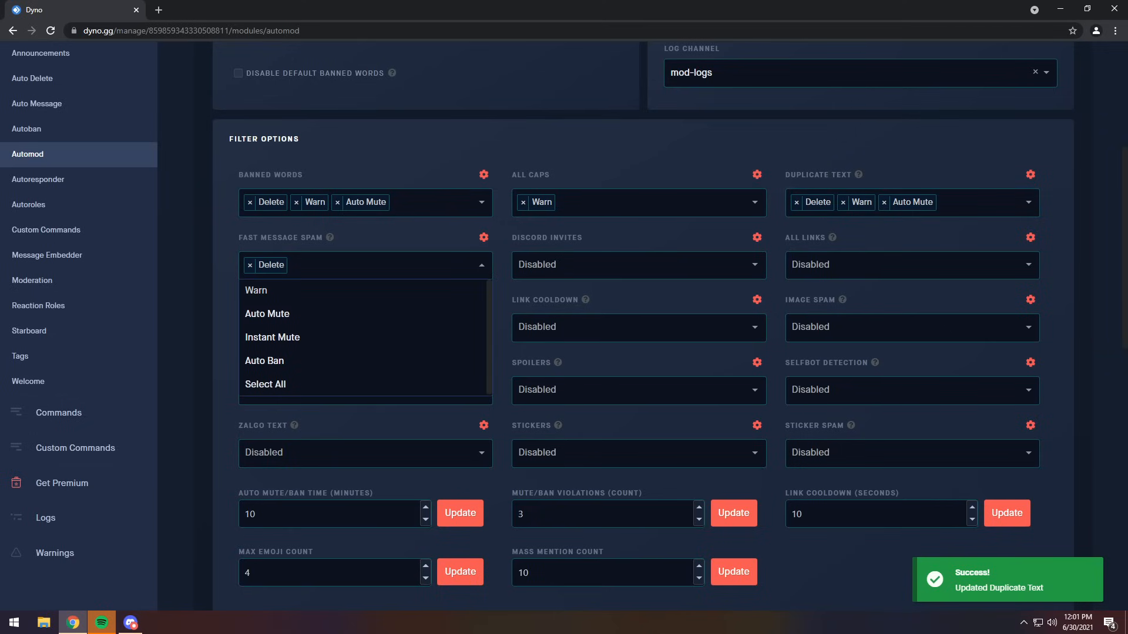
left_click(285, 292)
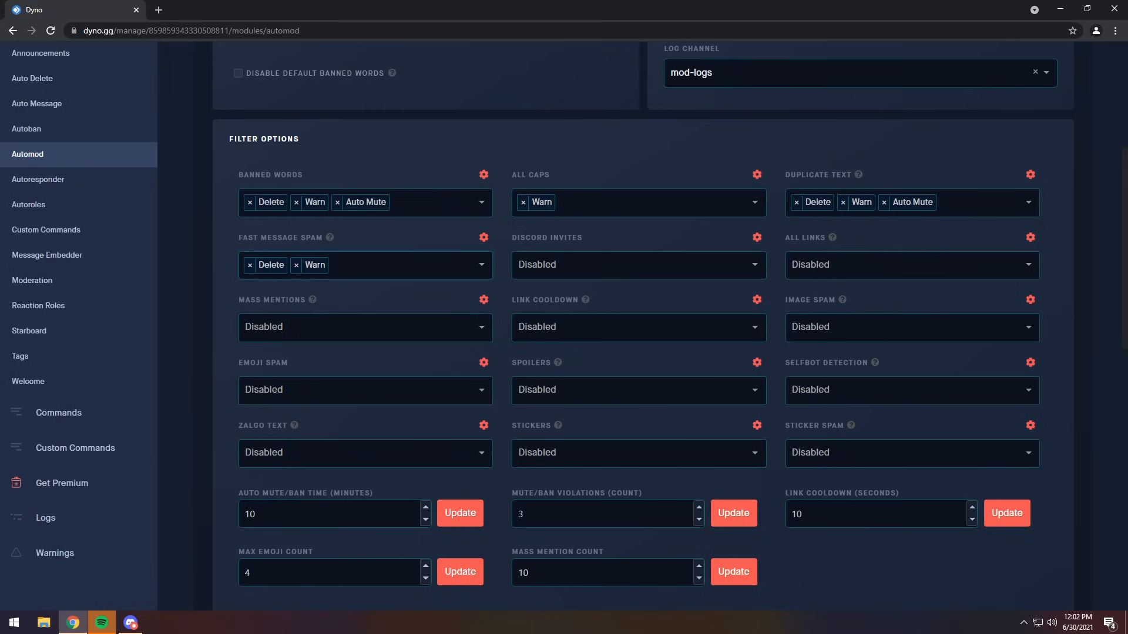
Step: Set the Discord Invites filter actions to Delete and Warn
left_click(592, 262)
left_click(548, 291)
left_click(588, 265)
left_click(547, 289)
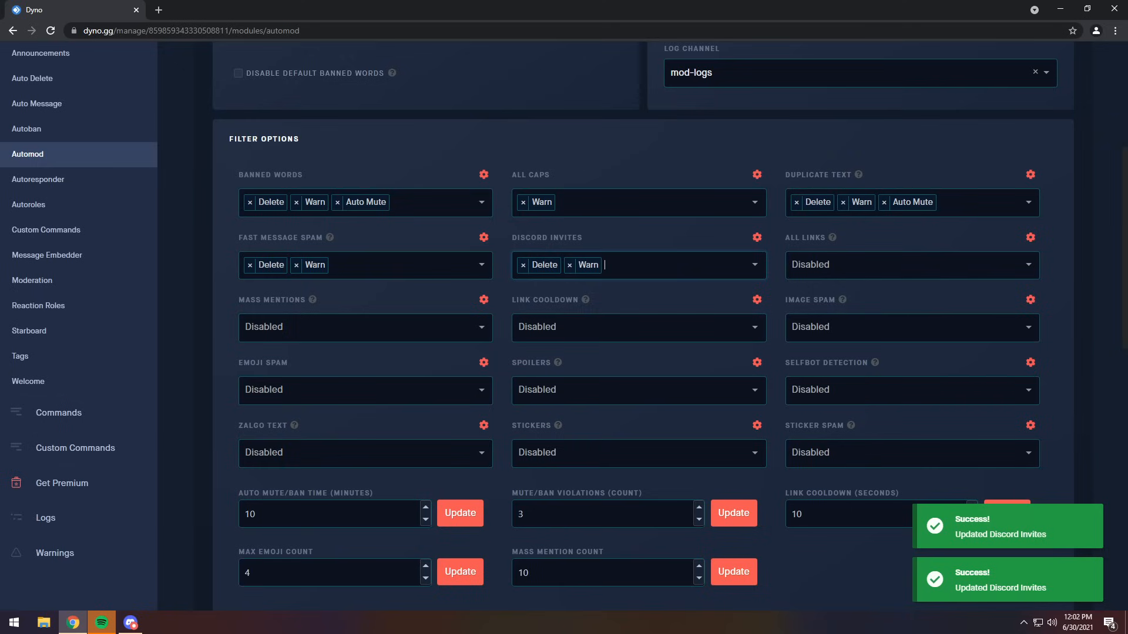
left_click(568, 269)
left_click(650, 244)
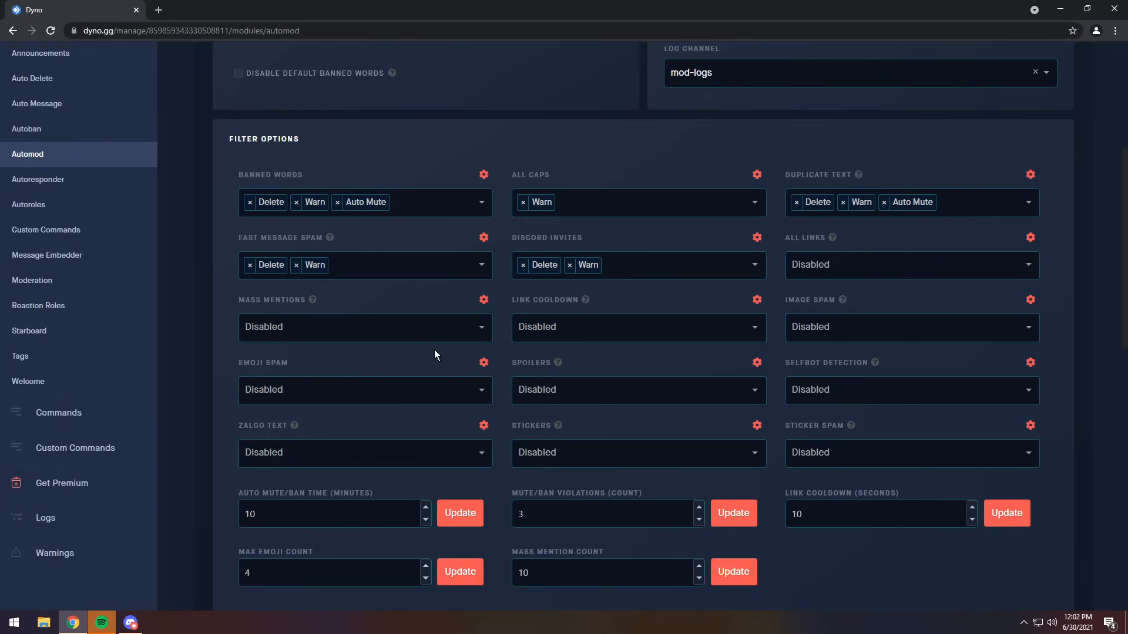
Step: Set the Mass Mentions filter to Instant Mute and the Link Cooldown filter to Delete and Warn
left_click(362, 330)
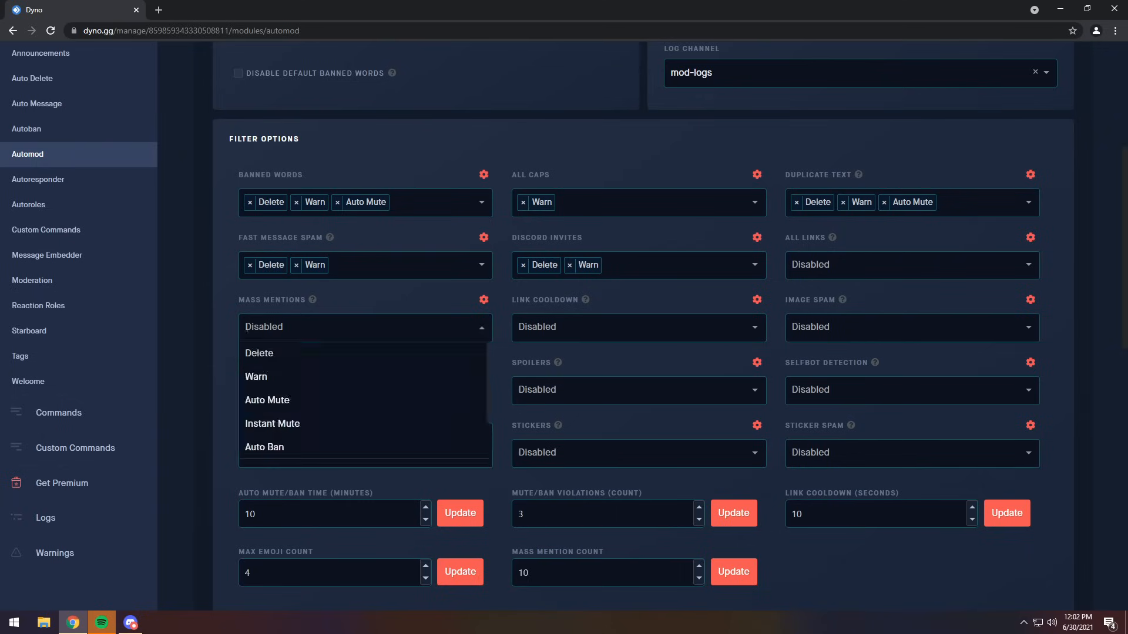
left_click(296, 425)
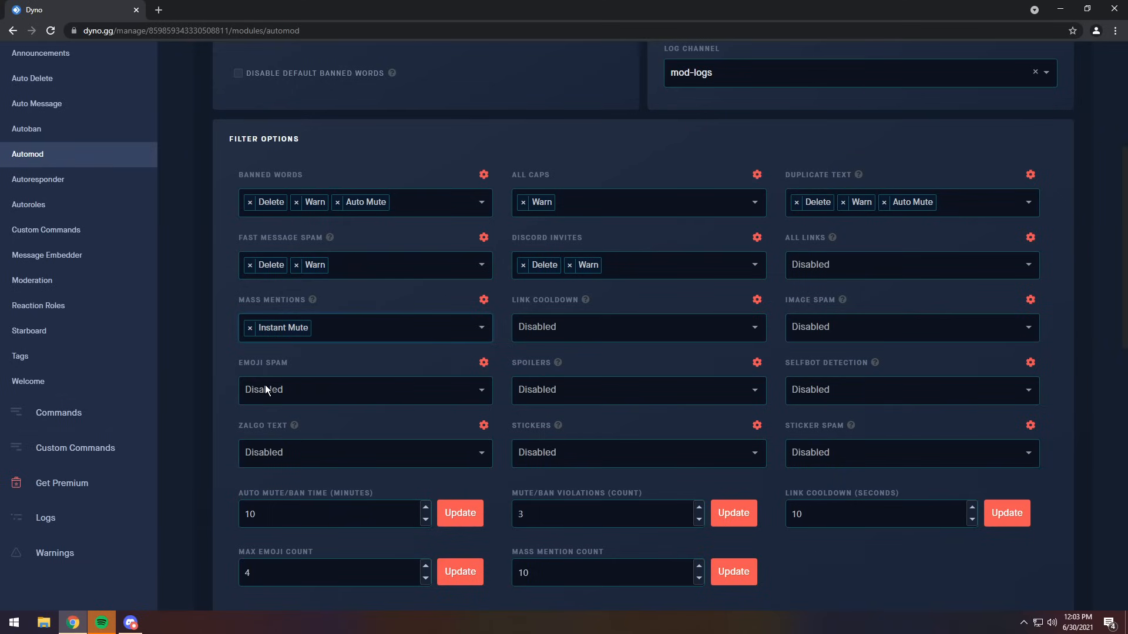
left_click(561, 335)
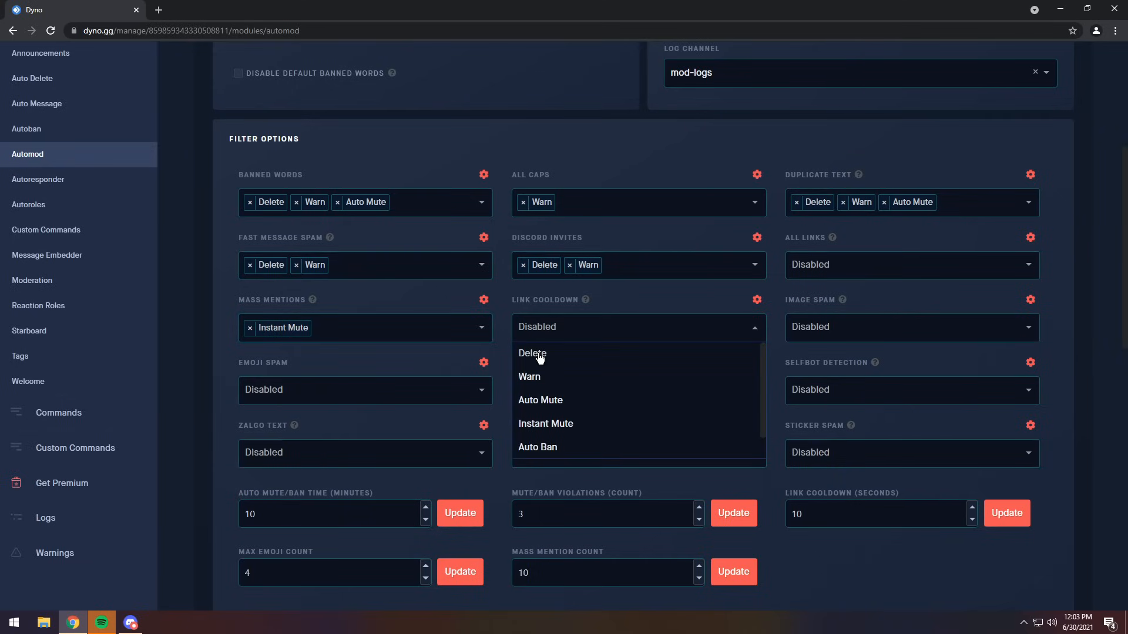
left_click(536, 354)
left_click(552, 354)
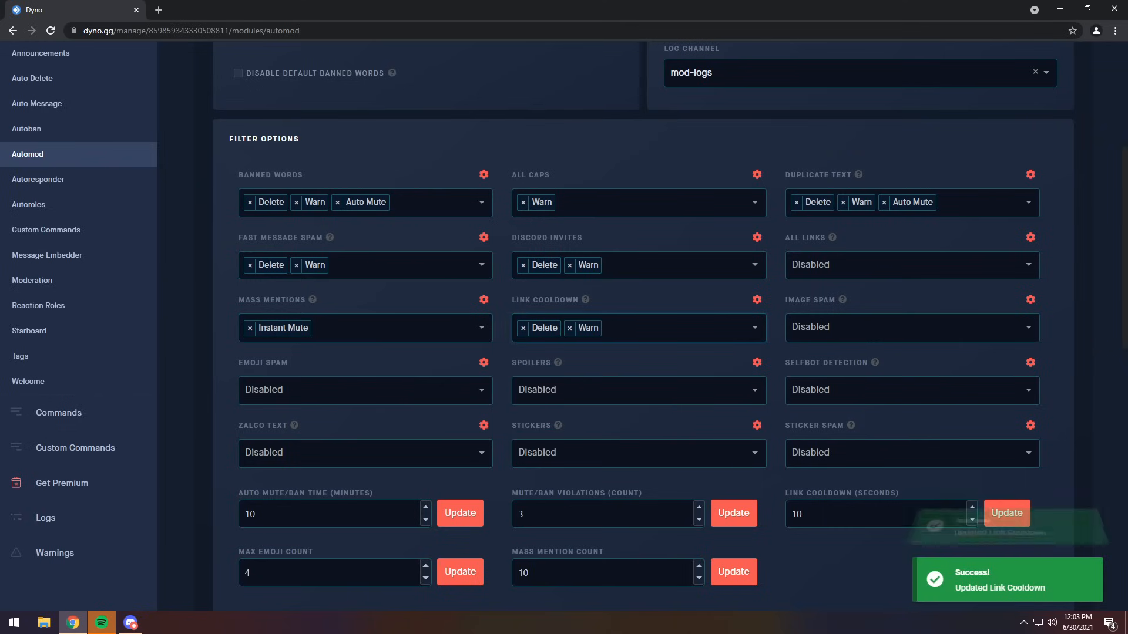
left_click(594, 329)
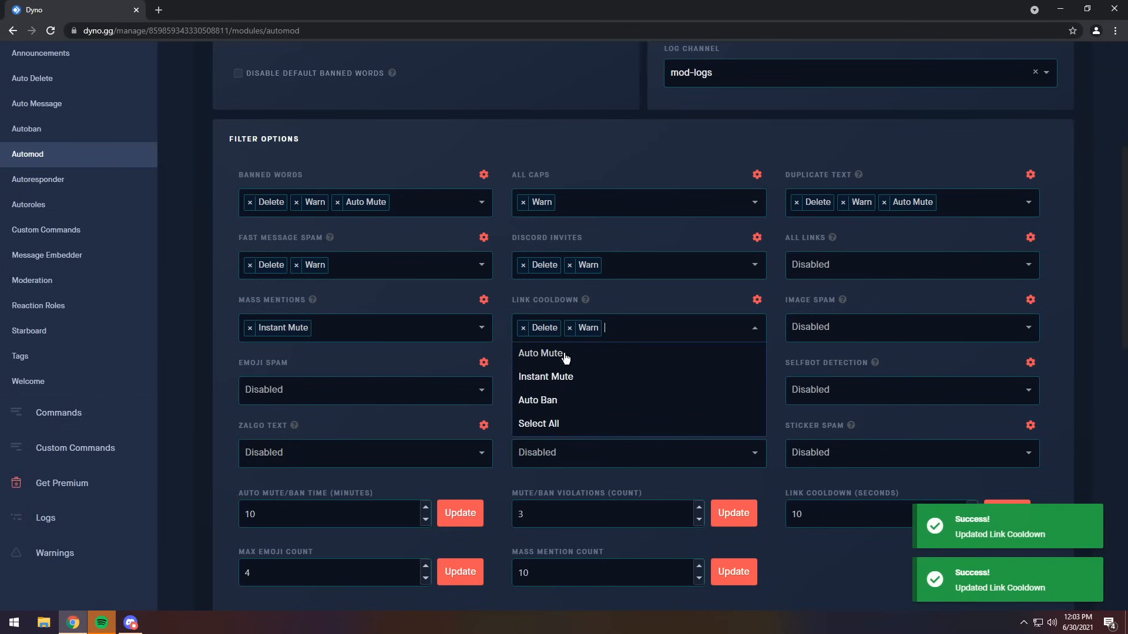
left_click(709, 303)
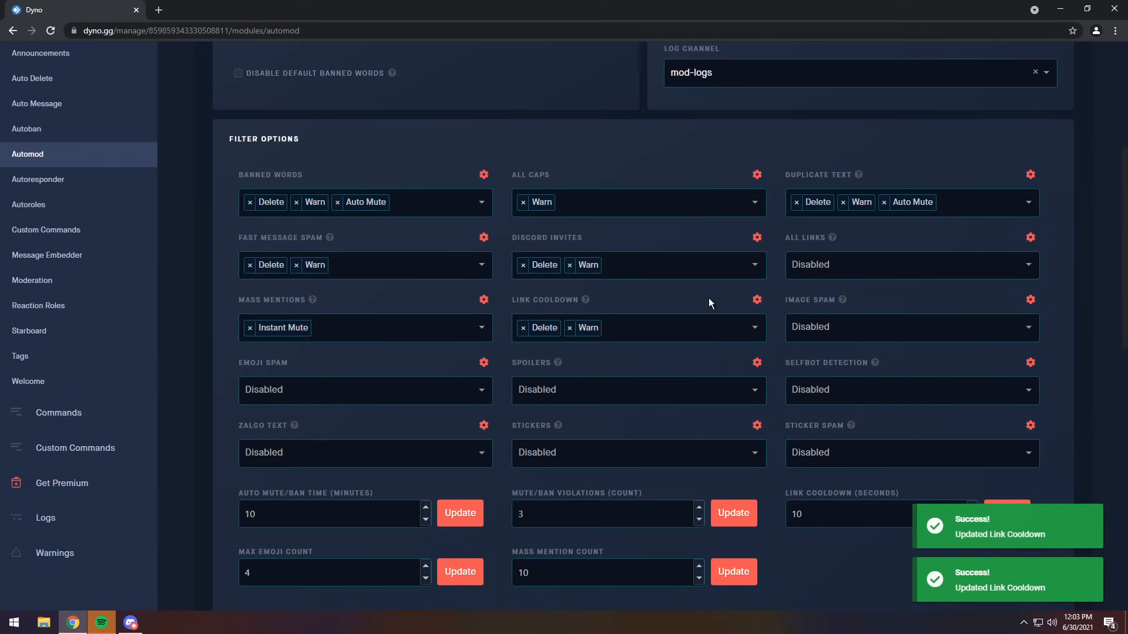
Step: Set the Image Spam filter actions to Delete, Warn and Auto Mute
left_click(844, 327)
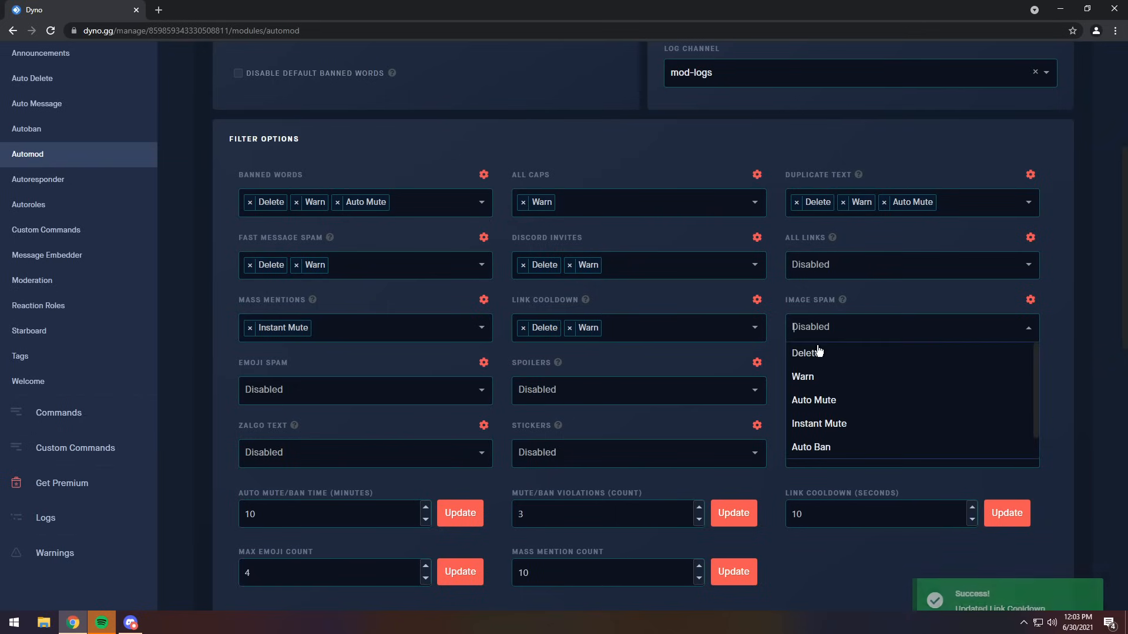
left_click(820, 354)
left_click(869, 327)
left_click(827, 354)
left_click(869, 328)
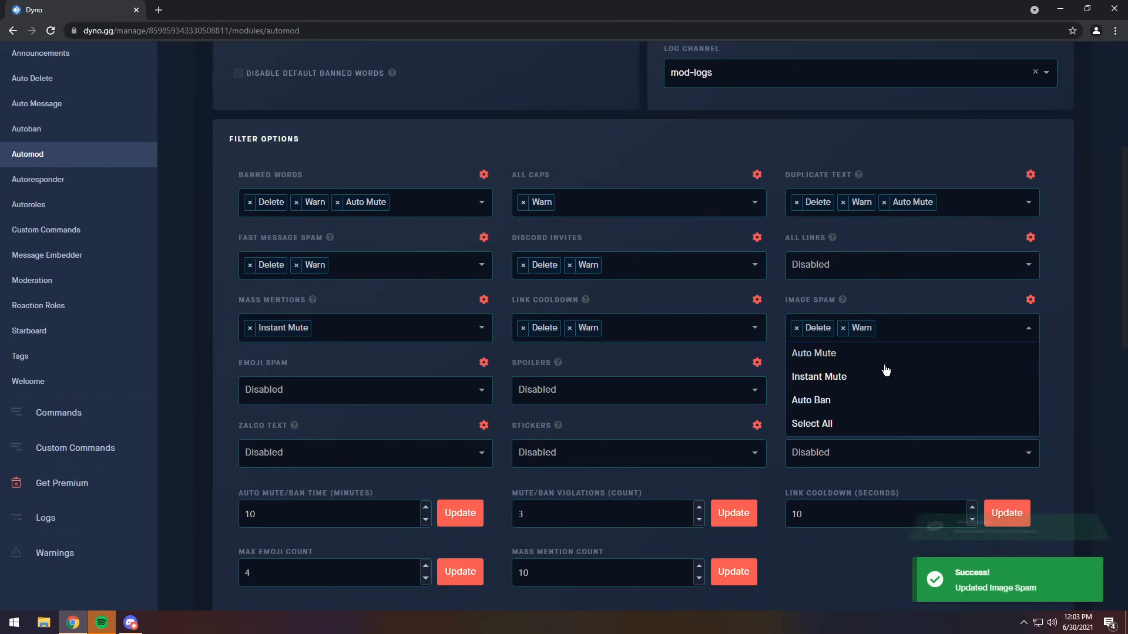
left_click(826, 352)
left_click(328, 390)
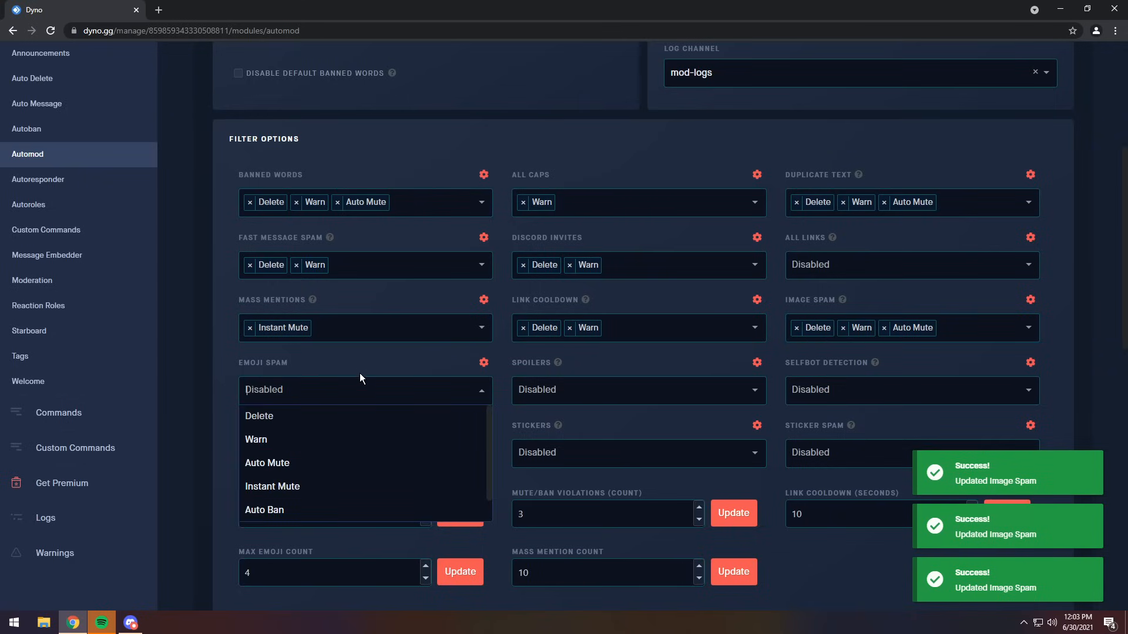
left_click(359, 376)
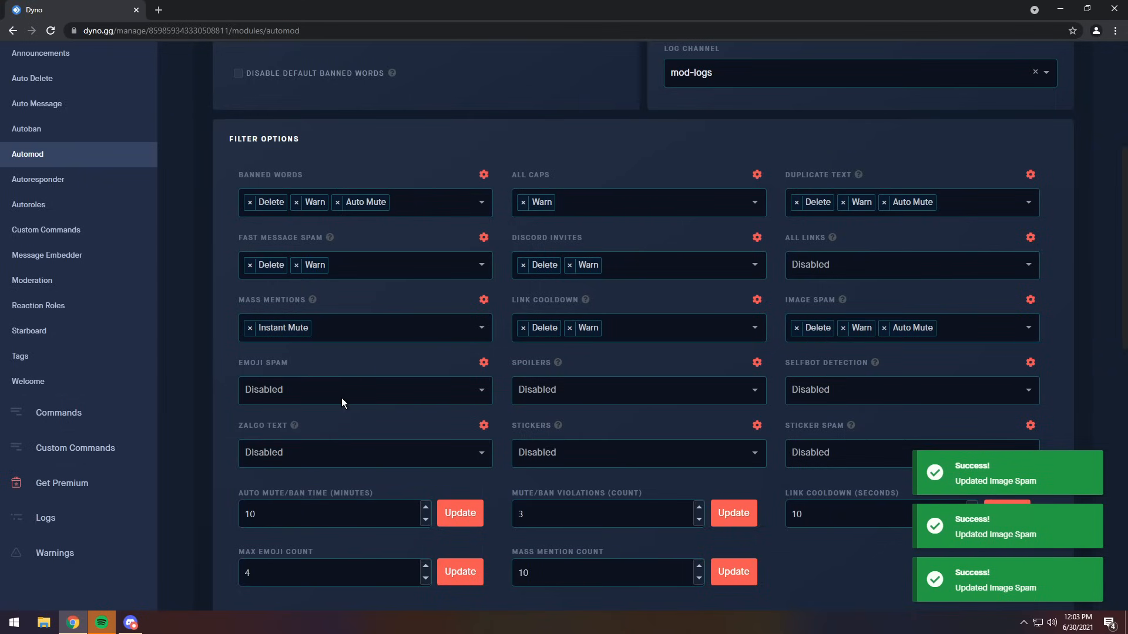
scroll(358, 417, "down", 1)
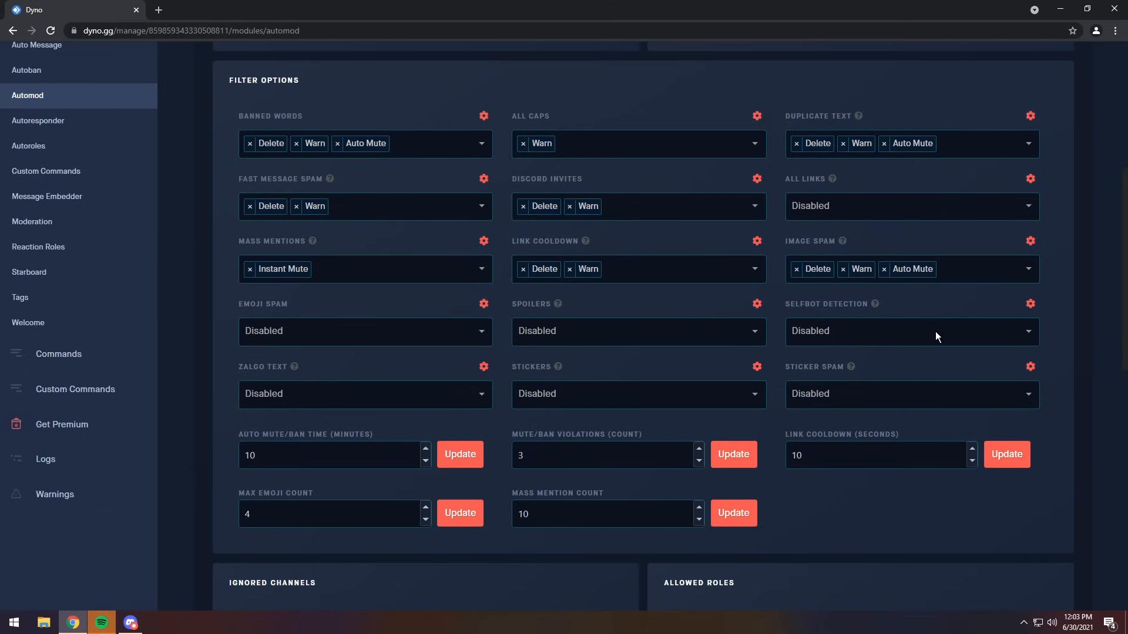
left_click(911, 334)
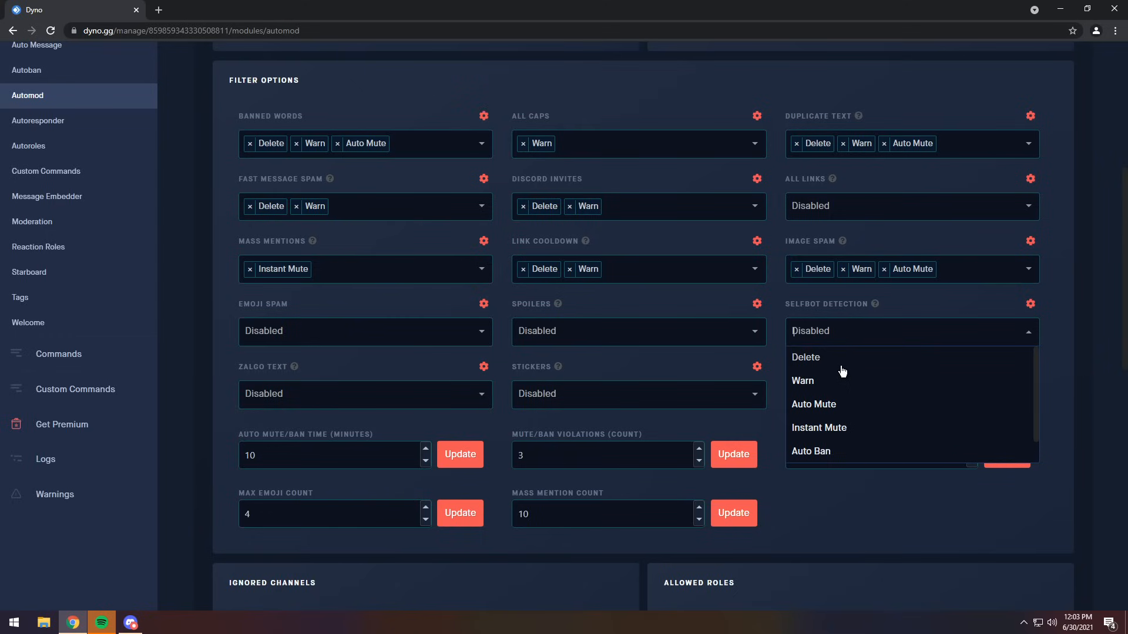
left_click(541, 406)
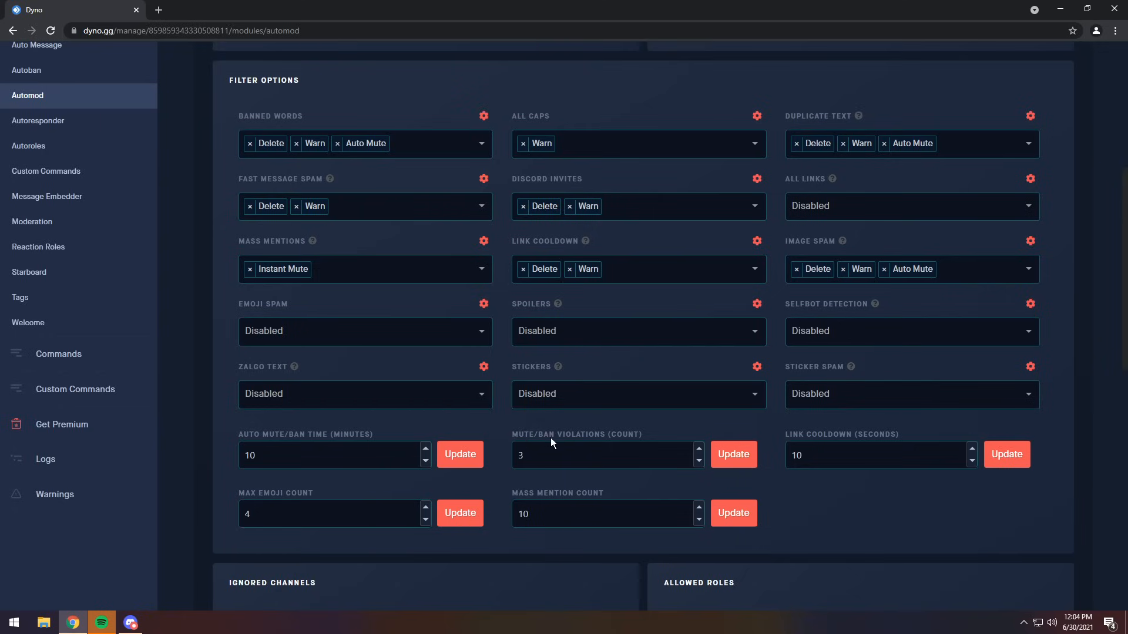
Step: Save the general mute/ban violations count of 3, and give the Banned Words filter 2 mute violations and a 10-minute mute time
left_click(733, 459)
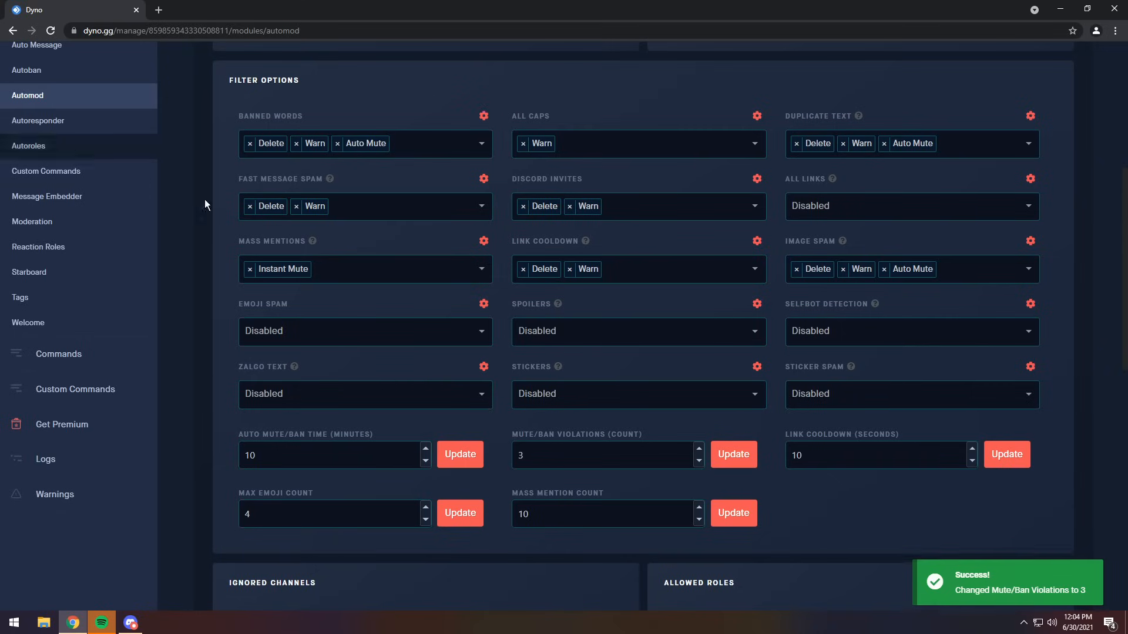
left_click(484, 116)
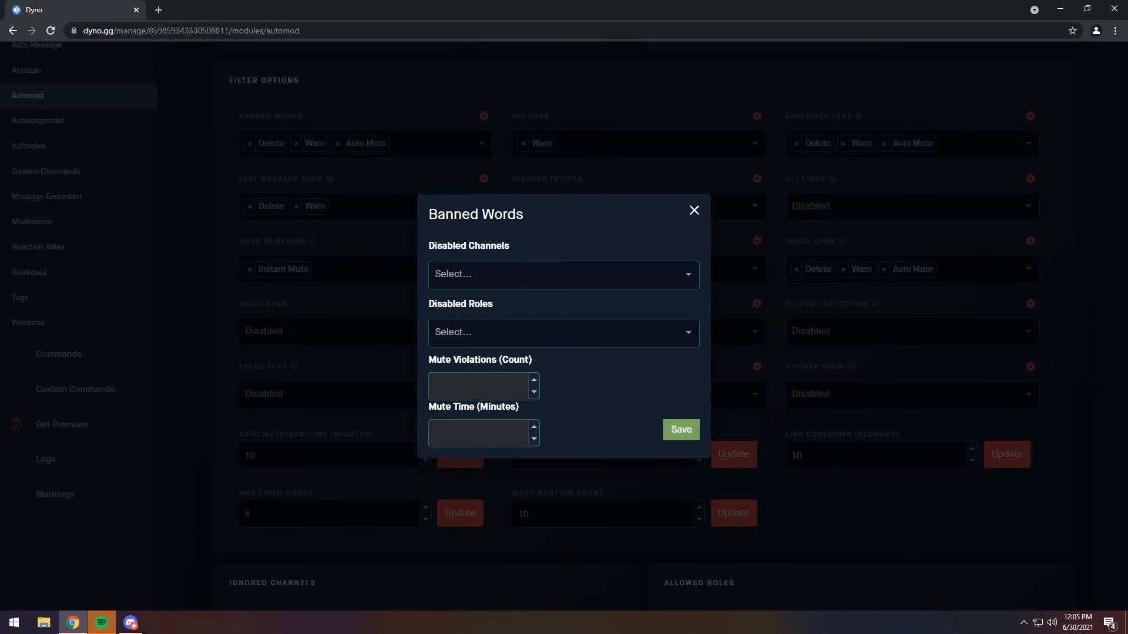
left_click(477, 387)
type("2")
key("Tab")
type("10")
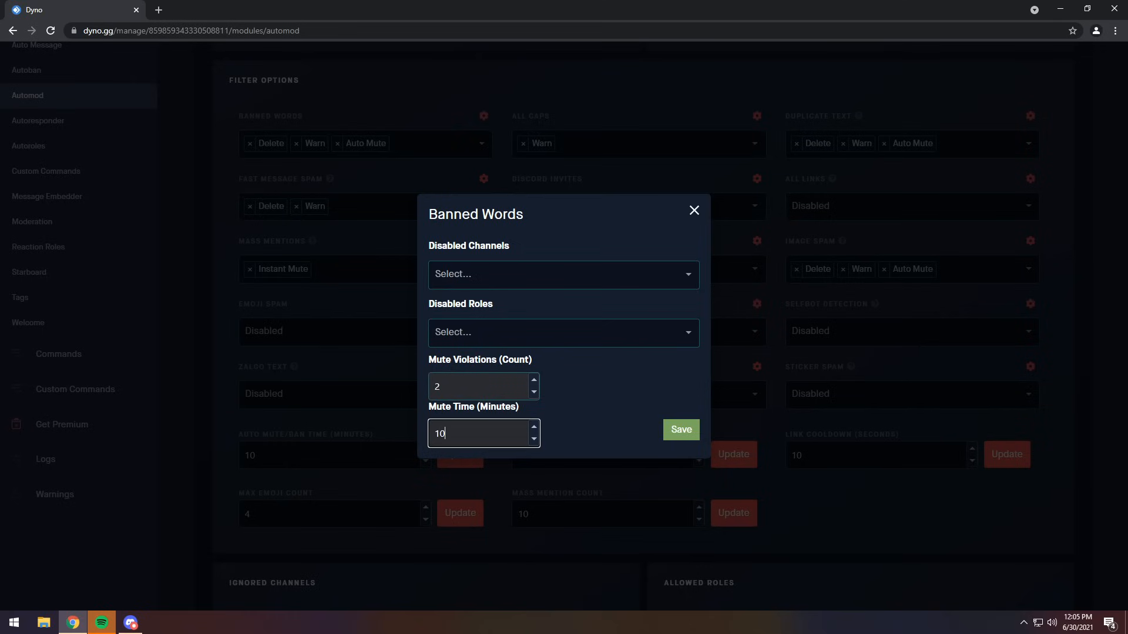
left_click(577, 388)
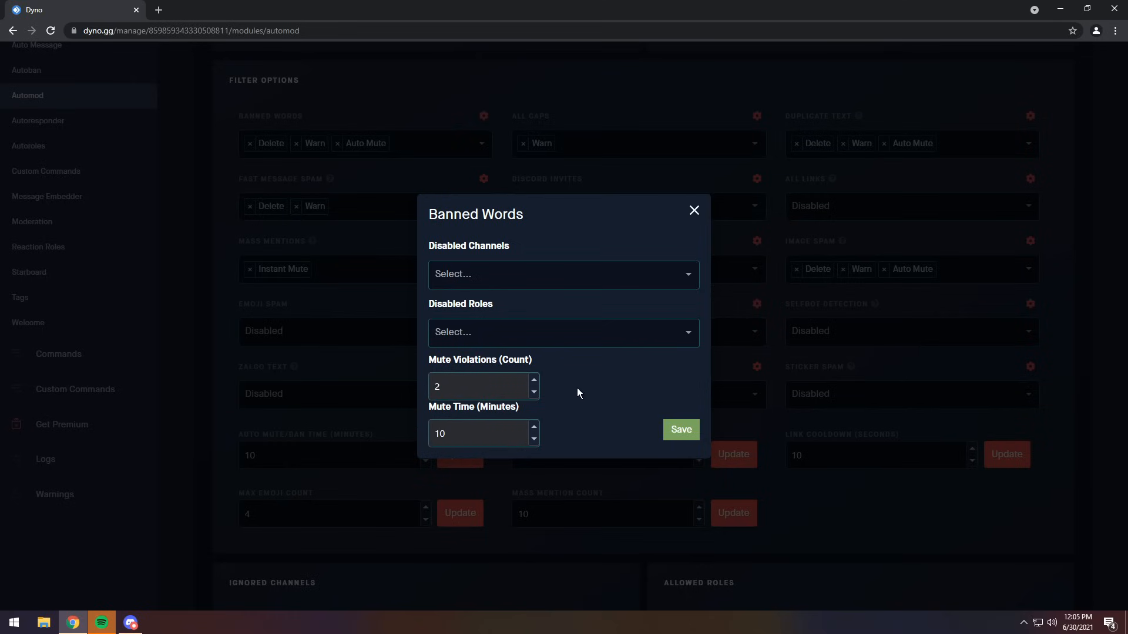
left_click(680, 431)
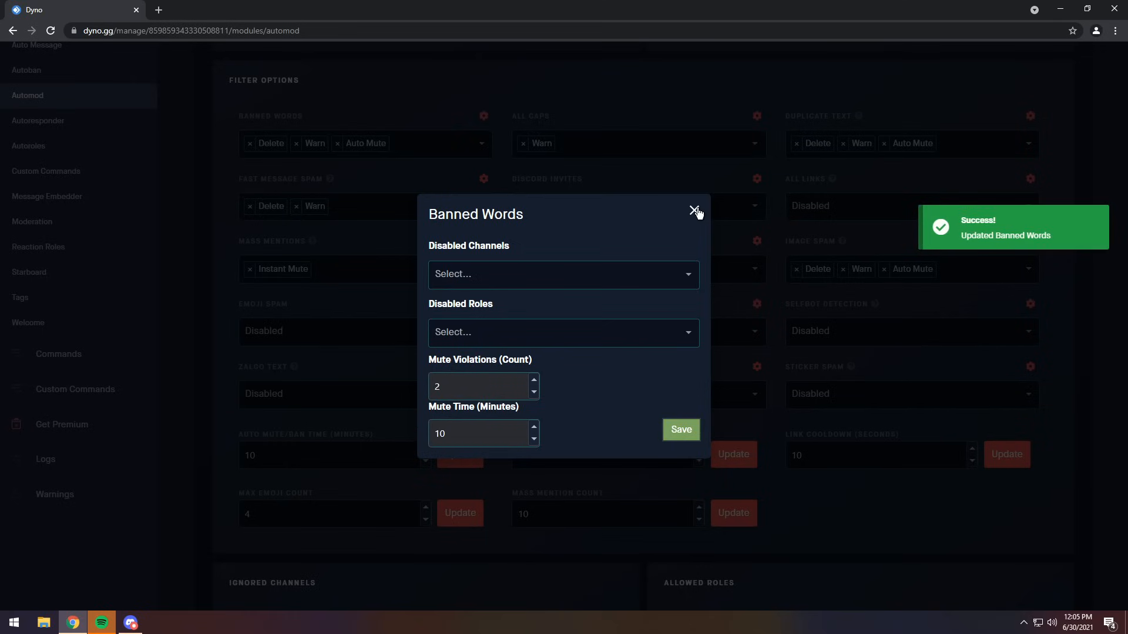
left_click(701, 209)
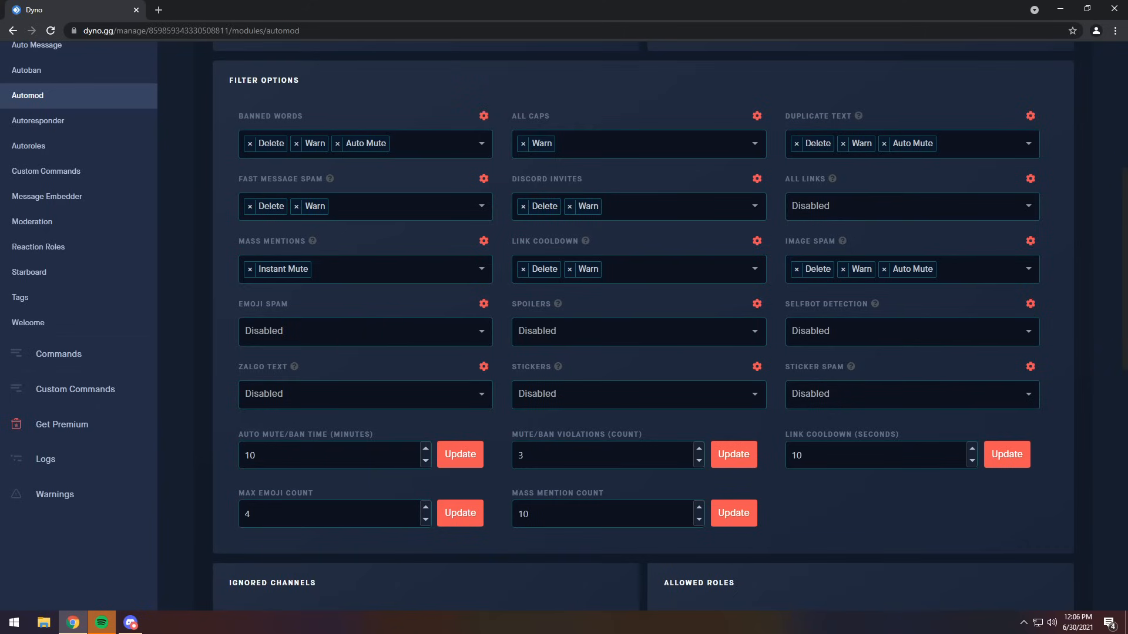
Step: Enter 4 as the mass mention count in the Automod filter options
double_click(522, 514)
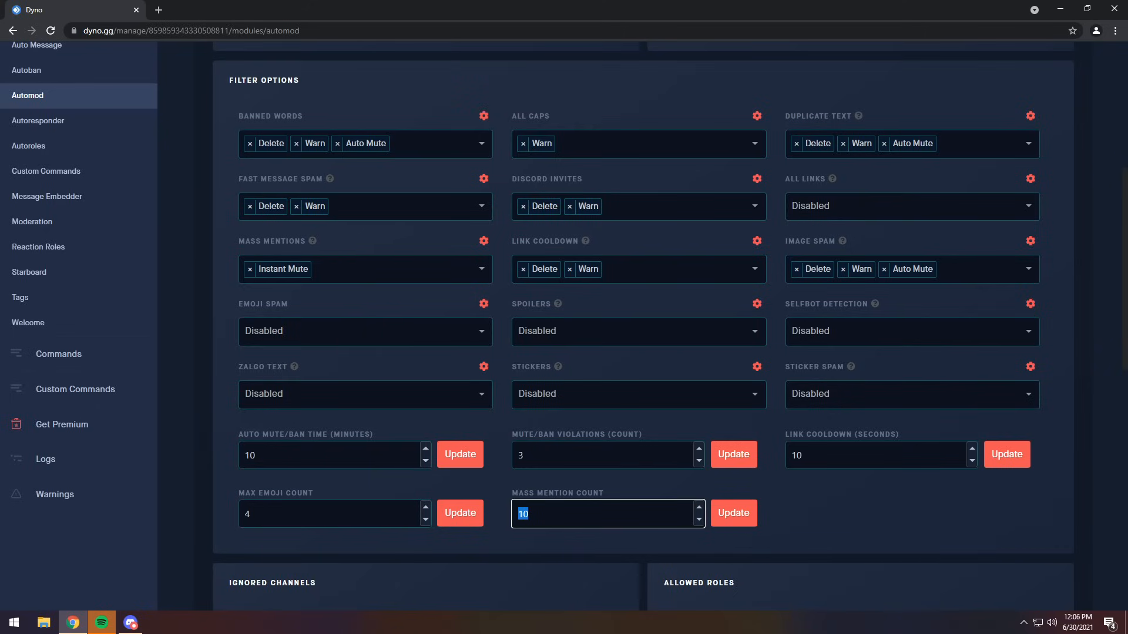
type("4")
left_click(864, 547)
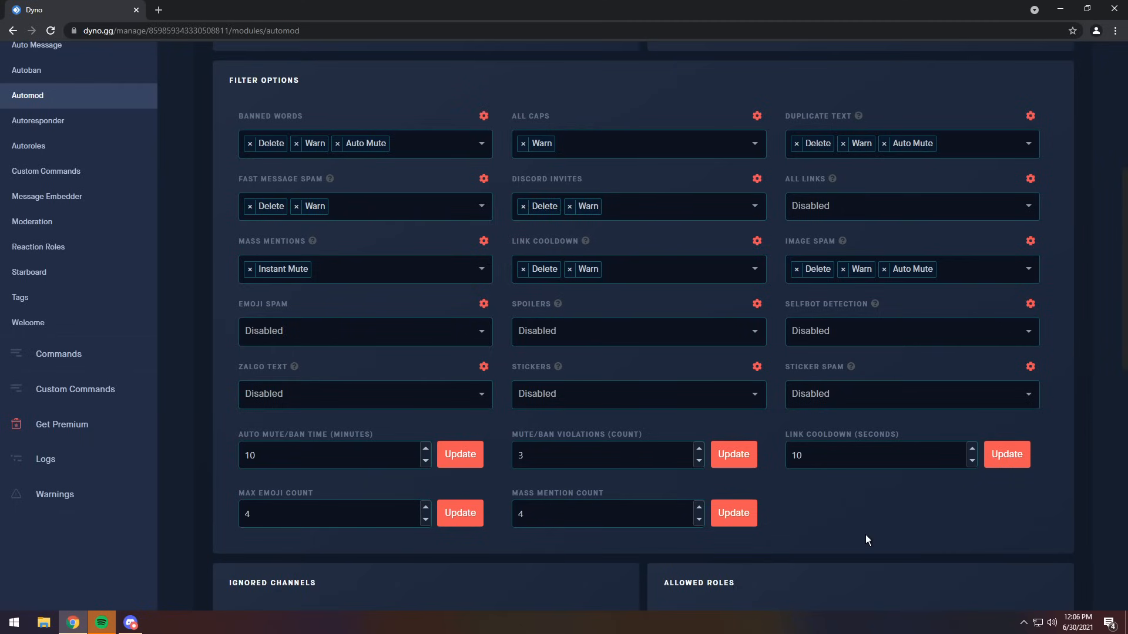
Step: Add thehub.com to the Automod link blacklist, save it and reload the page
scroll(872, 521, "down", 6)
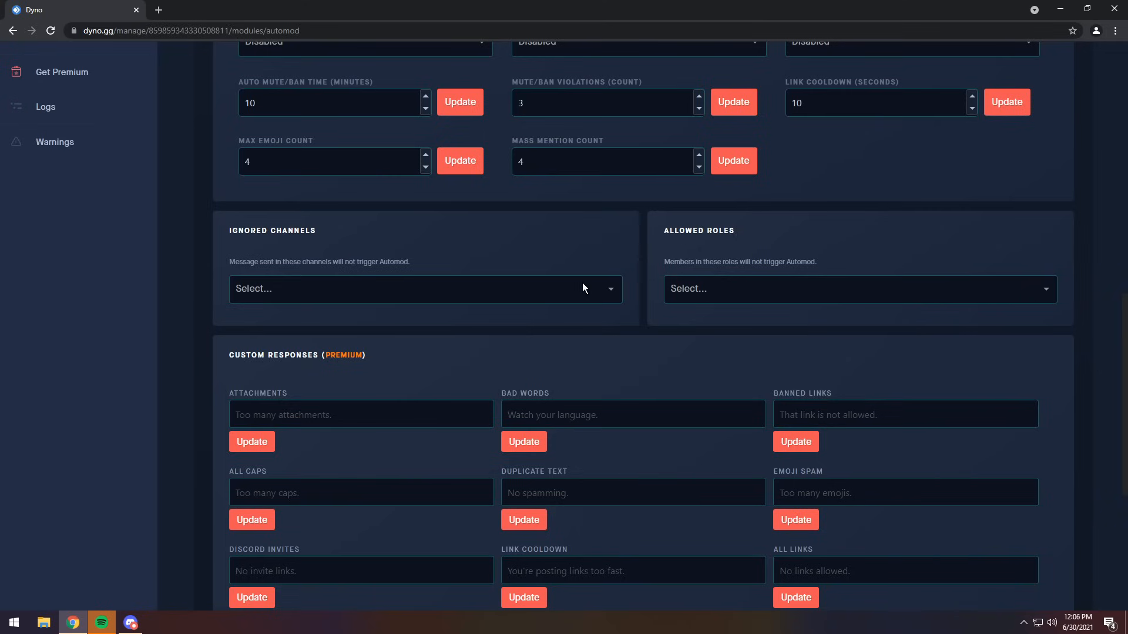
scroll(492, 271, "up", 12)
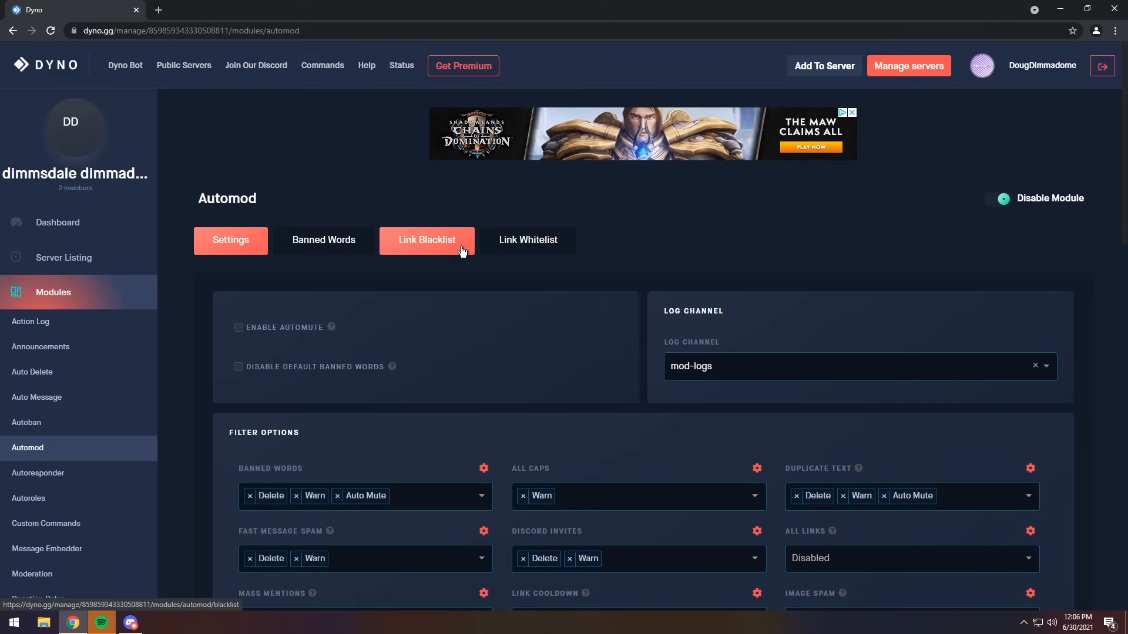
scroll(817, 557, "down", 2)
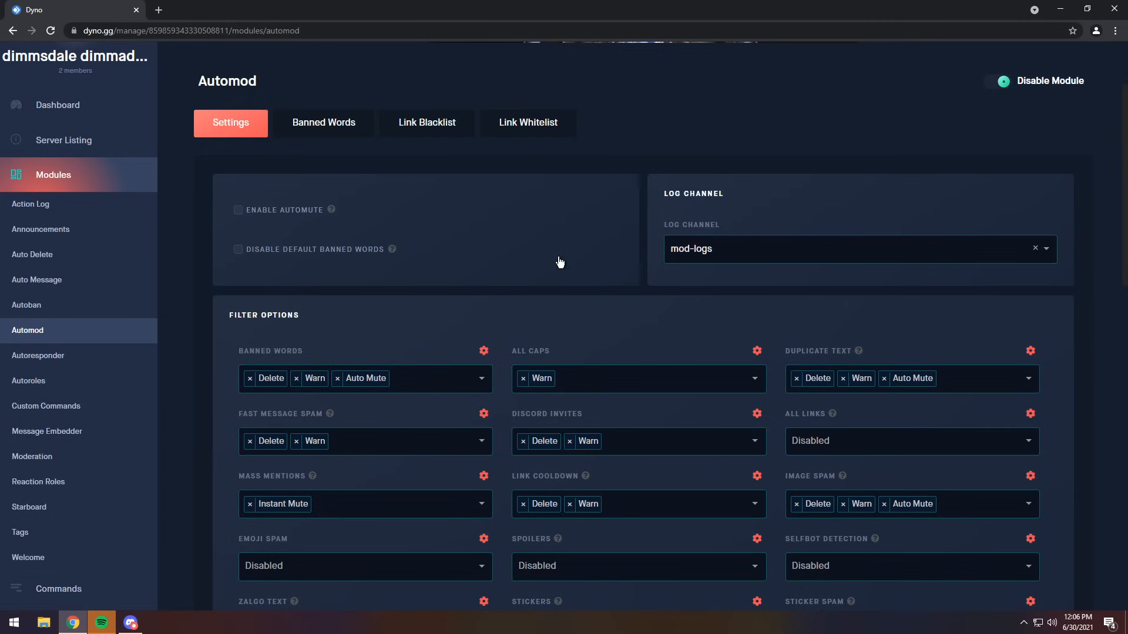
left_click(425, 134)
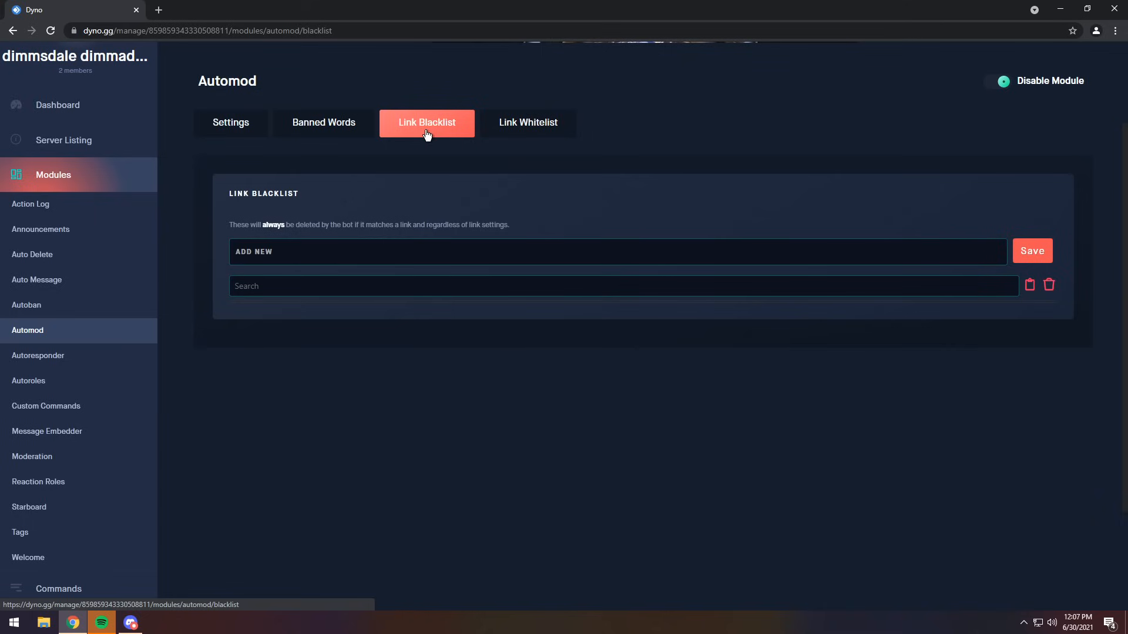
left_click(236, 252)
type("thehub")
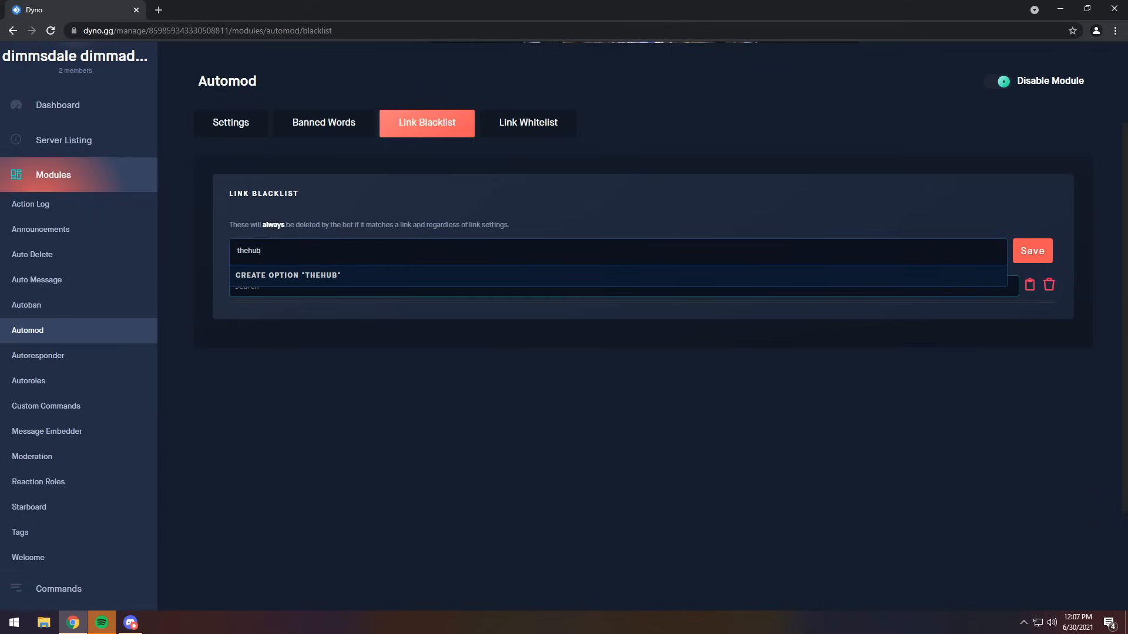
type(".com")
left_click(301, 282)
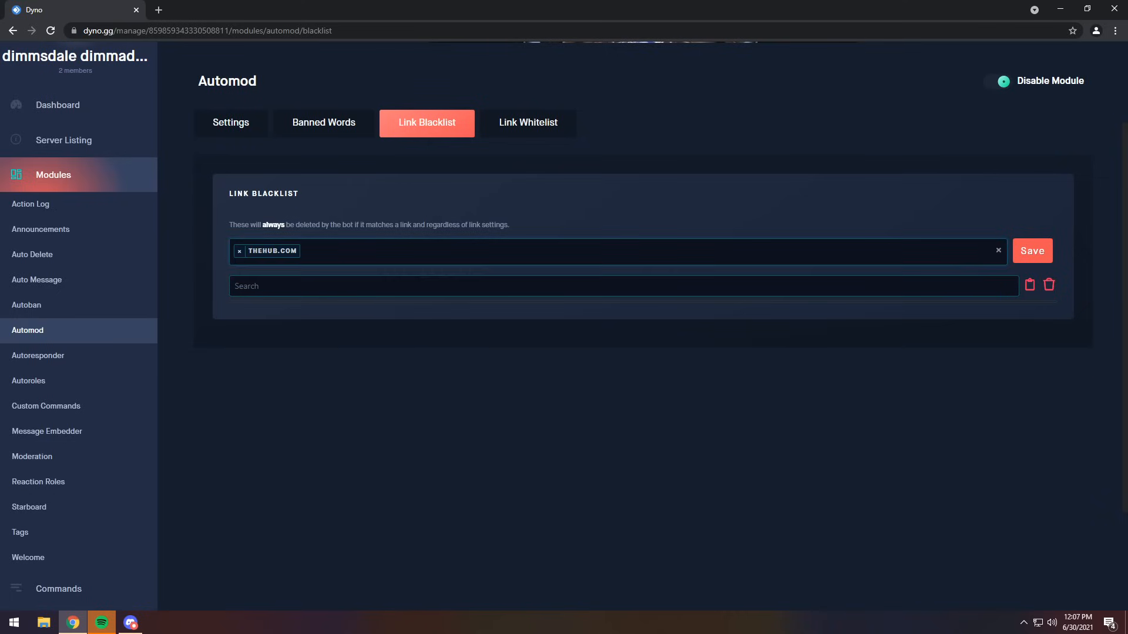
left_click(1032, 251)
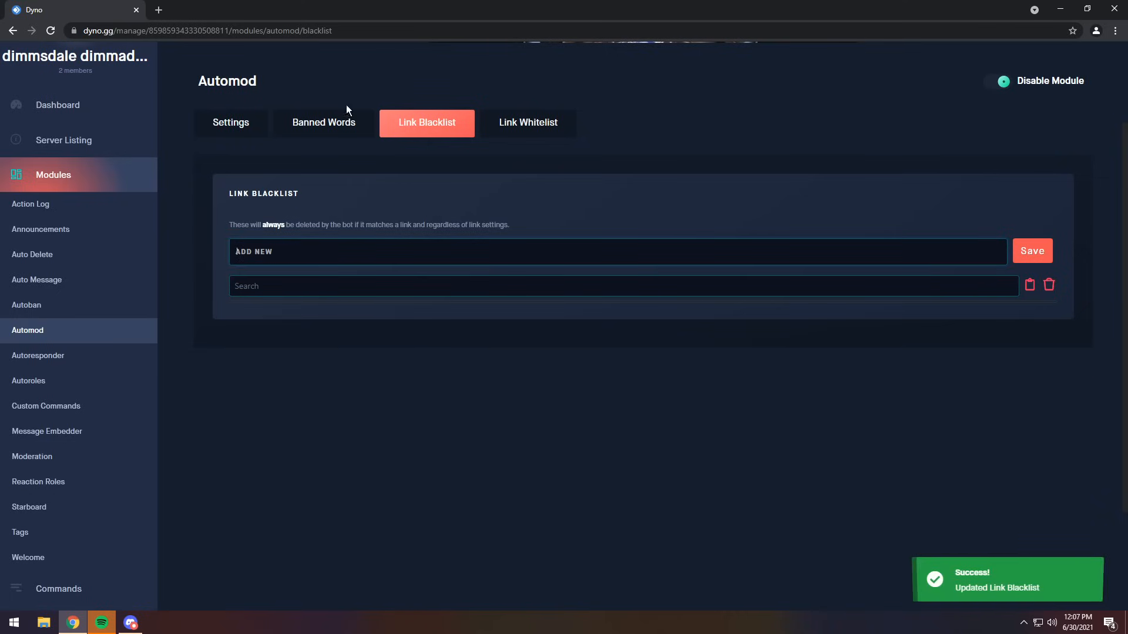
left_click(52, 30)
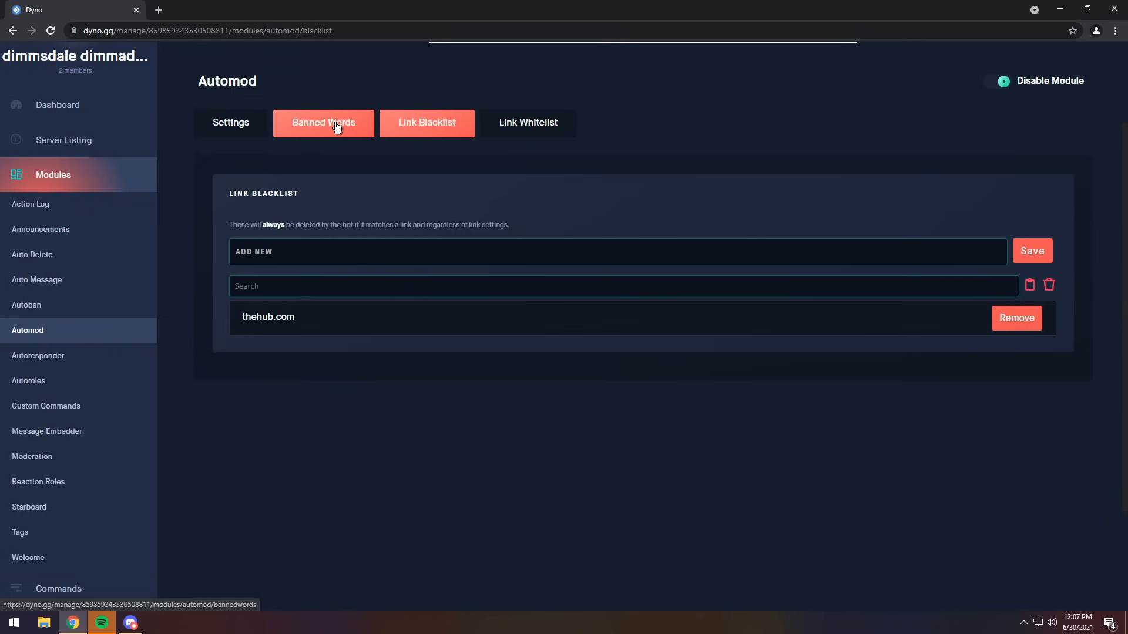
Step: Set the All Links filter action to Delete in the Automod settings
left_click(238, 130)
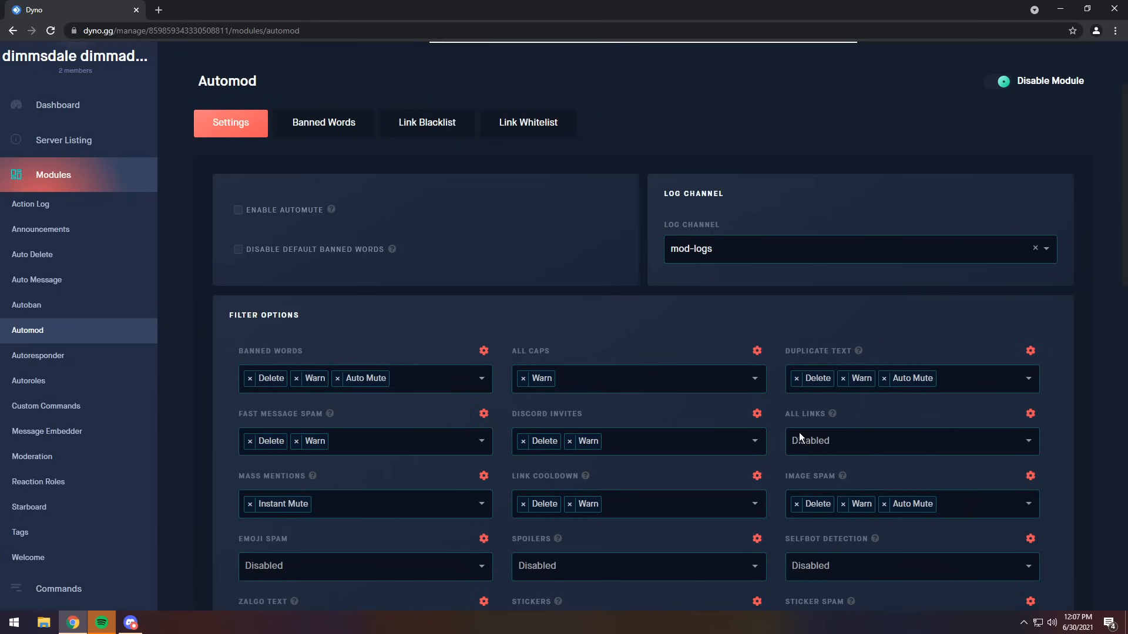
left_click(816, 441)
left_click(811, 467)
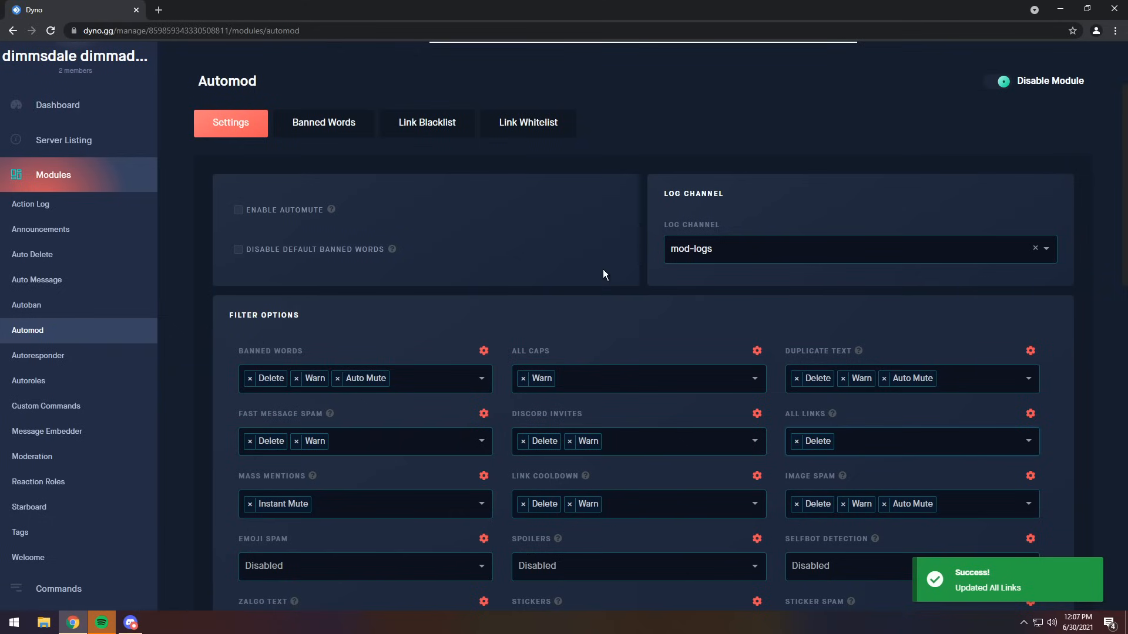
Step: Add youtube.com to the Automod link whitelist, save it and reload the page
left_click(535, 122)
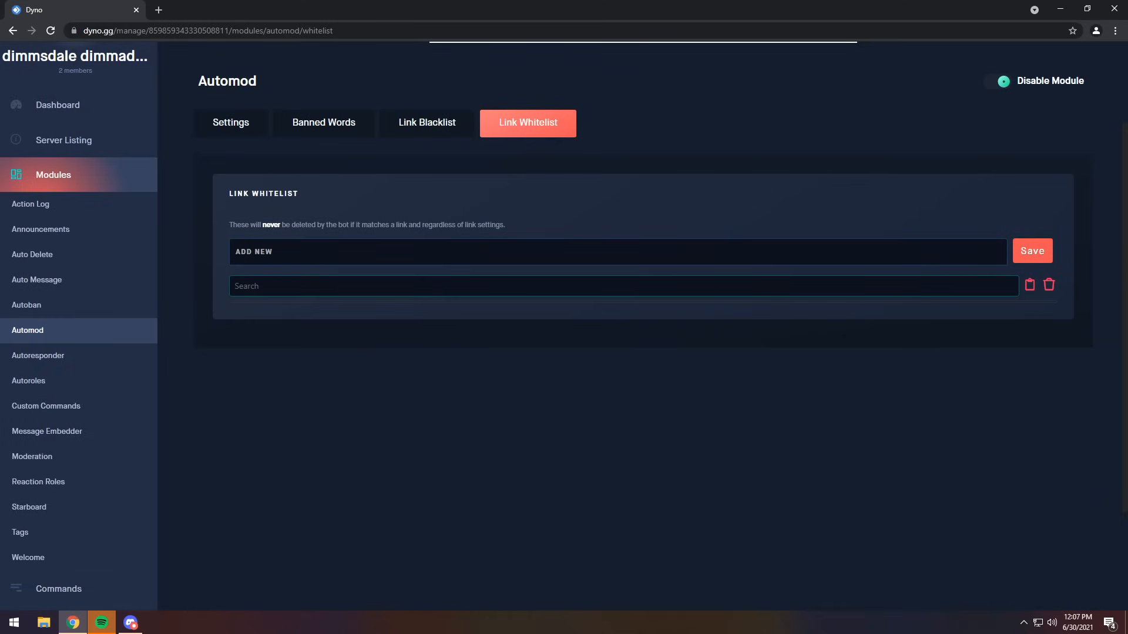
type("youtube..com")
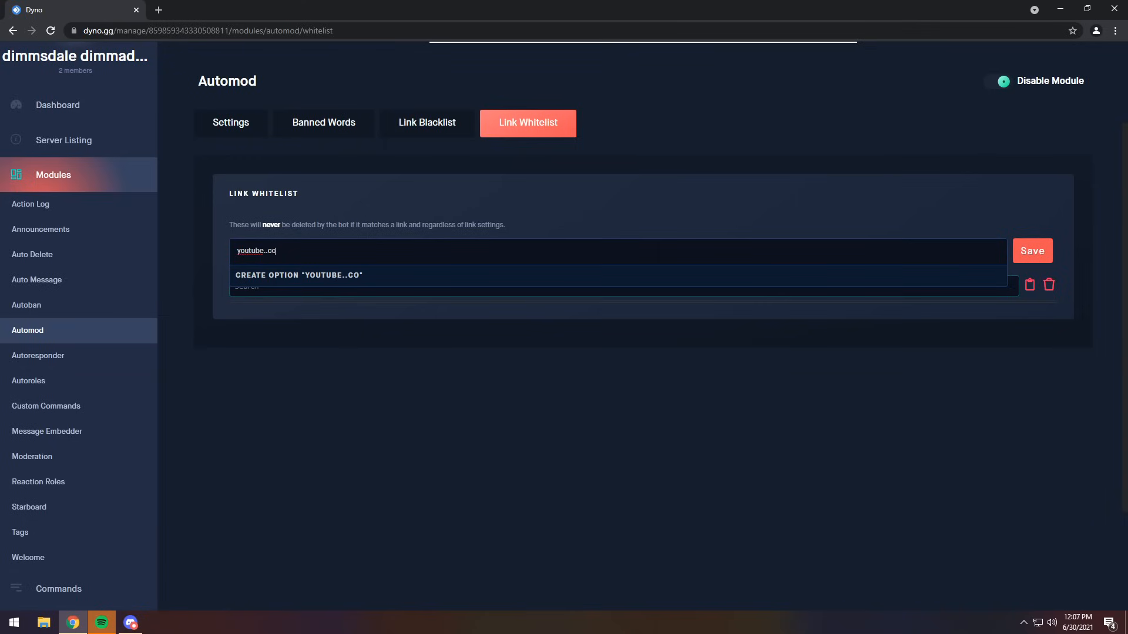
key("BackSpace")
key("BackSpace")
key("BackSpace")
key("BackSpace")
type("com")
left_click(300, 277)
left_click(1022, 255)
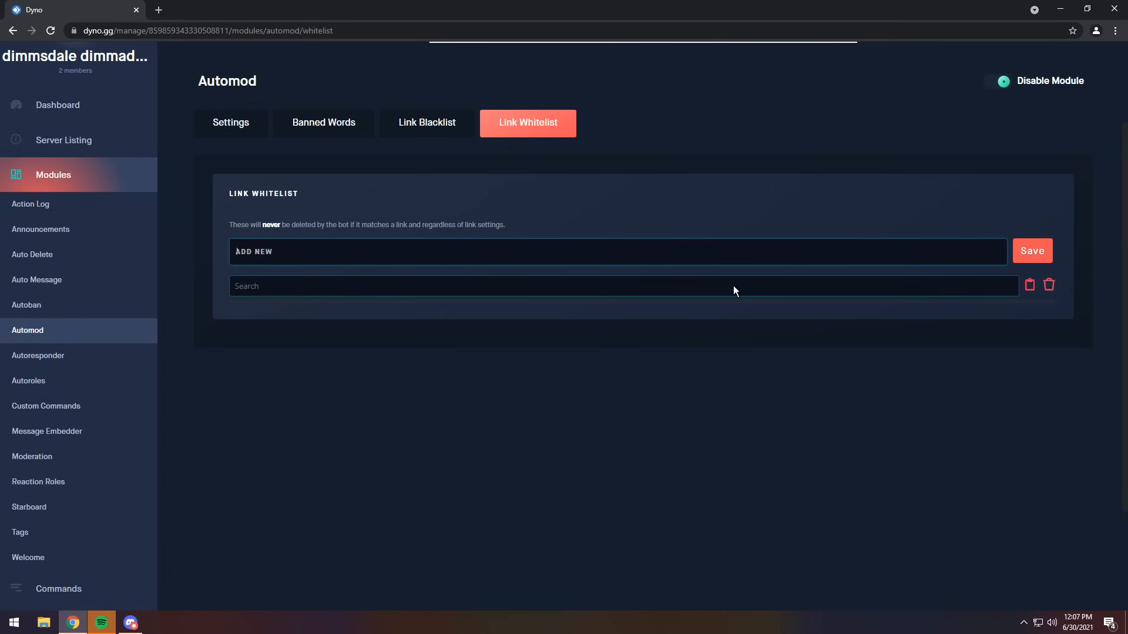
left_click(52, 29)
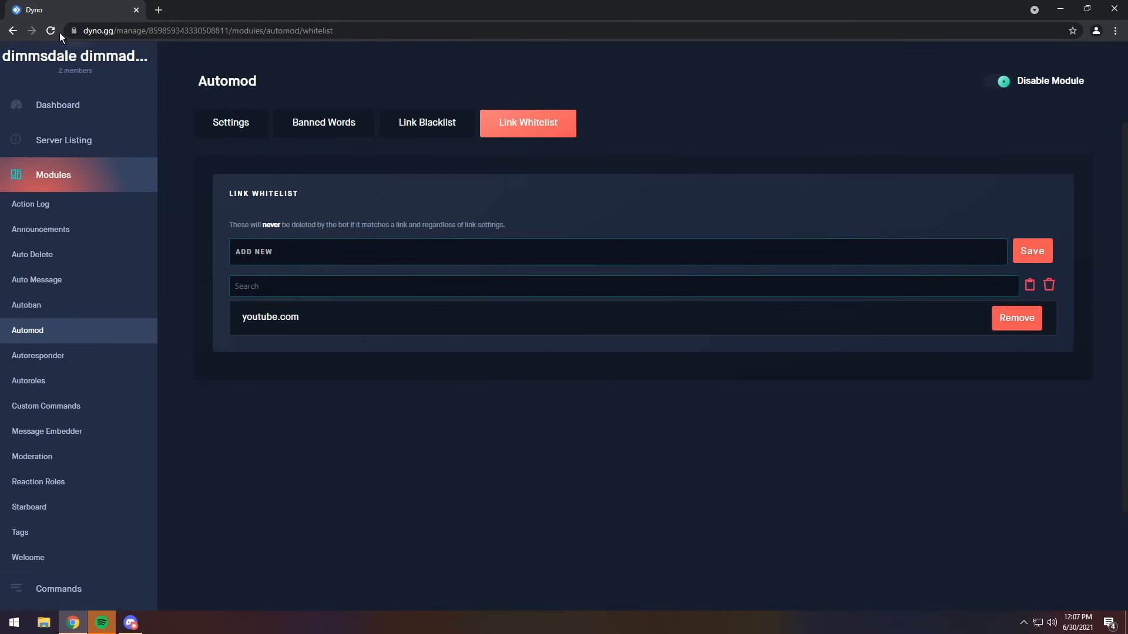
Step: Open the Autoresponder module settings and examine message reactions in the general channel of the No Text To Speech server in Discord
left_click(24, 174)
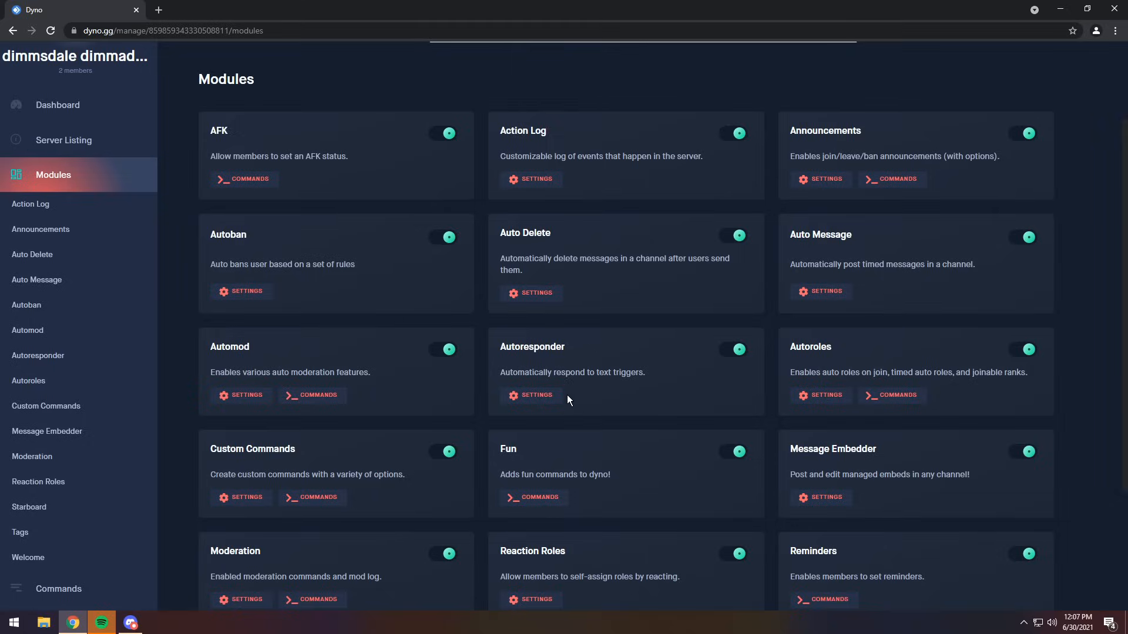
left_click(530, 394)
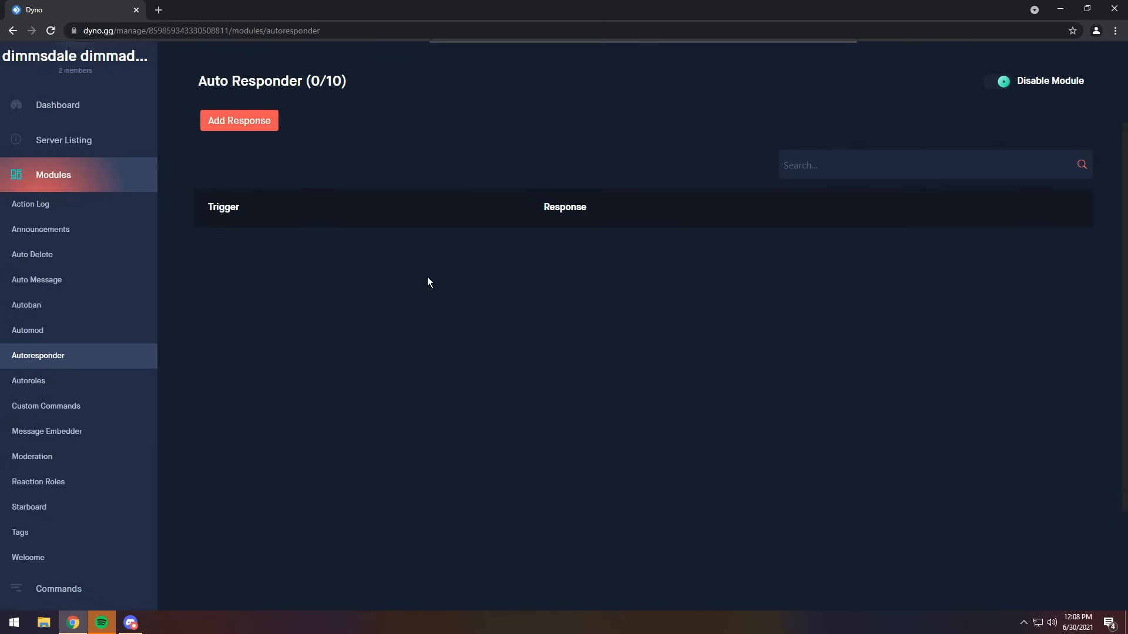
left_click(130, 623)
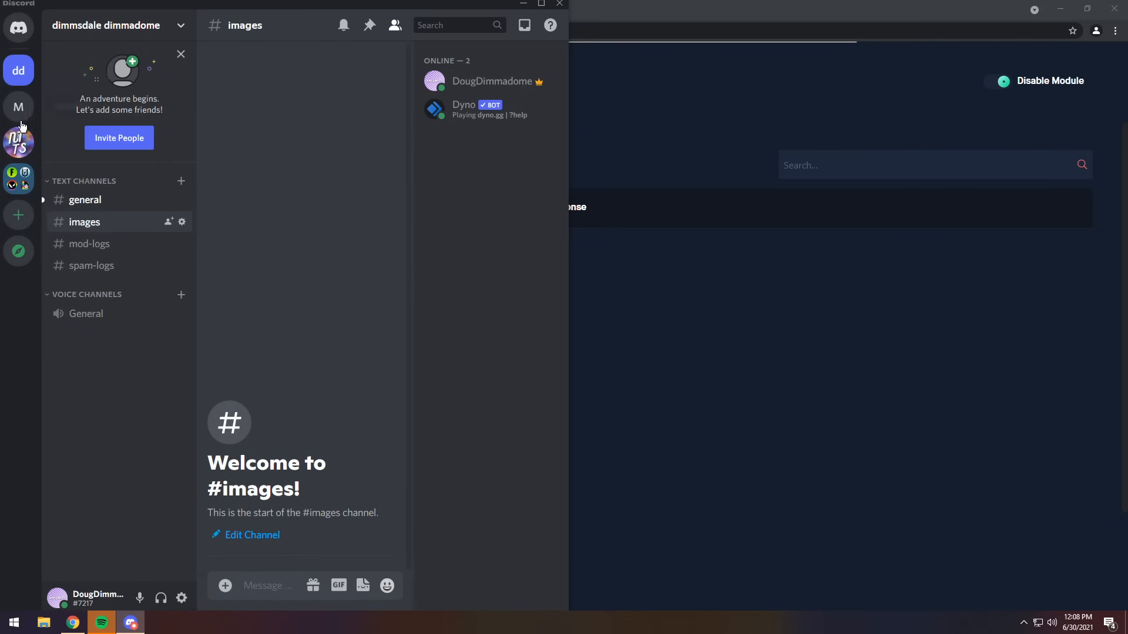
left_click(19, 142)
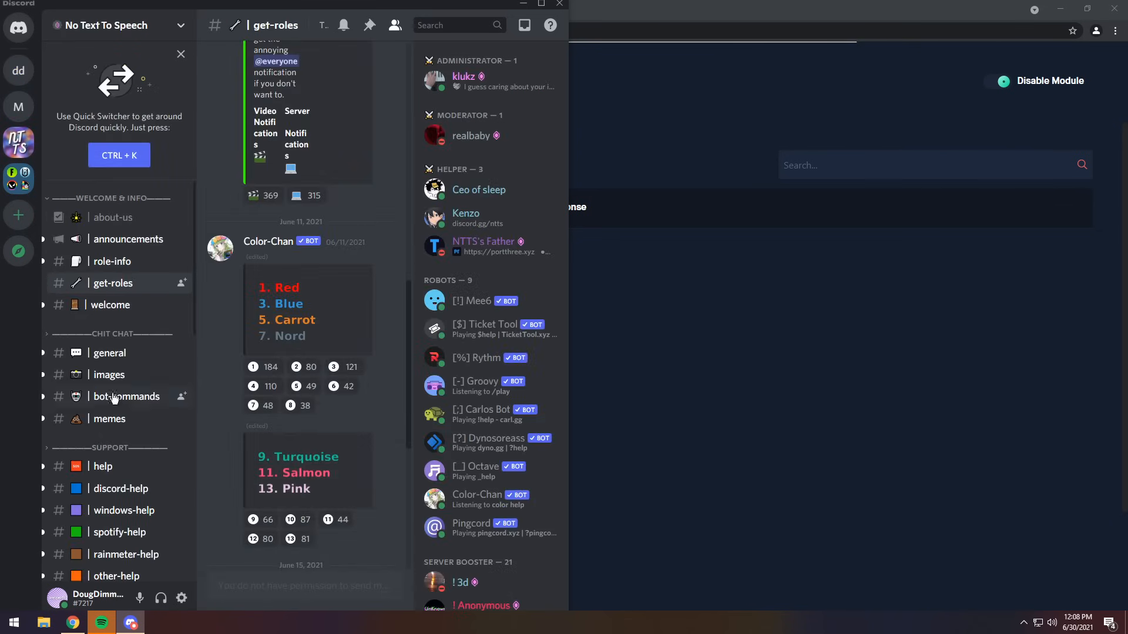
left_click(110, 353)
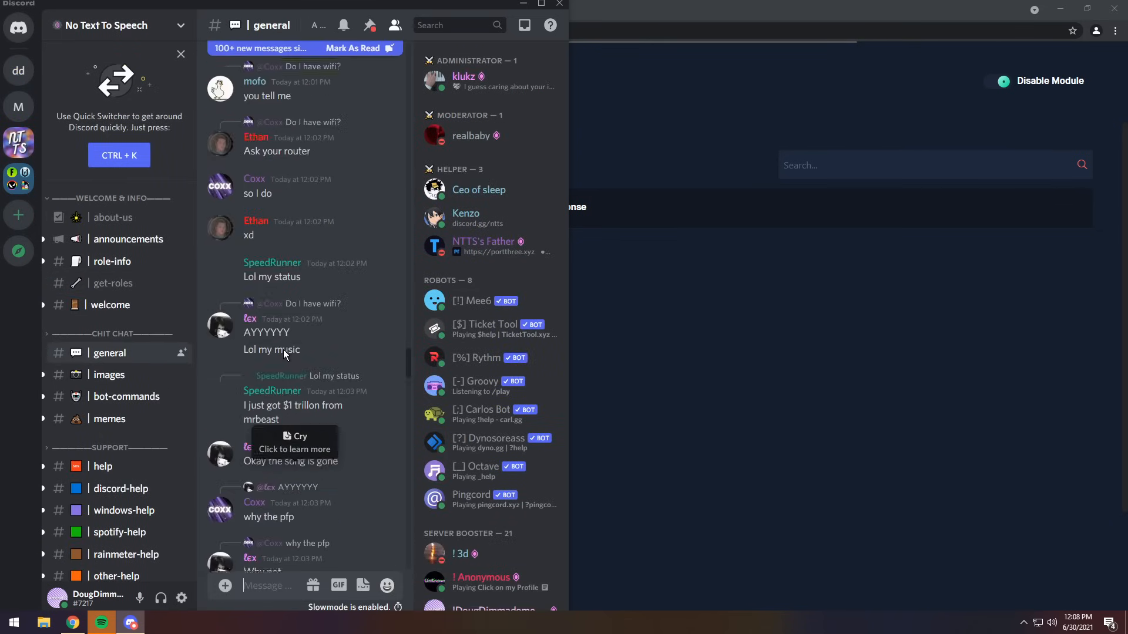
scroll(285, 352, "up", 15)
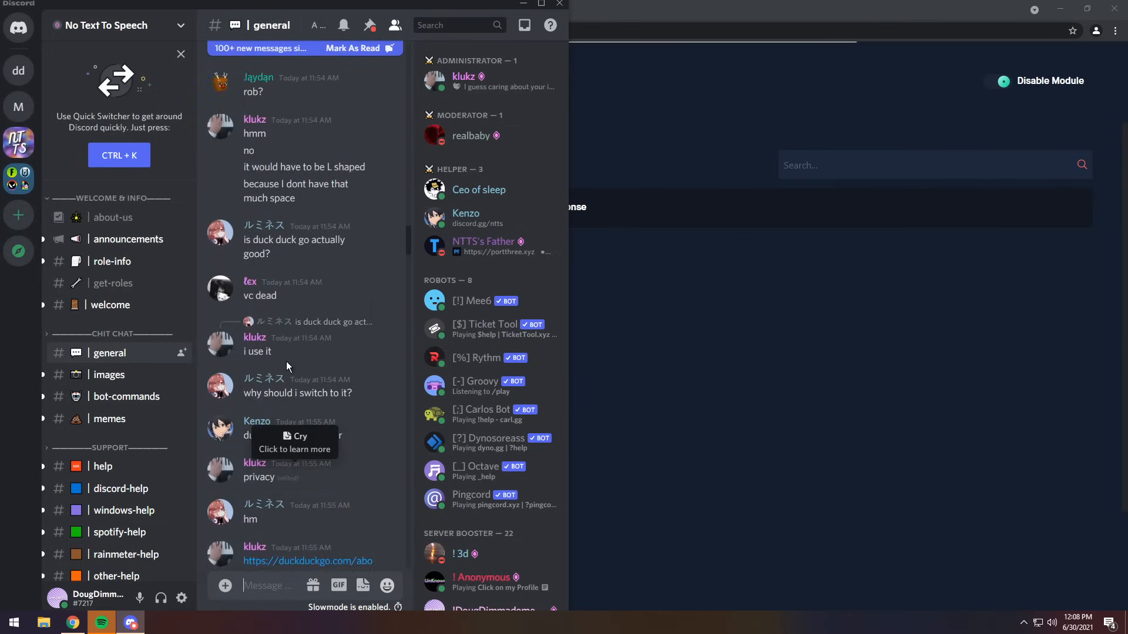
scroll(287, 366, "down", 8)
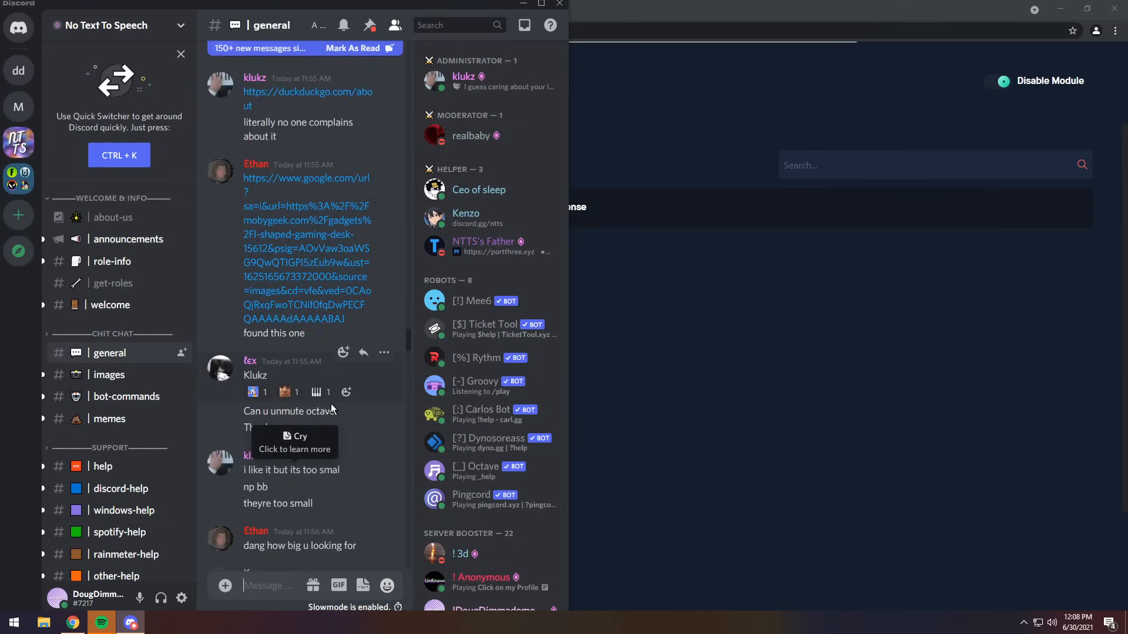
left_click(346, 392)
left_click(207, 297)
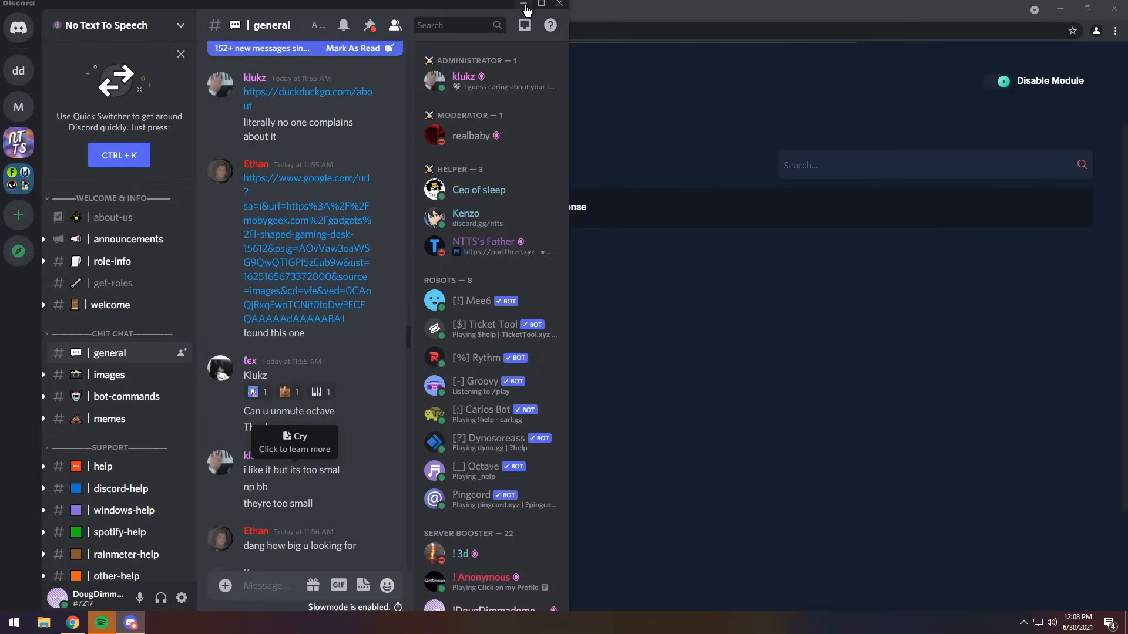
left_click(524, 5)
Step: Add the admin role as a joinable rank in the Dyno Autoroles module
key("alt+Left")
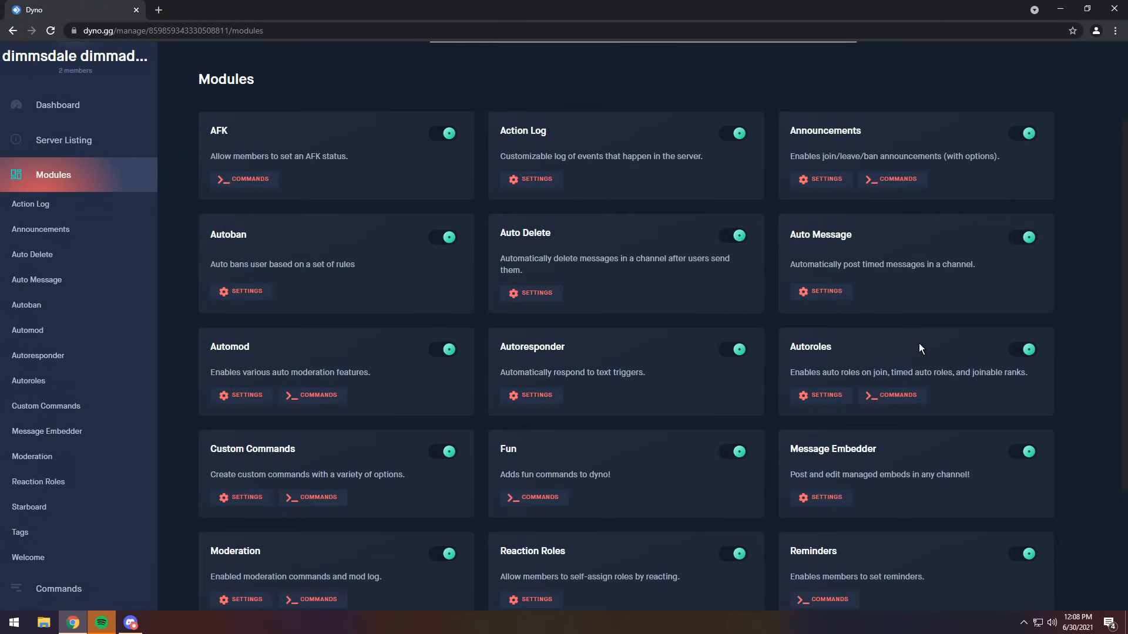
left_click(819, 400)
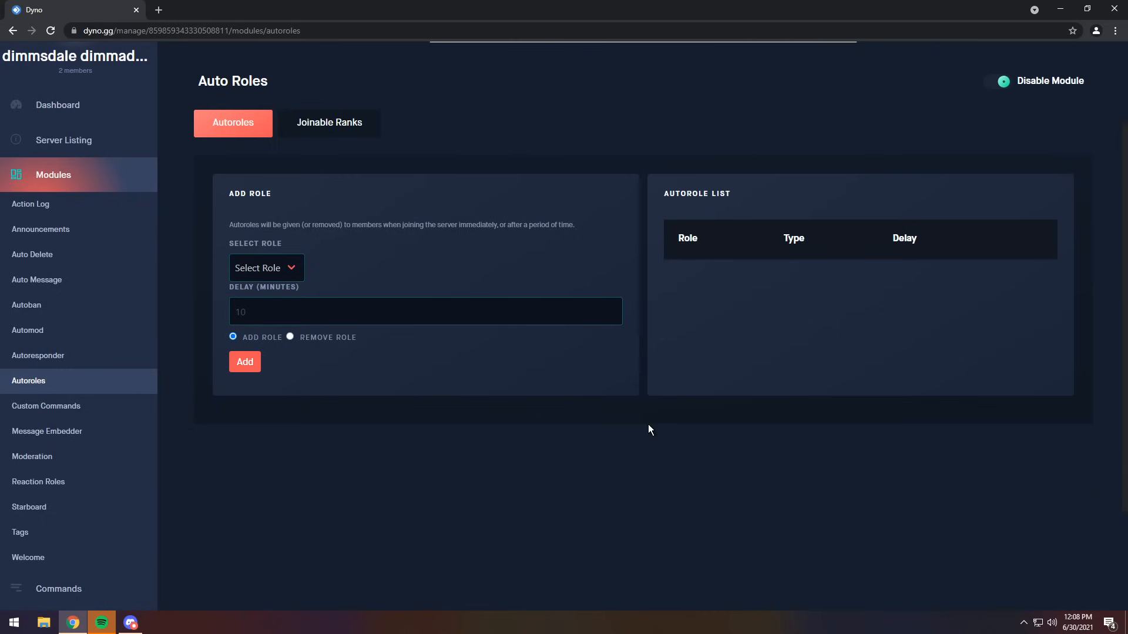
left_click(310, 126)
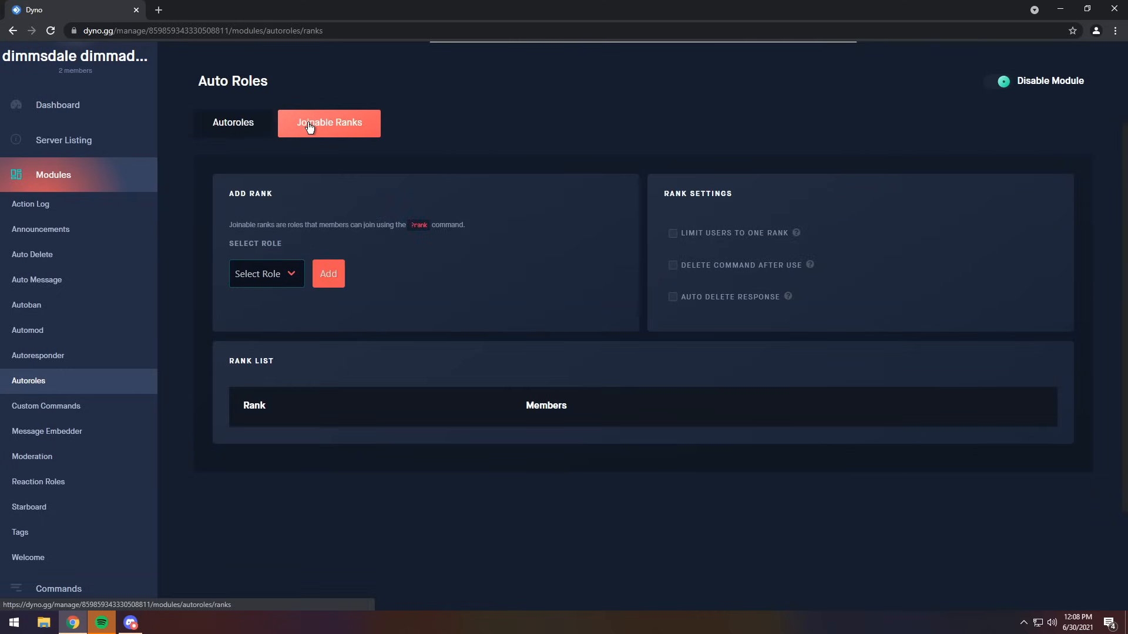
left_click(258, 275)
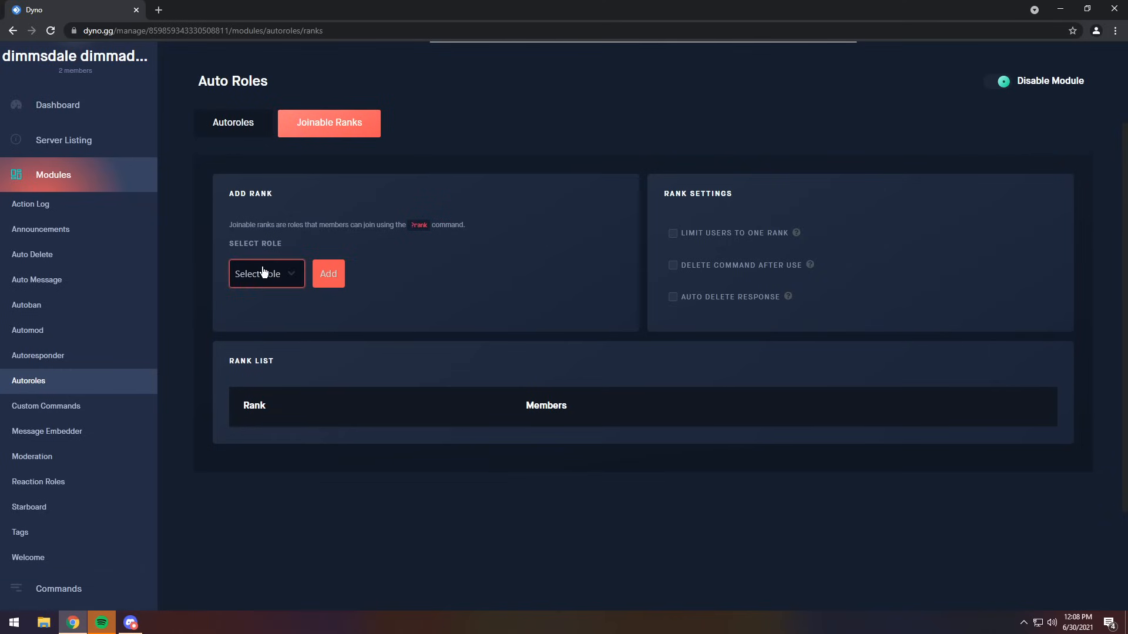
left_click(253, 309)
left_click(328, 274)
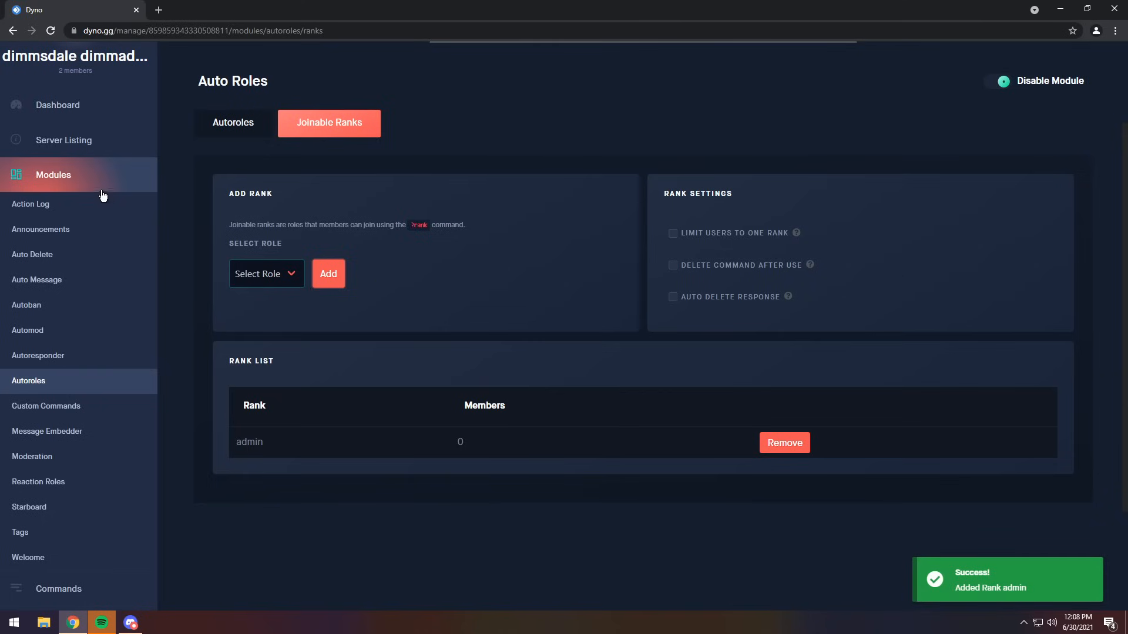
Step: Look through the Message Embedder module's message and embed settings and return to the modules overview
left_click(52, 180)
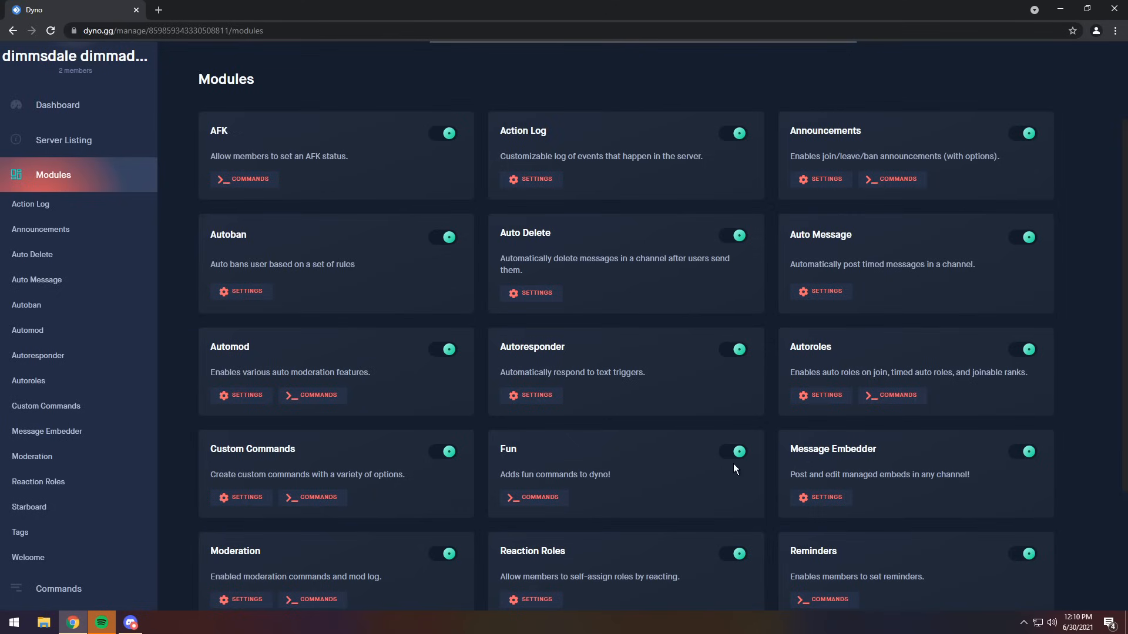
scroll(30, 423, "down", 2)
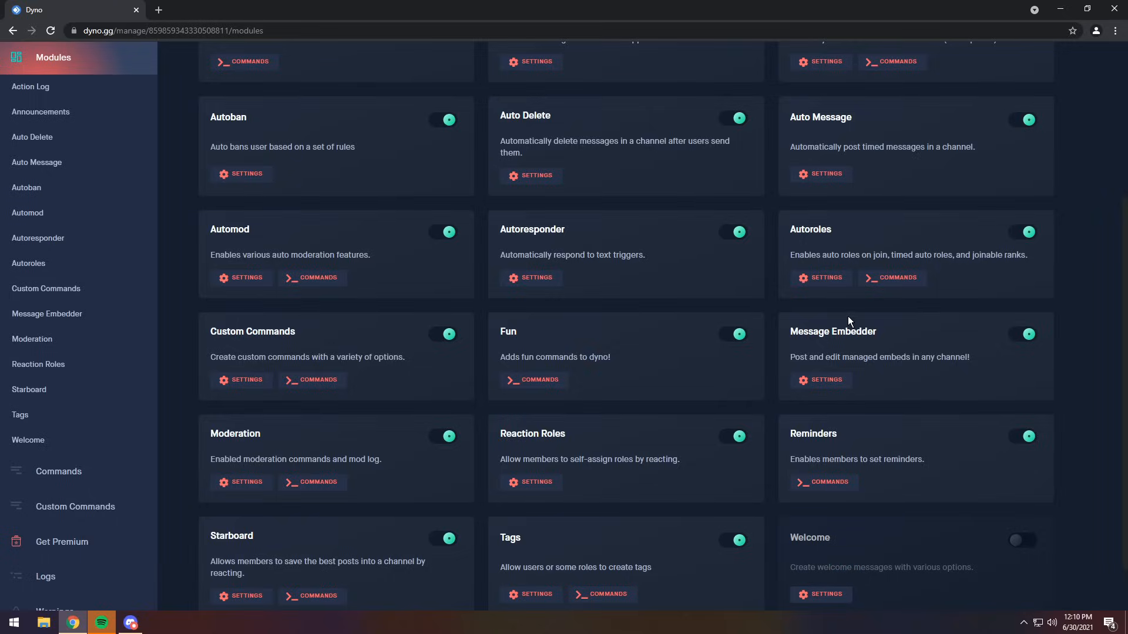
left_click(822, 380)
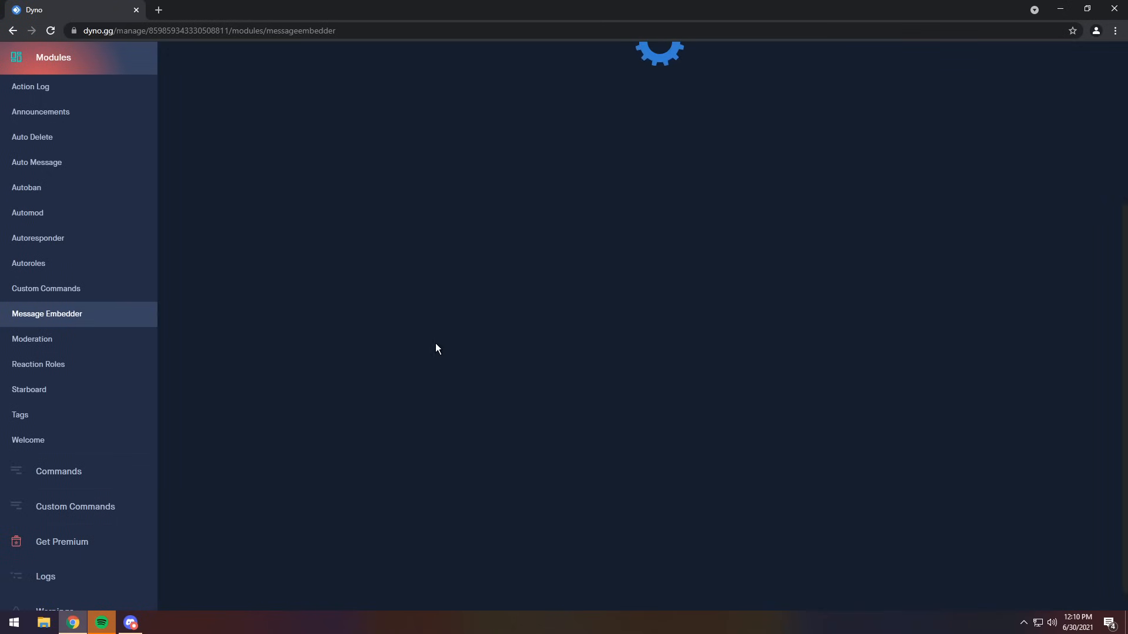
scroll(412, 335, "down", 5)
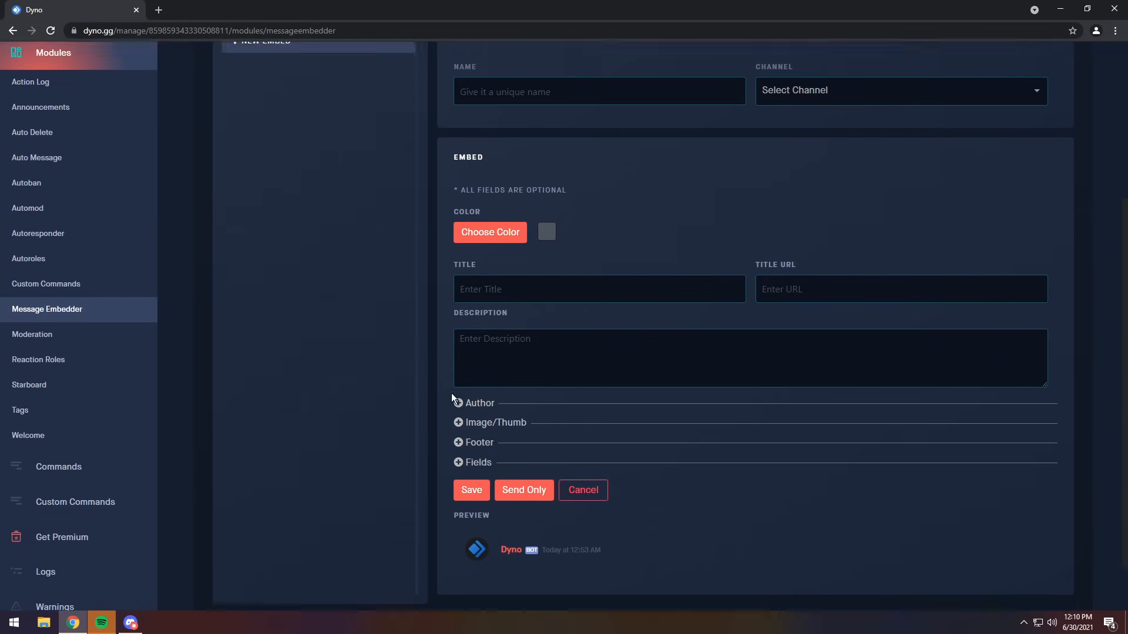
scroll(655, 379, "down", 2)
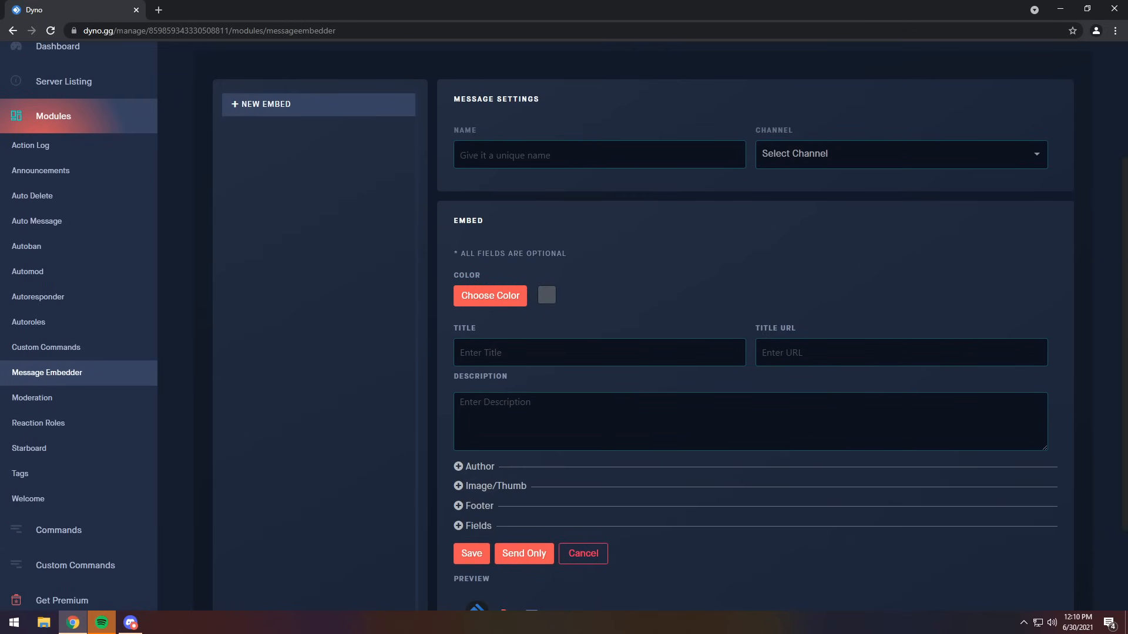
key("alt+Left")
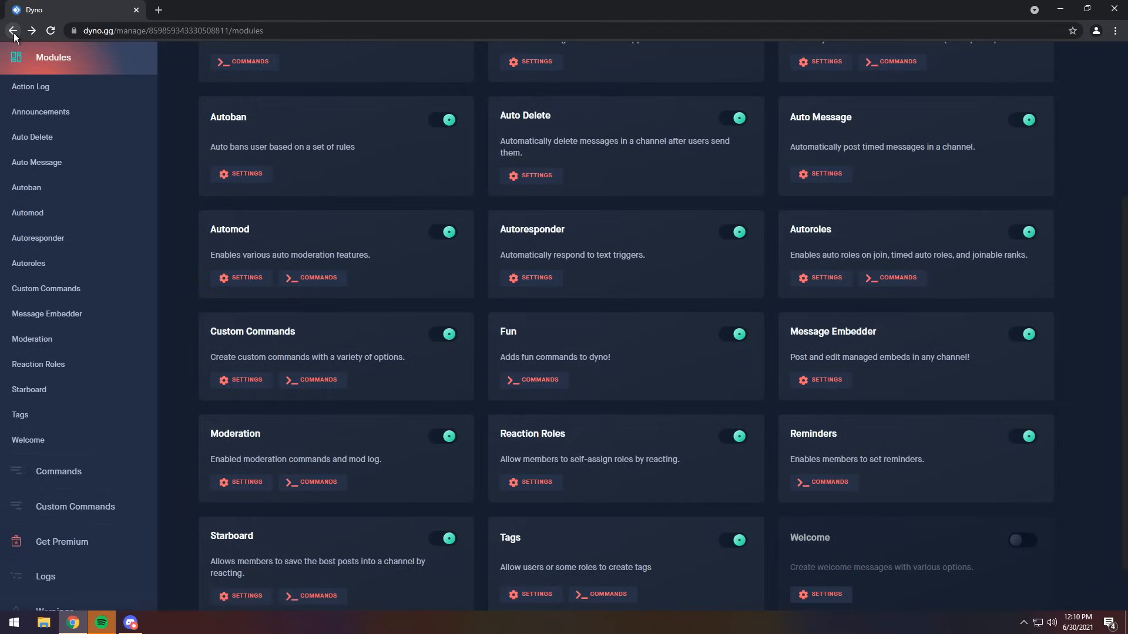
Step: Select general and images as the lockdown channels in the Moderation module settings
left_click(240, 484)
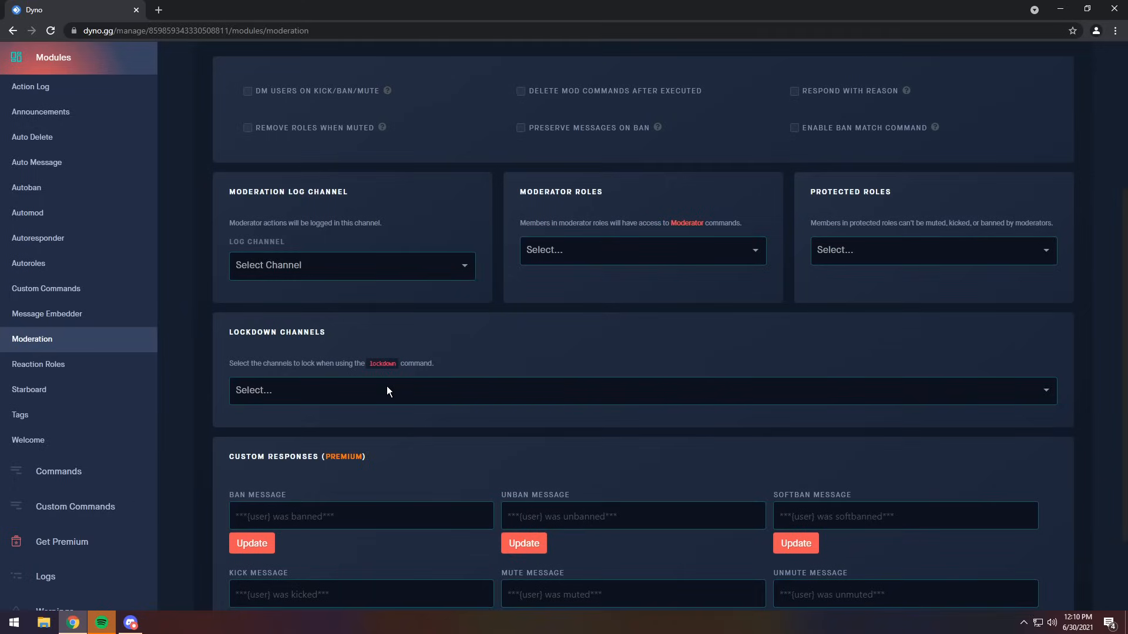
scroll(297, 315, "down", 5)
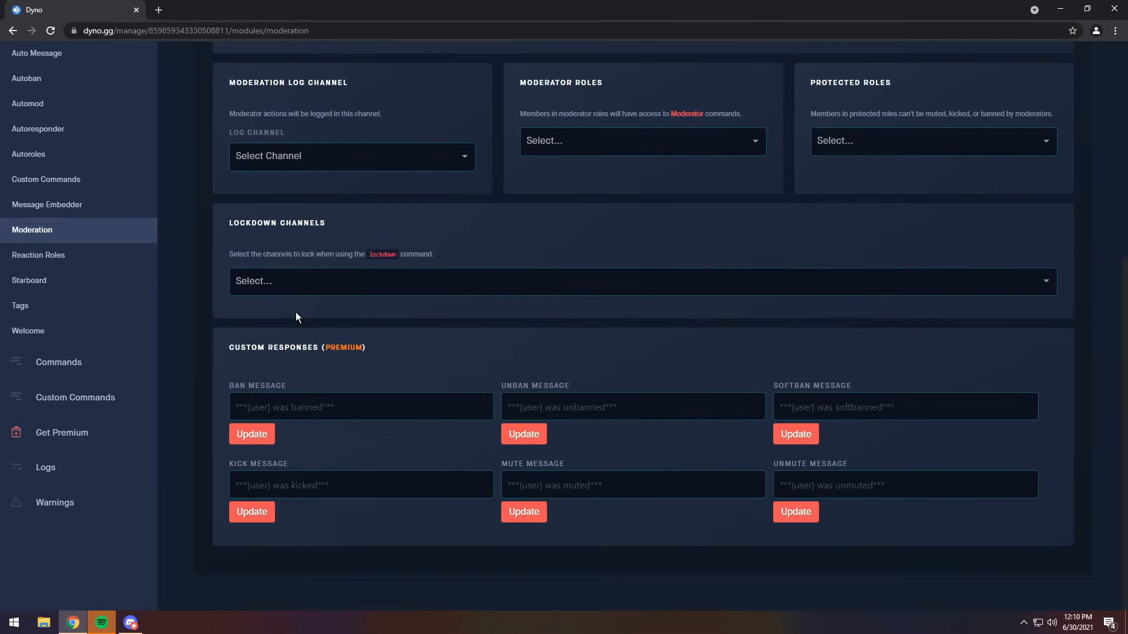
scroll(294, 312, "up", 3)
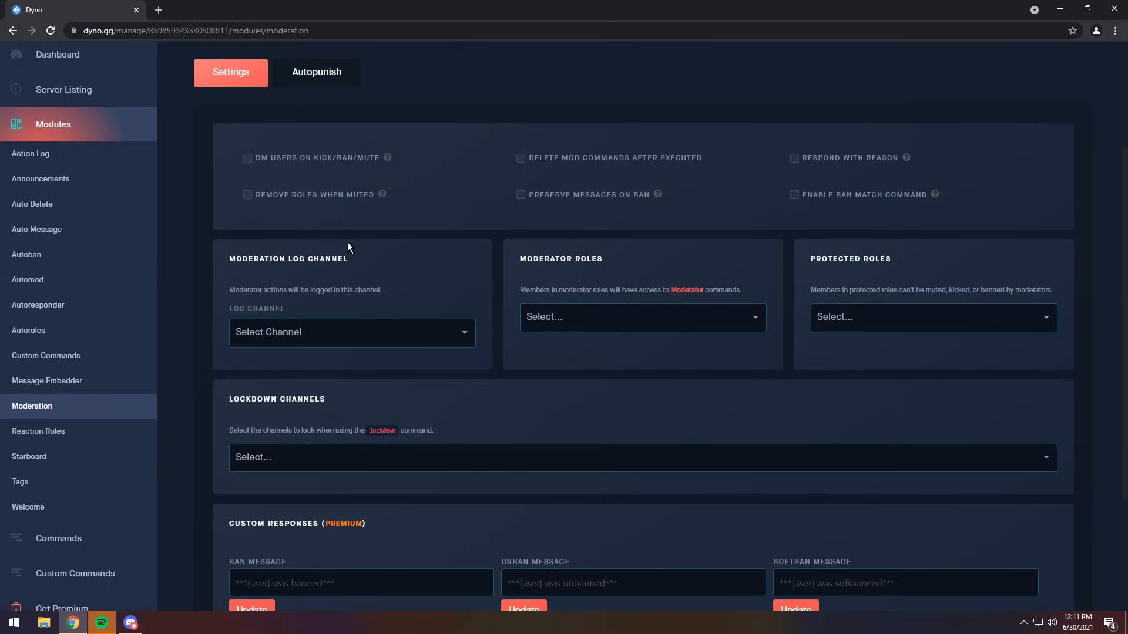
left_click(289, 464)
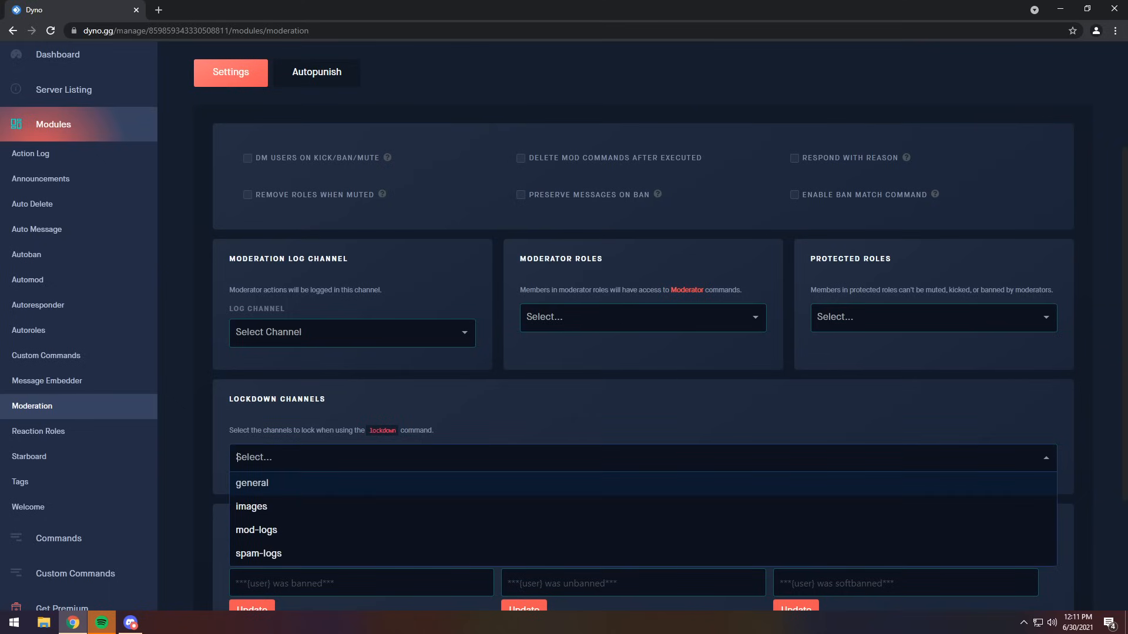
left_click(262, 489)
left_click(312, 483)
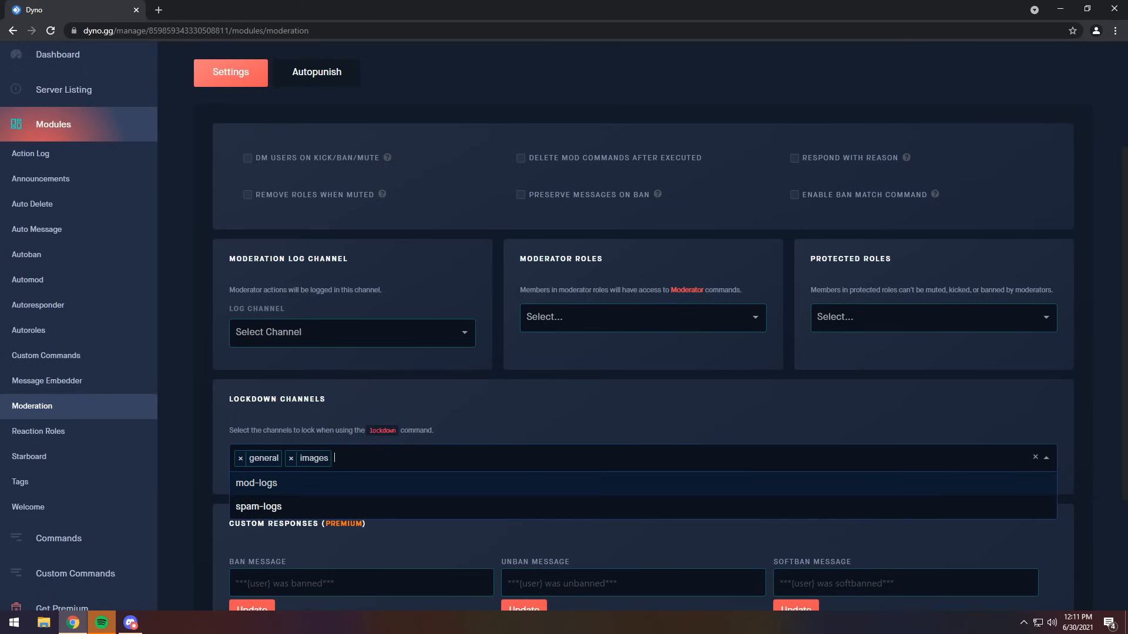
left_click(403, 415)
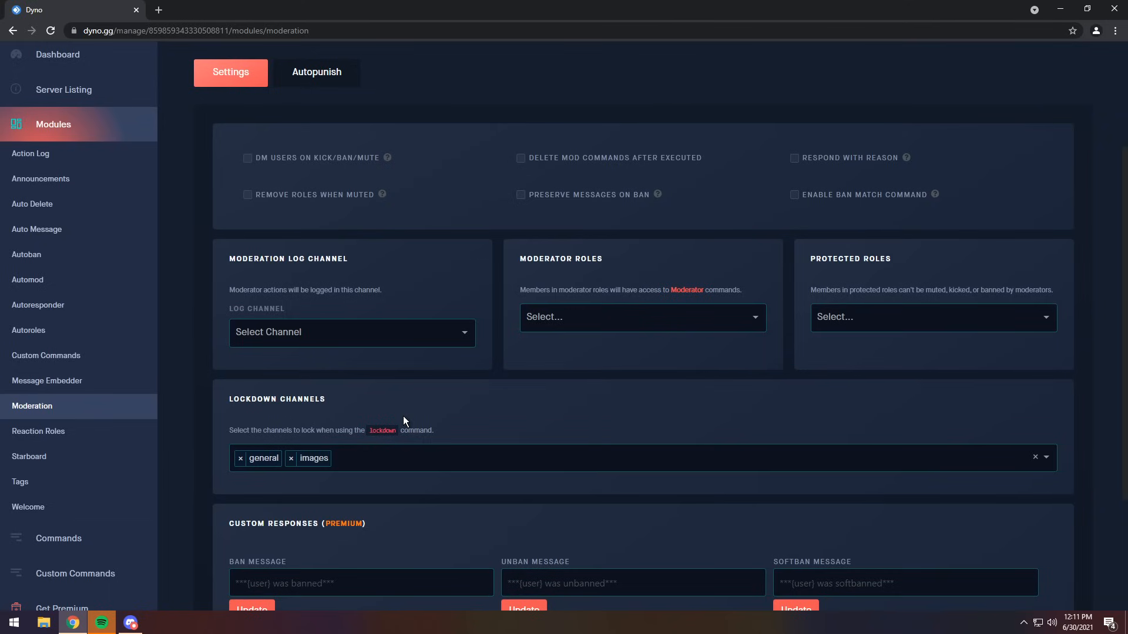
Step: Try vip as a protected role in the Moderation settings and remove it again
scroll(417, 449, "up", 1)
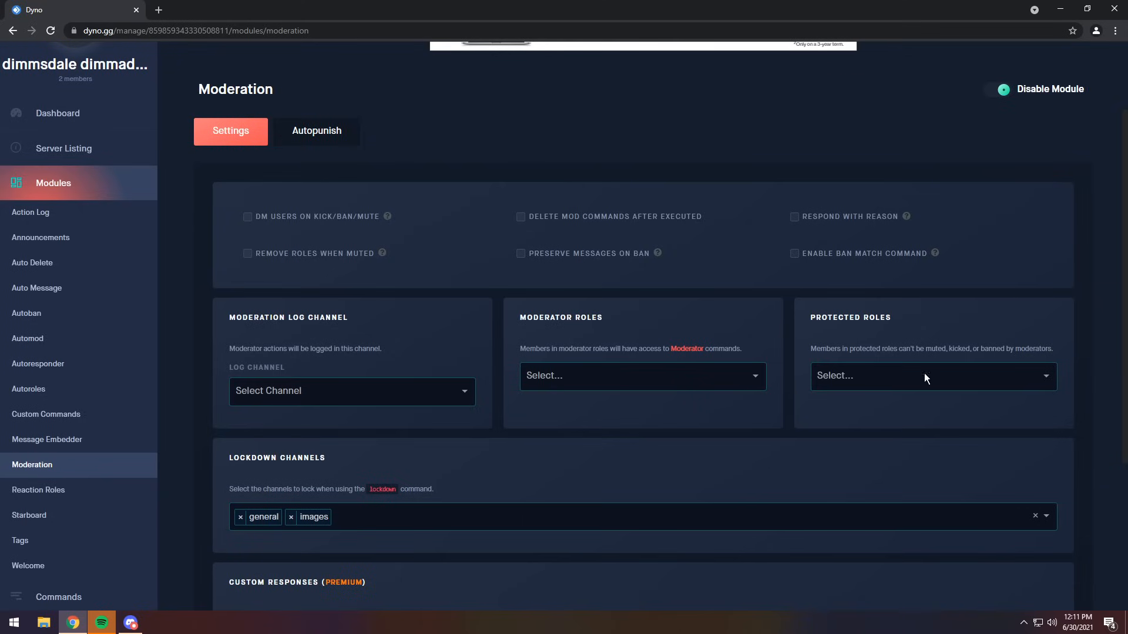
left_click(901, 379)
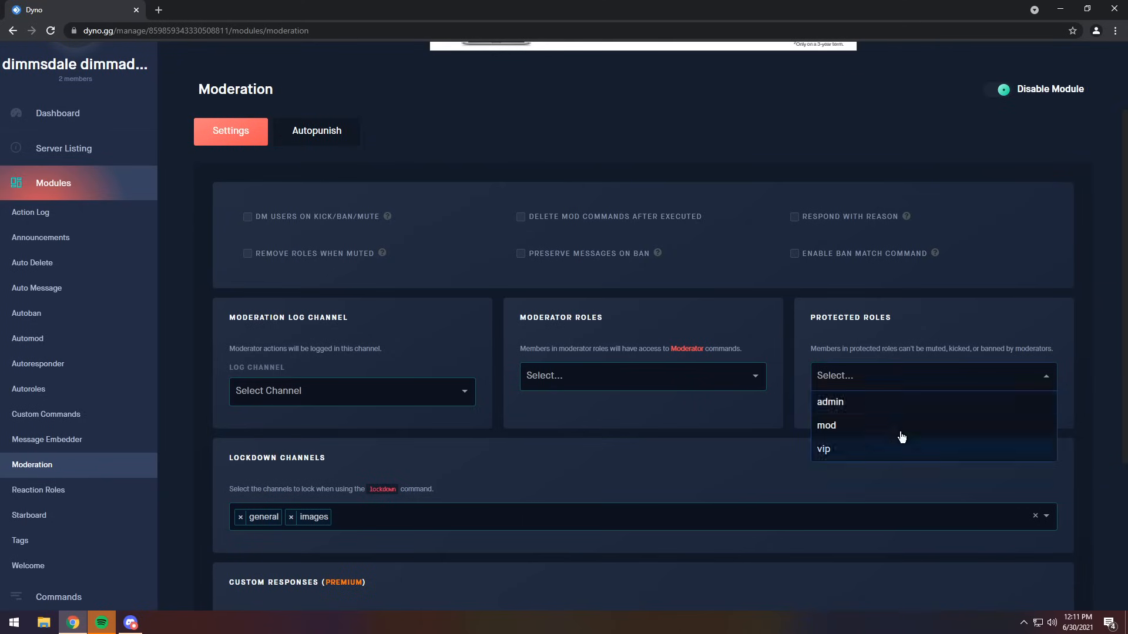
left_click(842, 457)
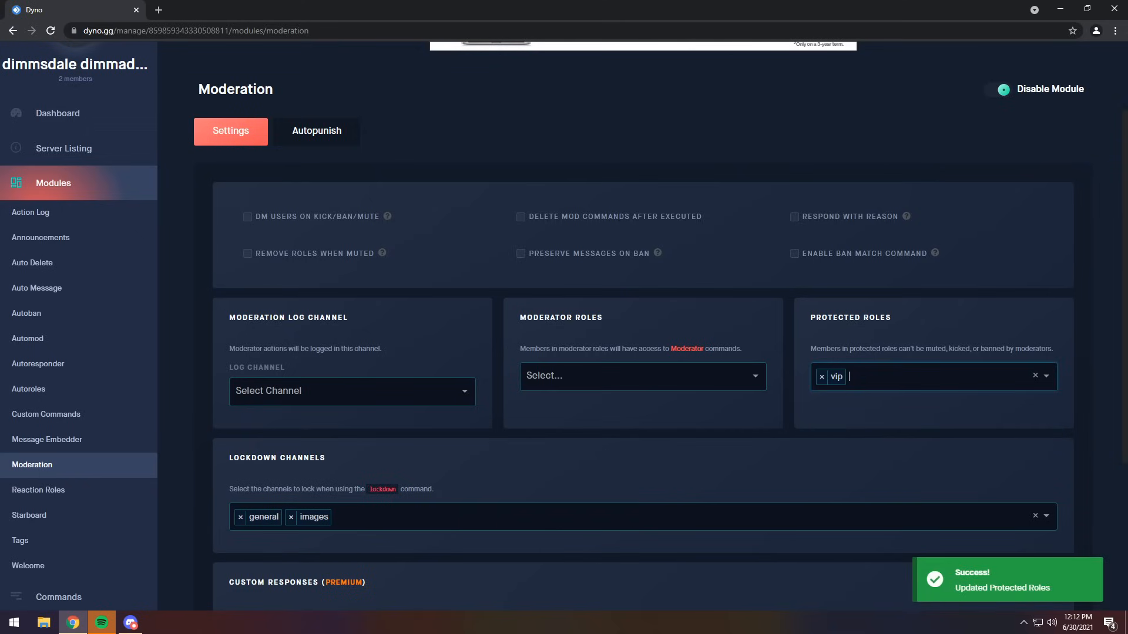
left_click(821, 376)
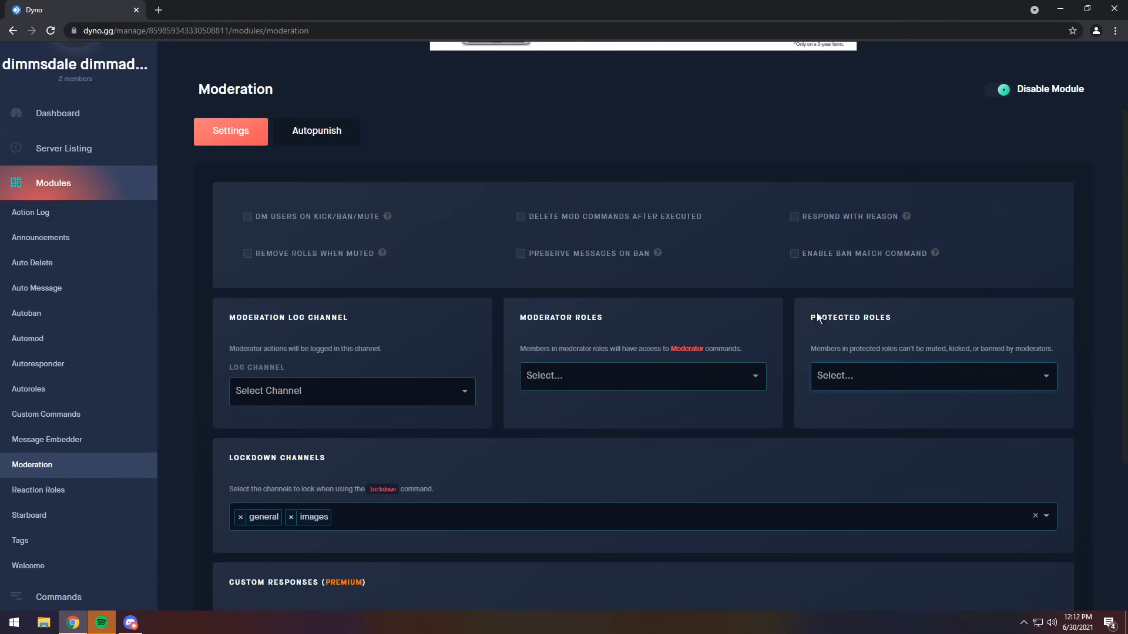
Step: Look through the Moderation module's Autopunish punishment options and return to the modules overview
left_click(252, 217)
left_click(312, 134)
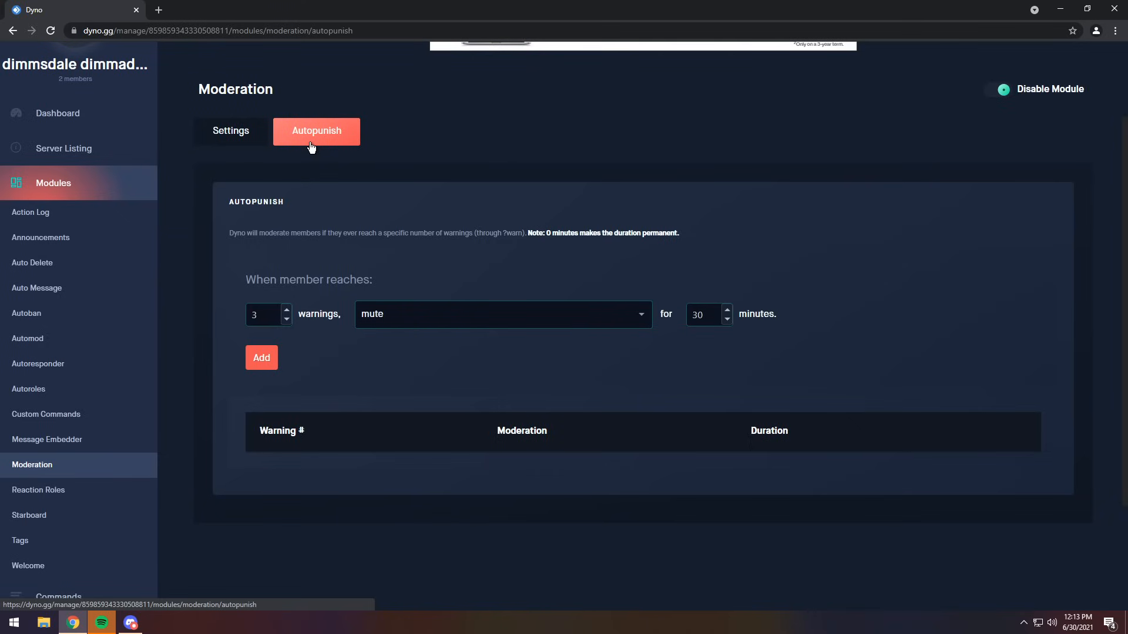
left_click(387, 315)
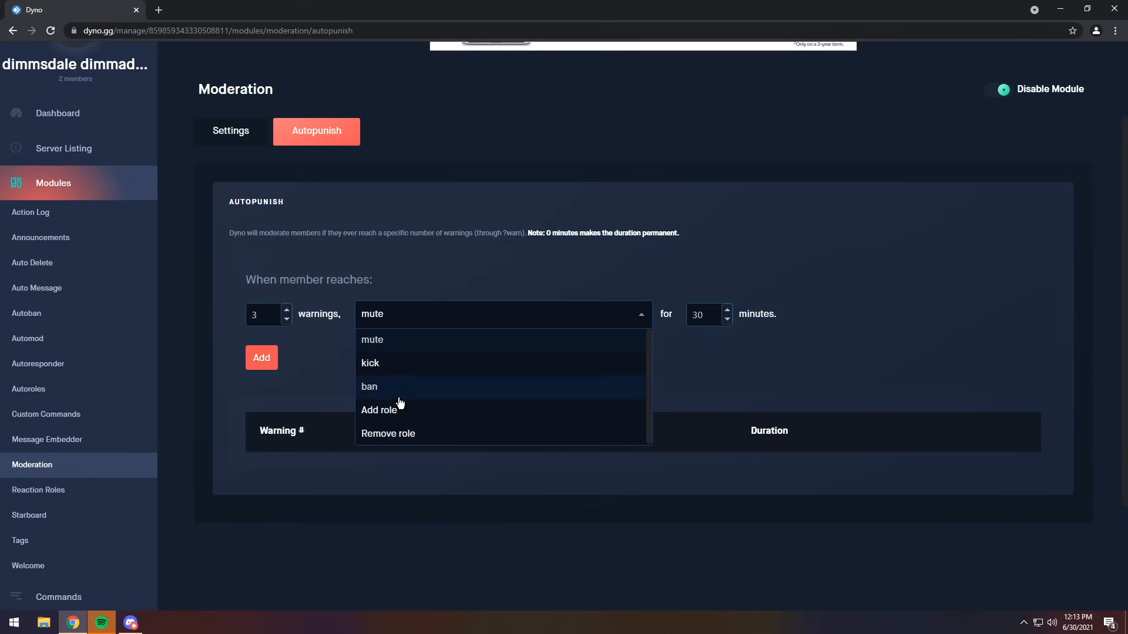
left_click(711, 353)
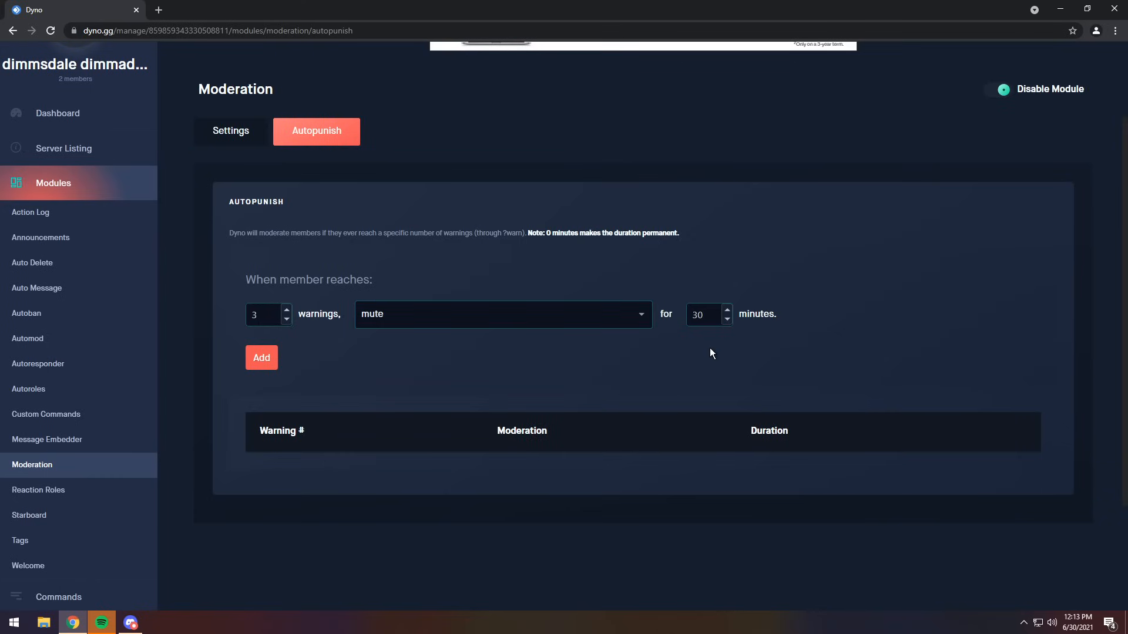
key("alt+Left")
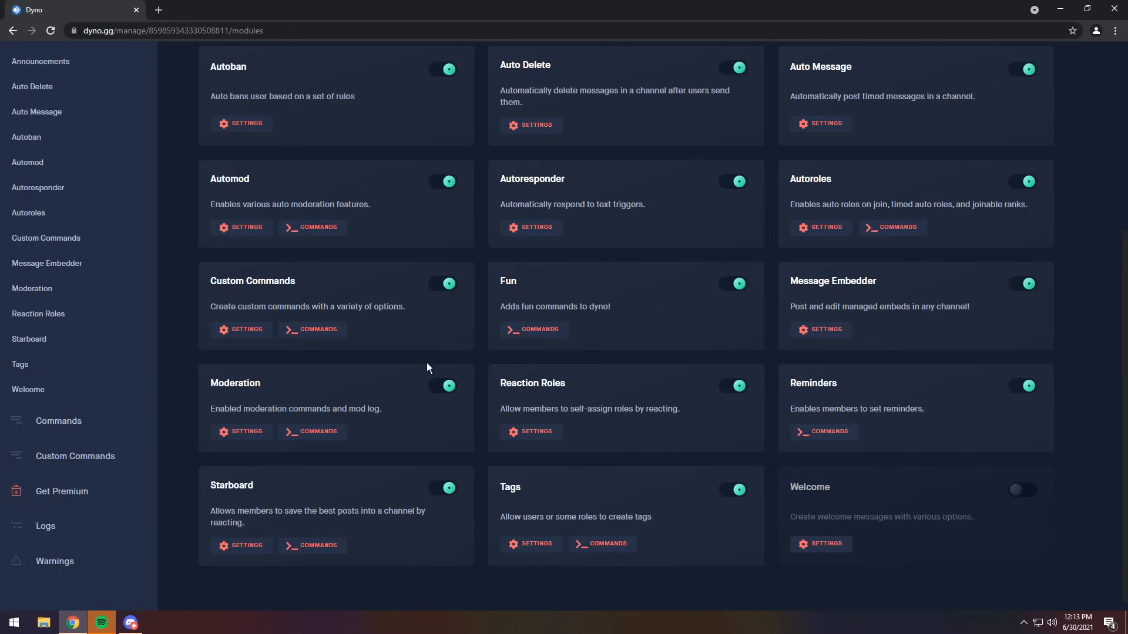
Step: Open the Reaction Roles settings, examine the get-roles and announcements channels of the No Text To Speech server in Discord, and return to Dyno
left_click(532, 432)
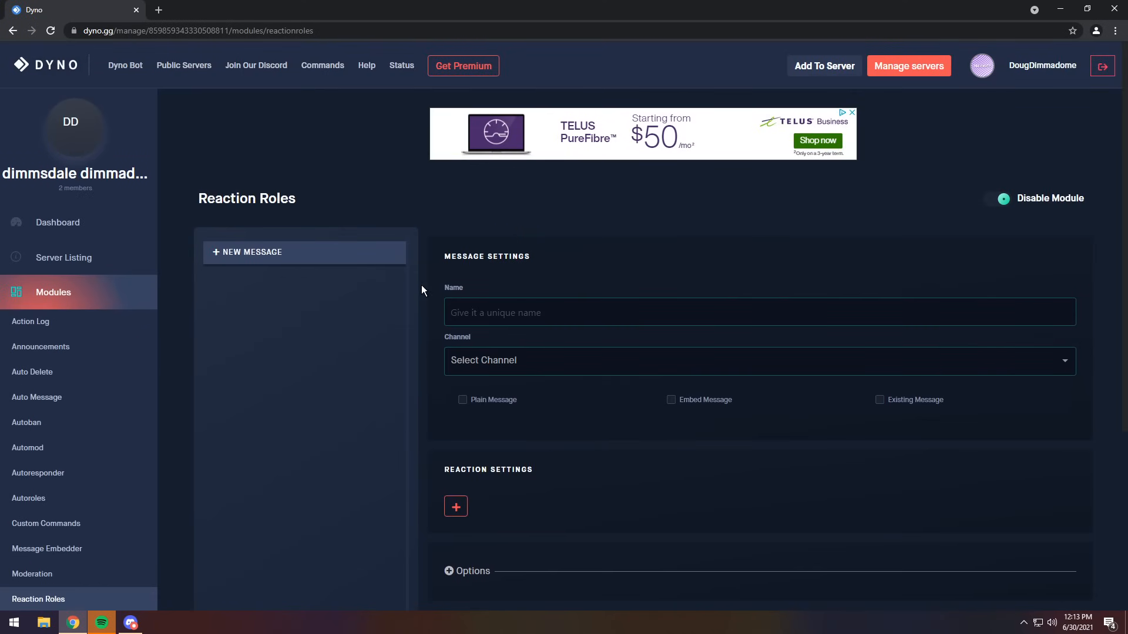
left_click(130, 623)
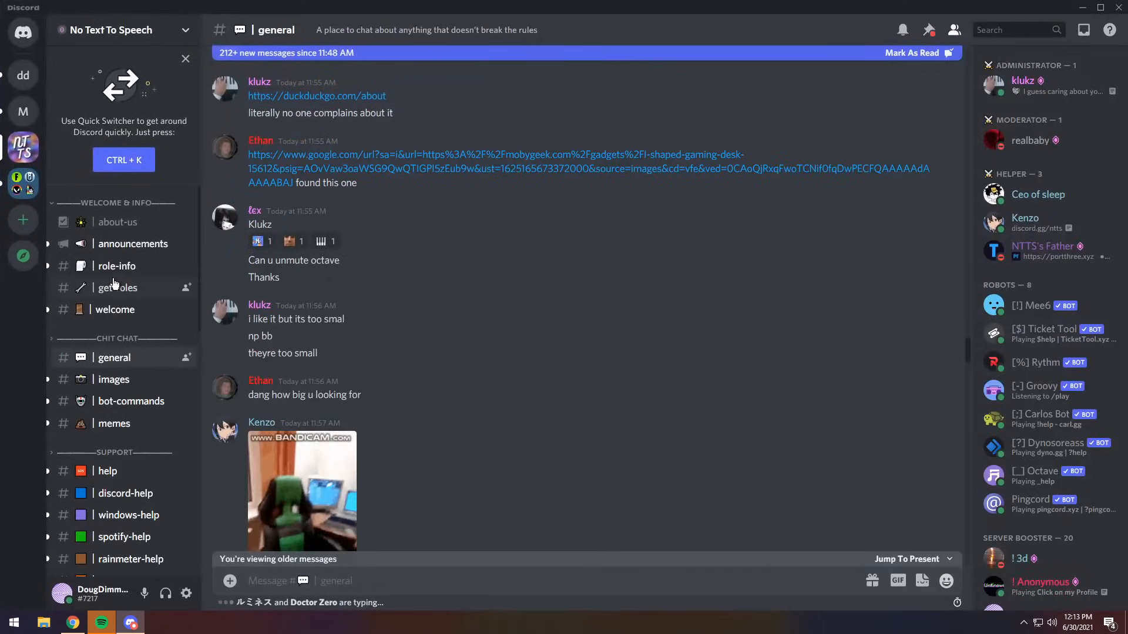
left_click(115, 287)
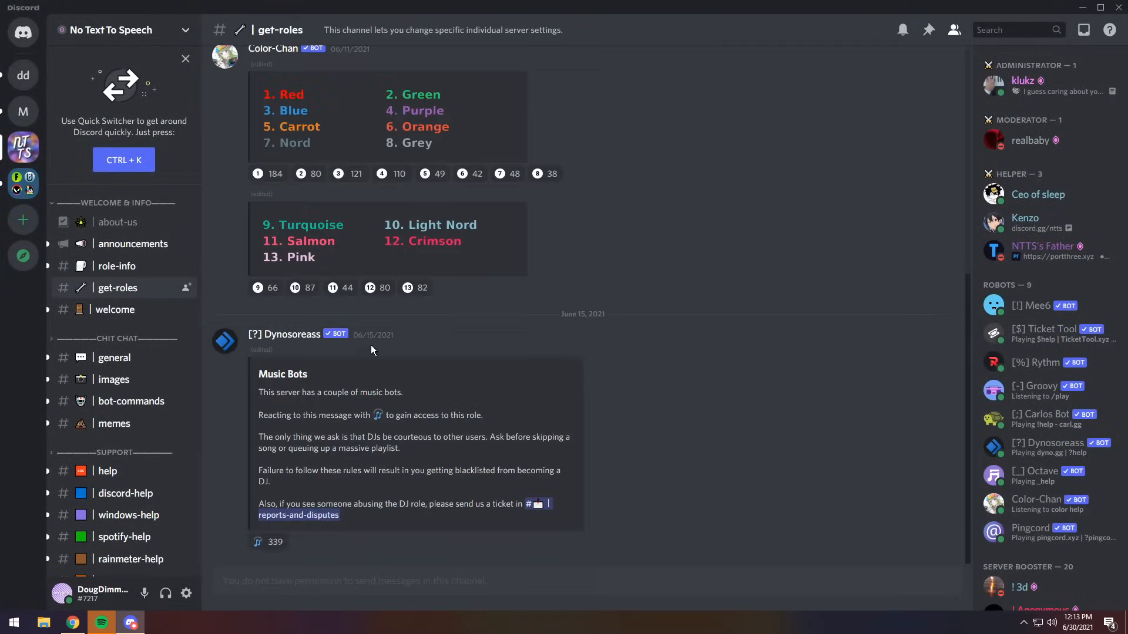
scroll(429, 385, "up", 6)
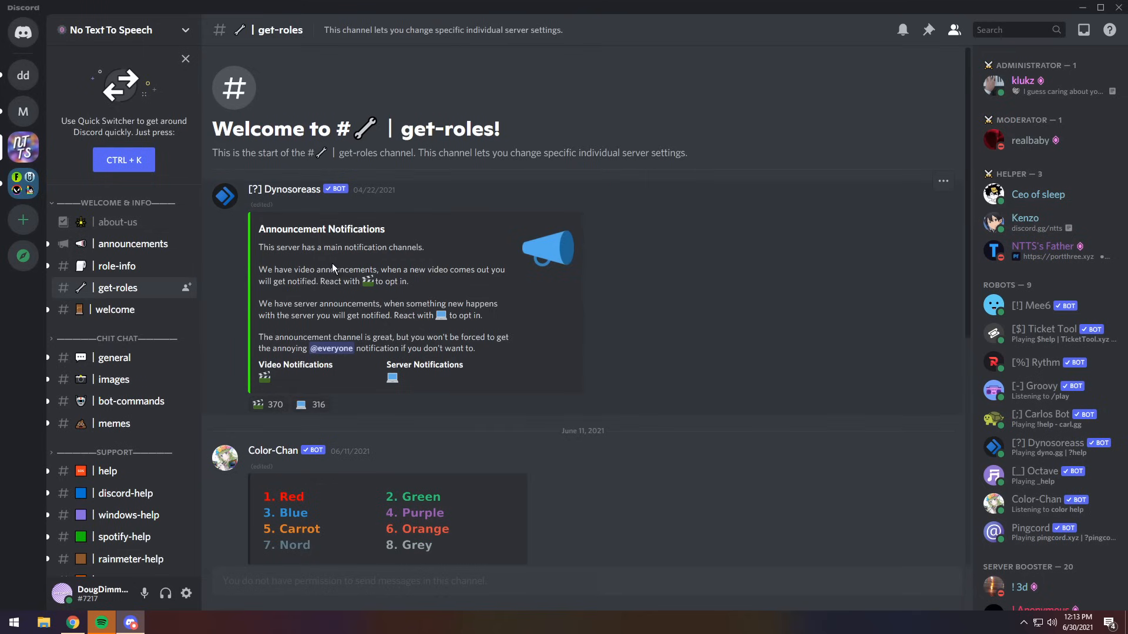
left_click(135, 244)
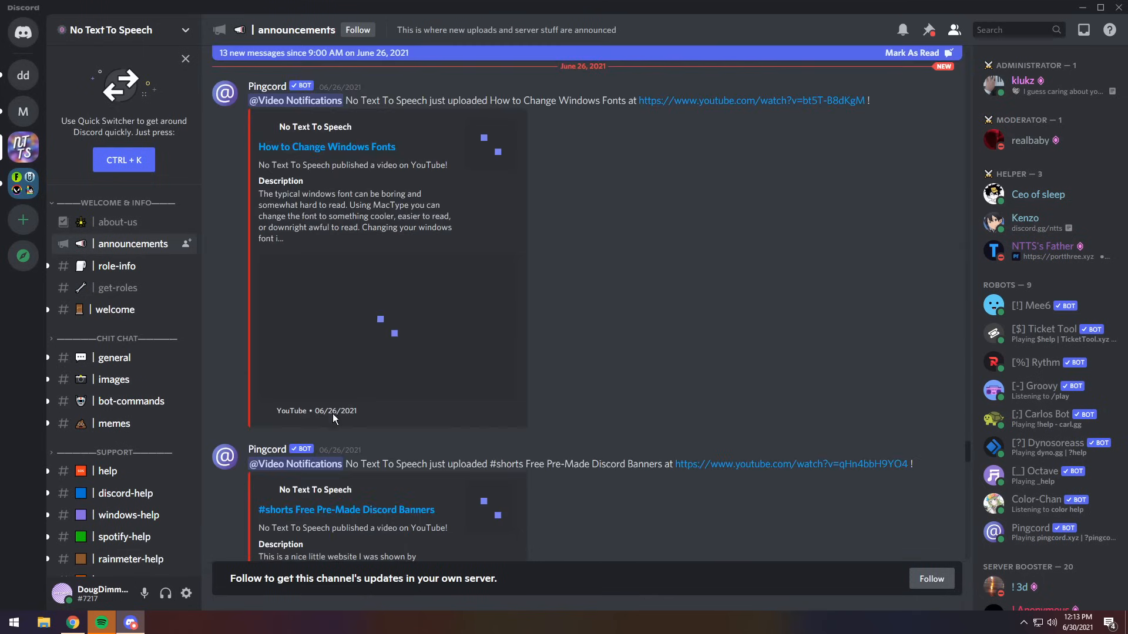
left_click(1082, 8)
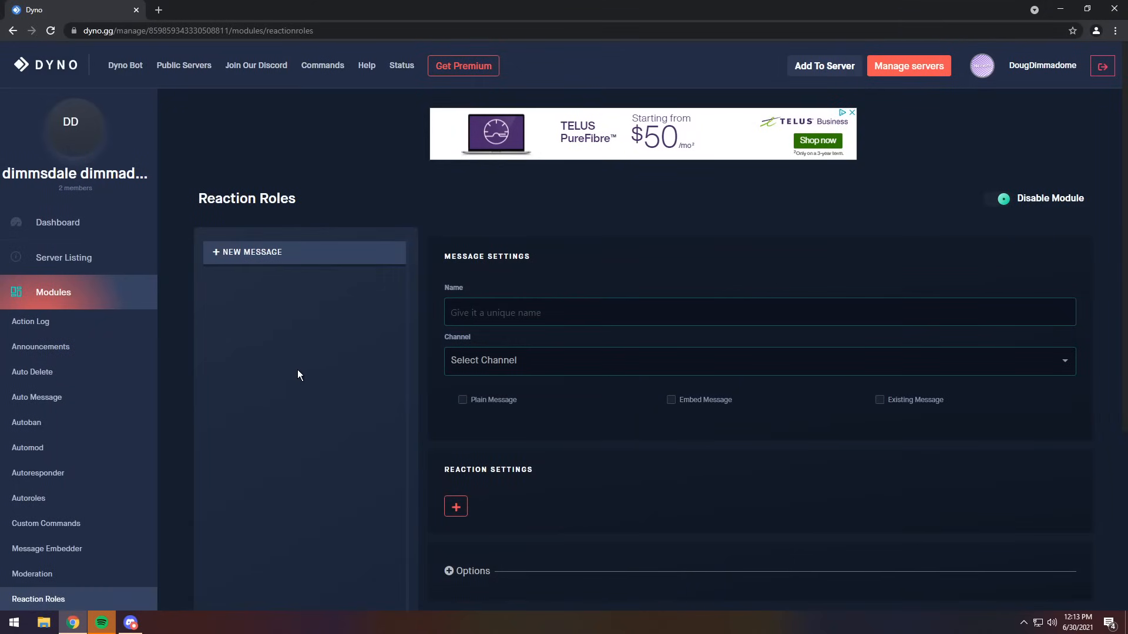
Step: Disable the Reminders and Starboard modules in the modules overview
scroll(17, 395, "down", 1)
left_click(55, 242)
scroll(548, 364, "down", 4)
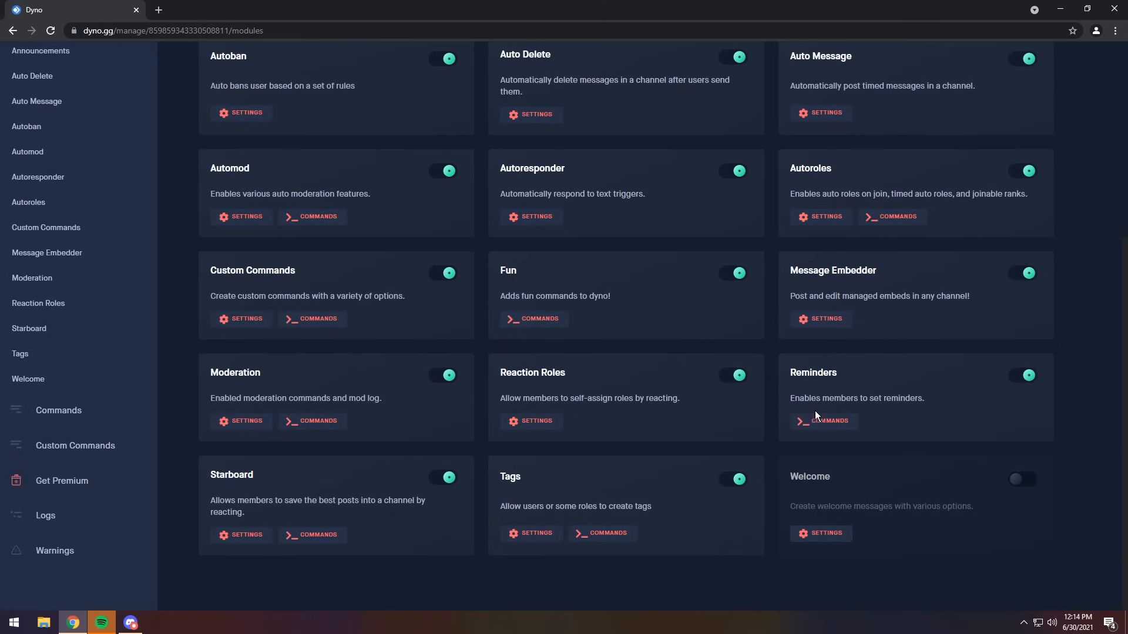
left_click(1023, 377)
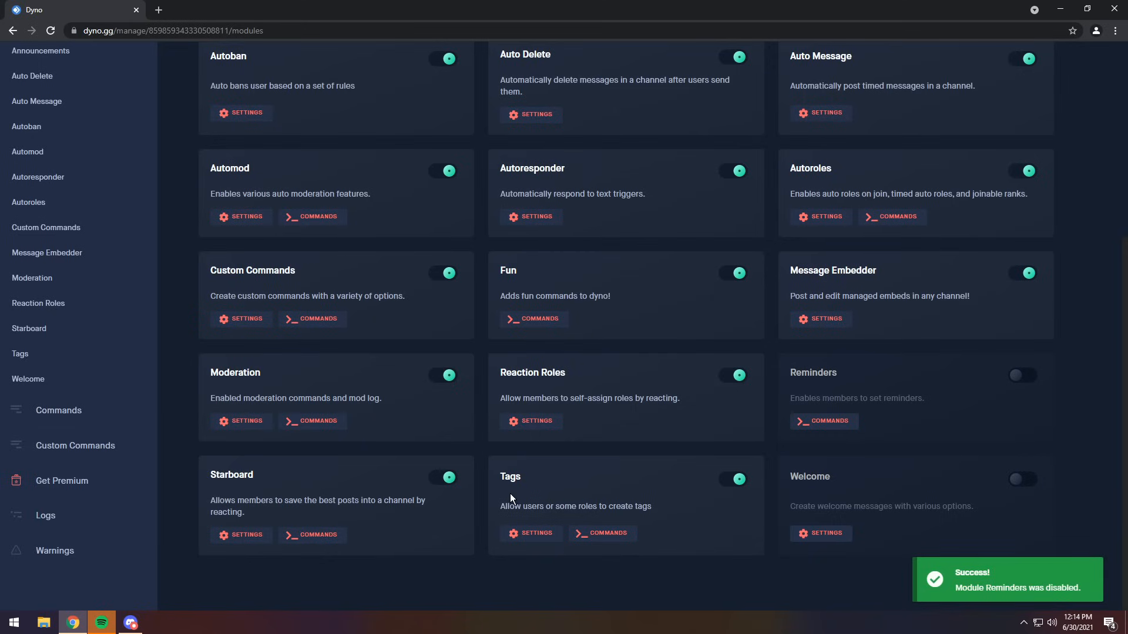
left_click(450, 479)
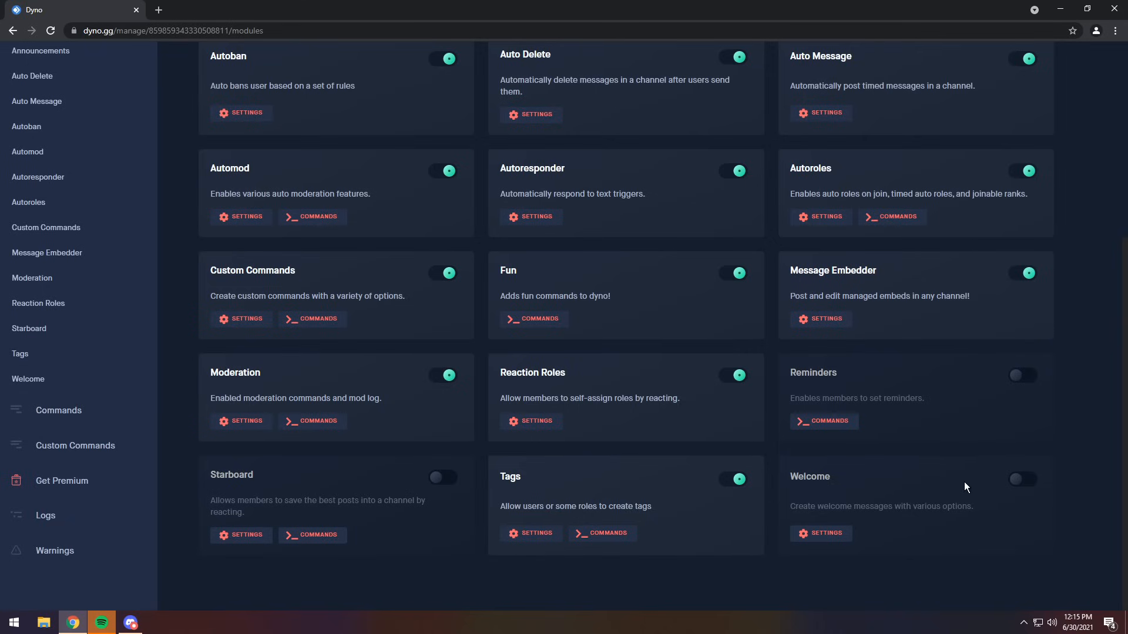
scroll(964, 482, "up", 5)
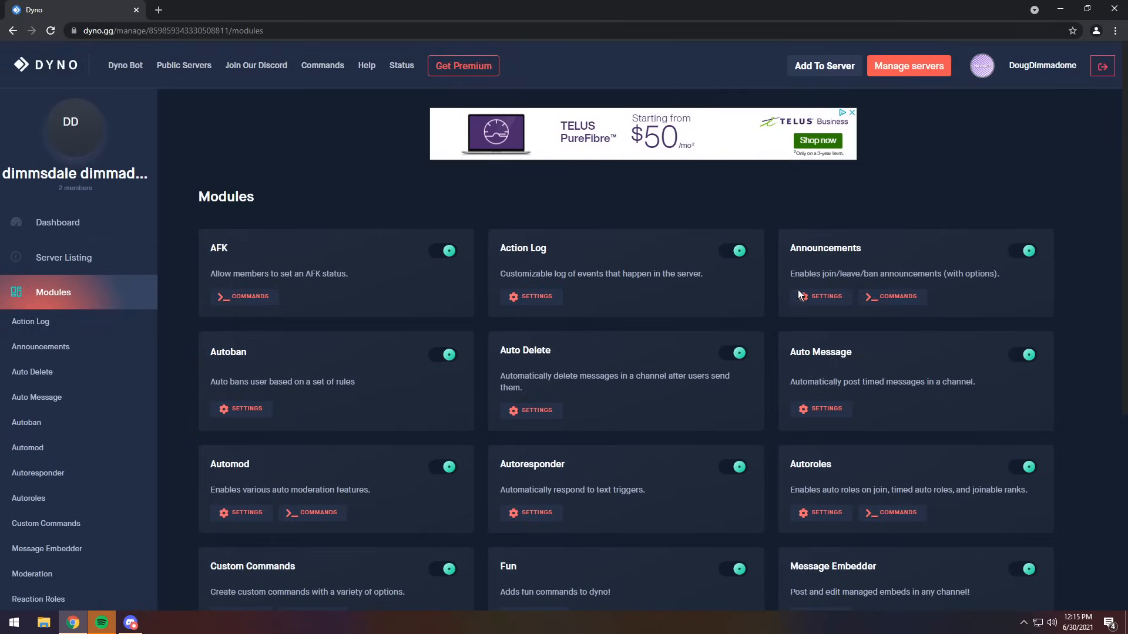
scroll(987, 458, "down", 5)
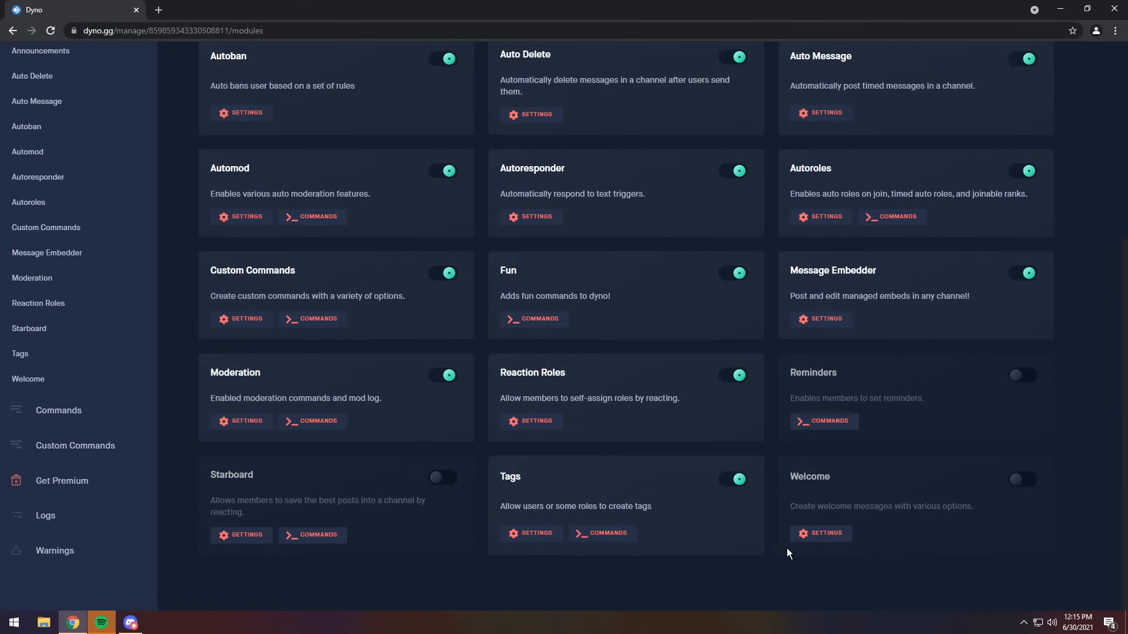
Step: Open the Manager commands and save admin and mod as their allowed roles
left_click(72, 403)
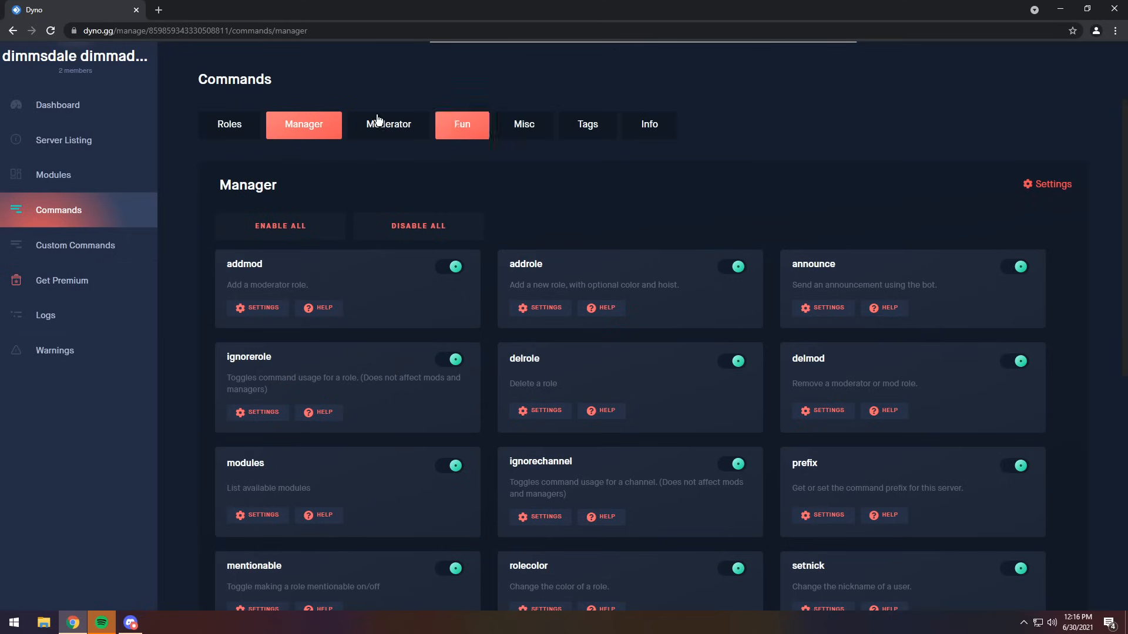
left_click(1053, 196)
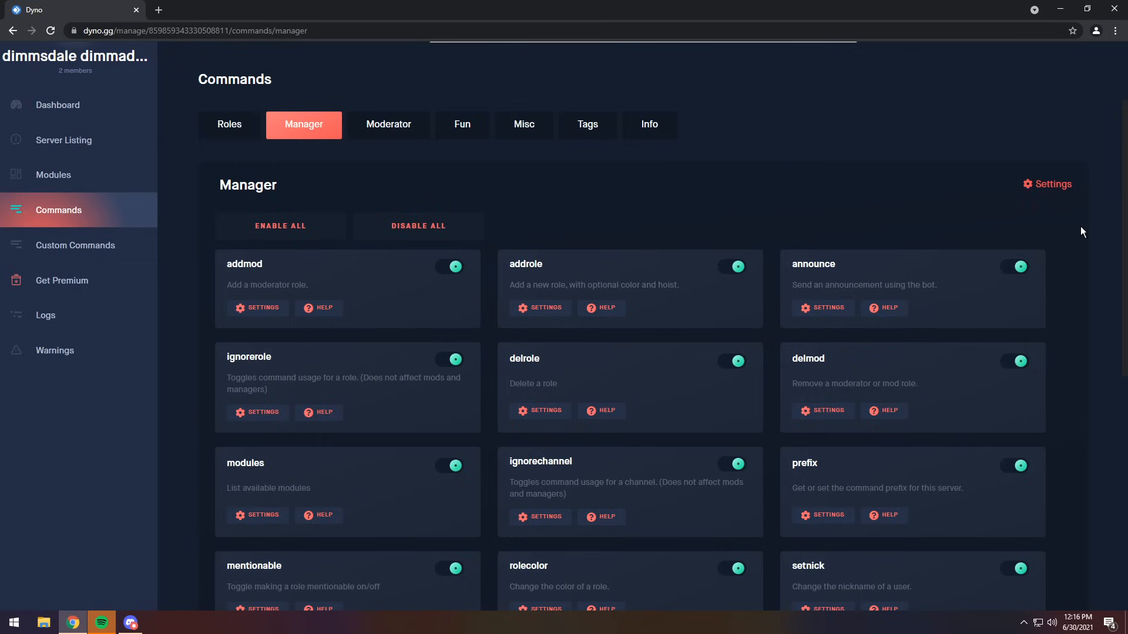
scroll(264, 294, "down", 8)
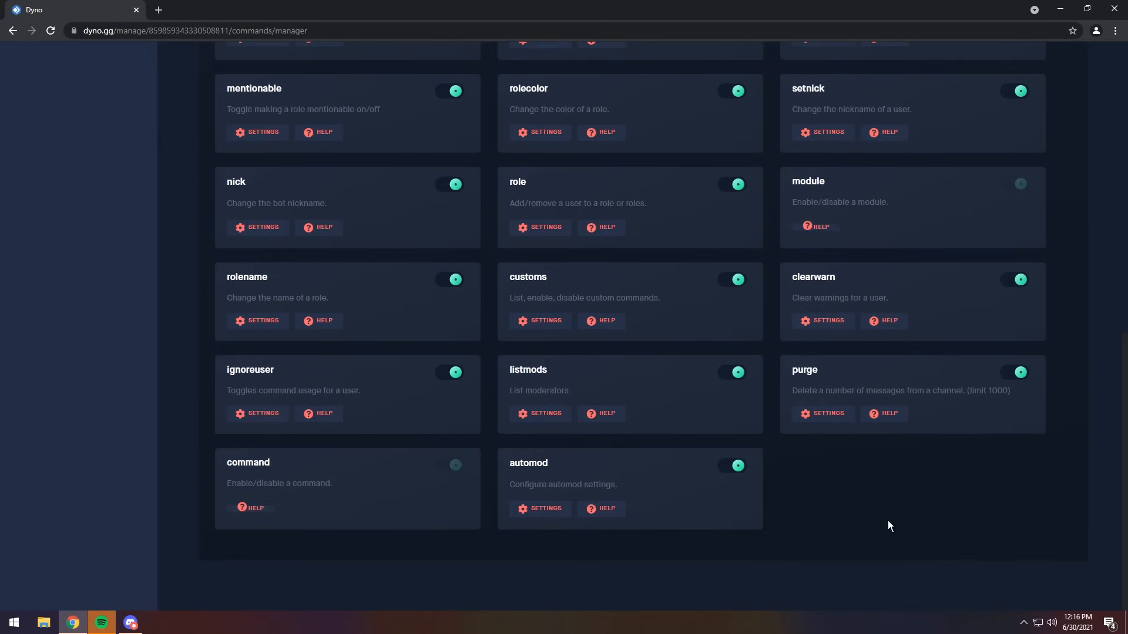
scroll(940, 411, "up", 10)
left_click(1042, 293)
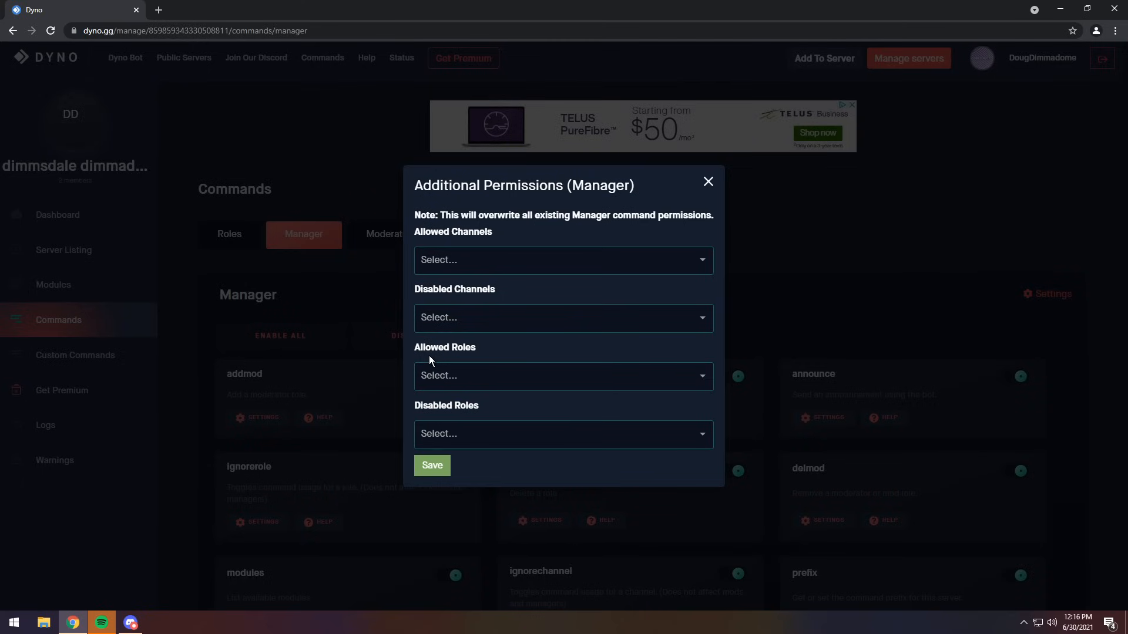
left_click(460, 379)
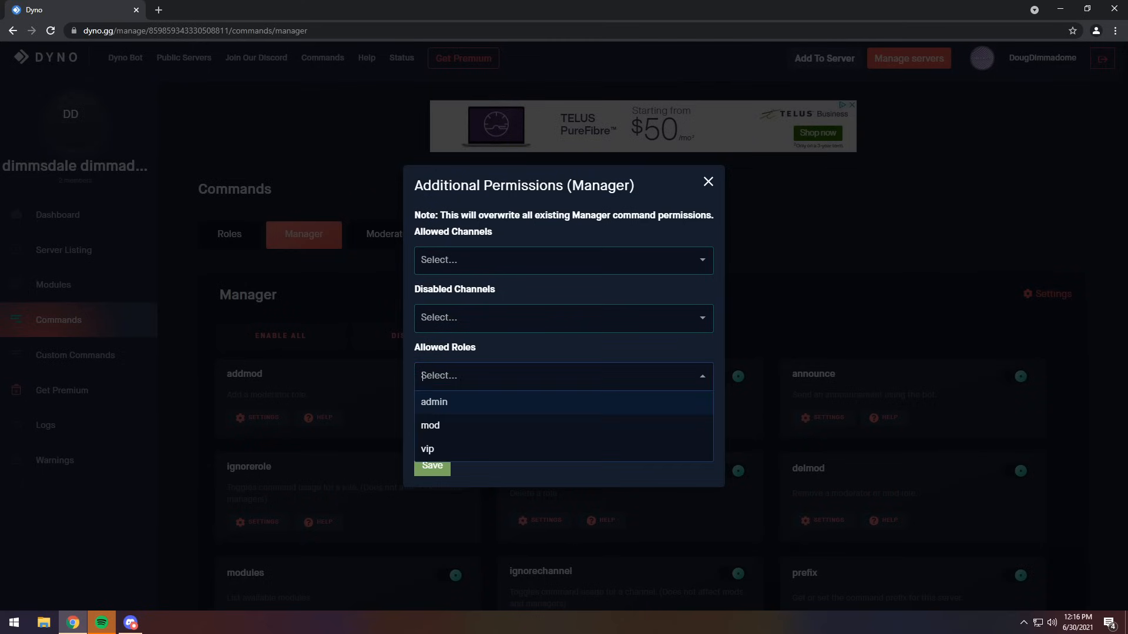
left_click(446, 402)
left_click(505, 378)
left_click(461, 402)
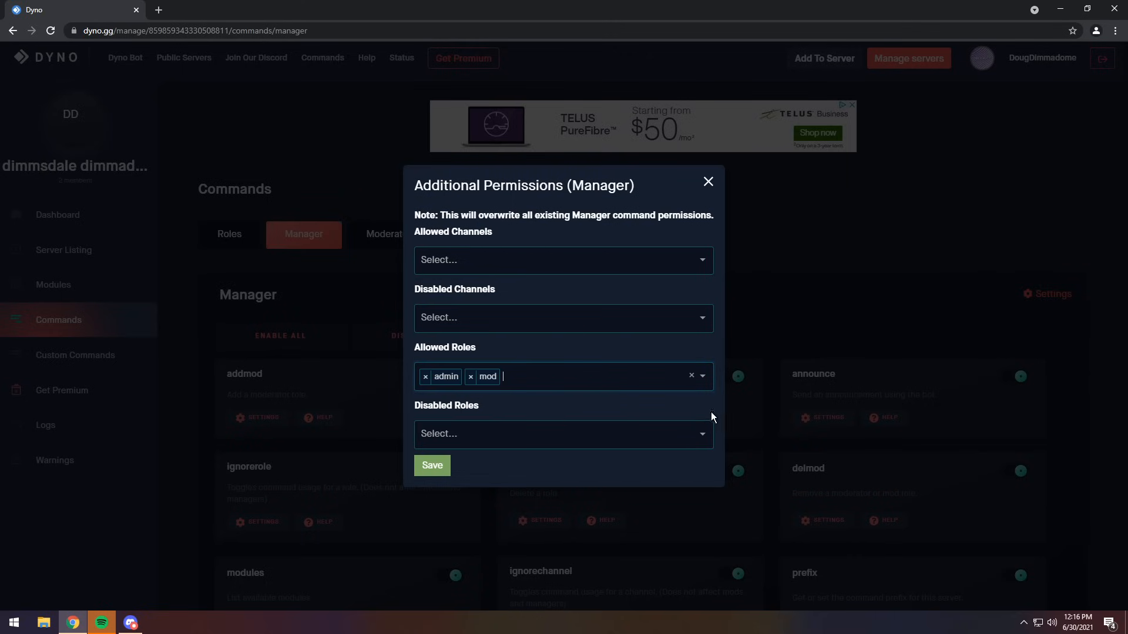
left_click(427, 465)
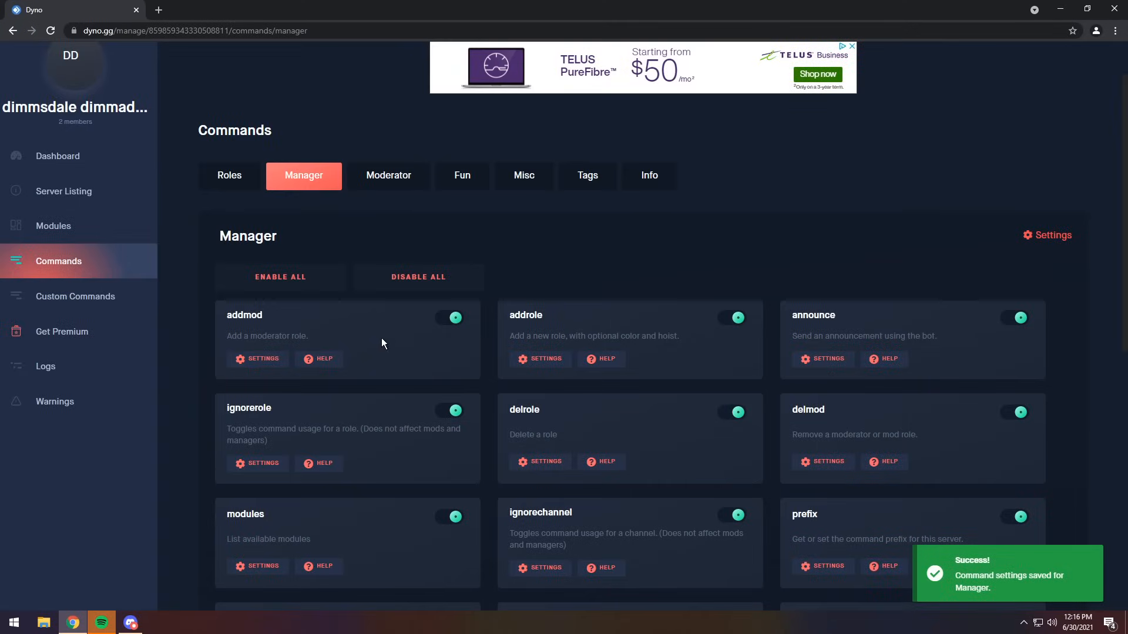
Step: Remove mod from the allowed roles of the Manager commands and save the permissions
scroll(382, 343, "down", 2)
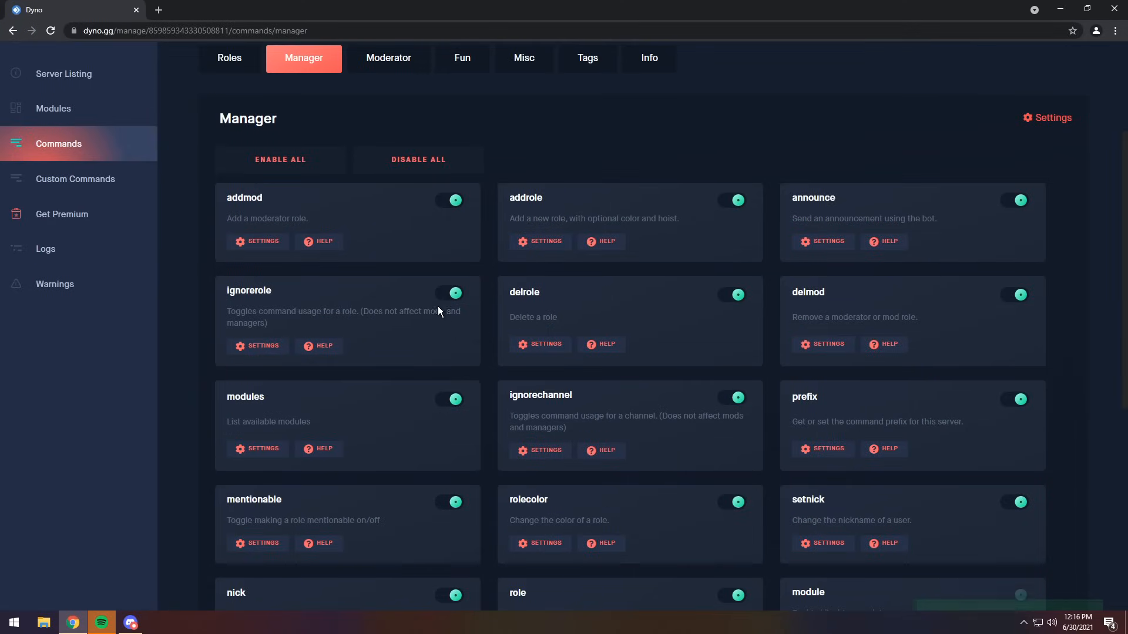
scroll(682, 254, "down", 3)
scroll(715, 353, "down", 4)
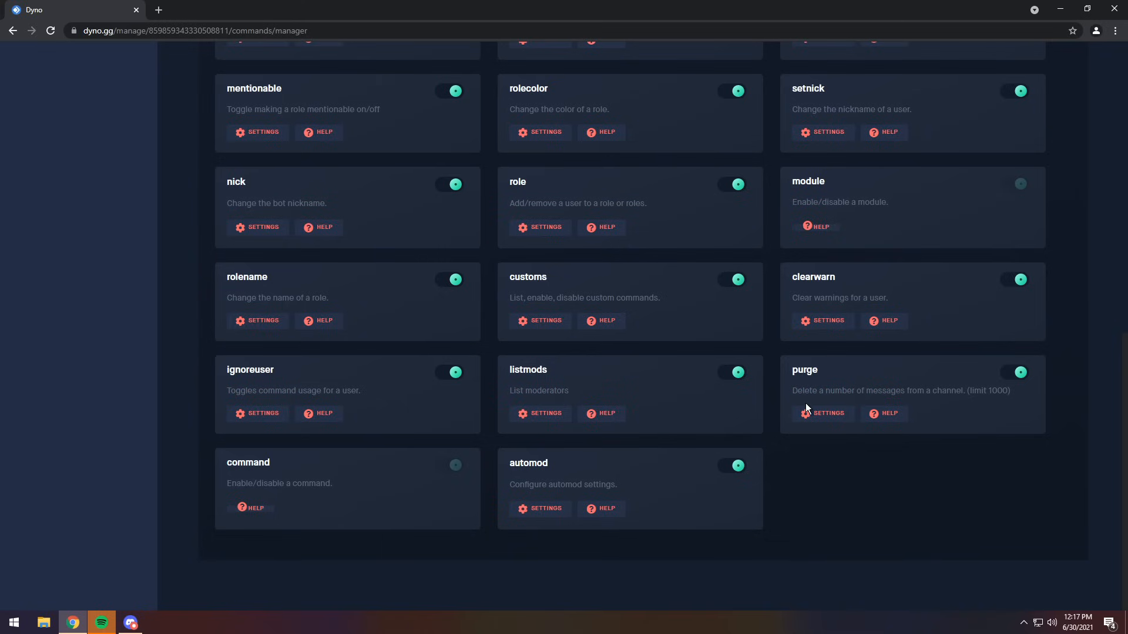
scroll(819, 410, "up", 5)
scroll(899, 397, "up", 5)
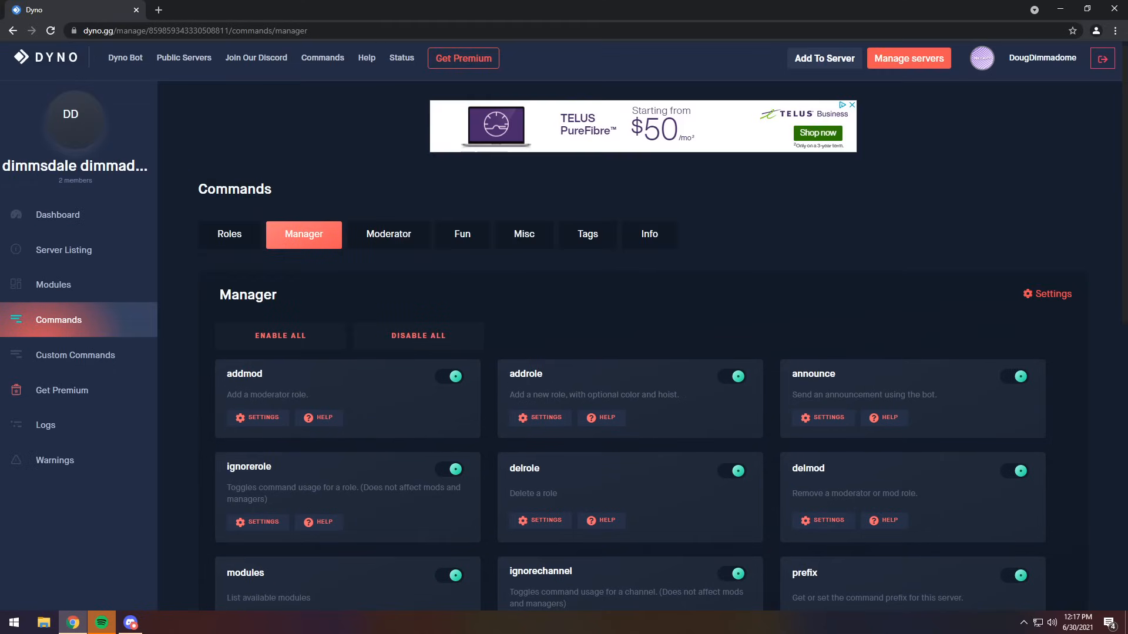
left_click(1048, 293)
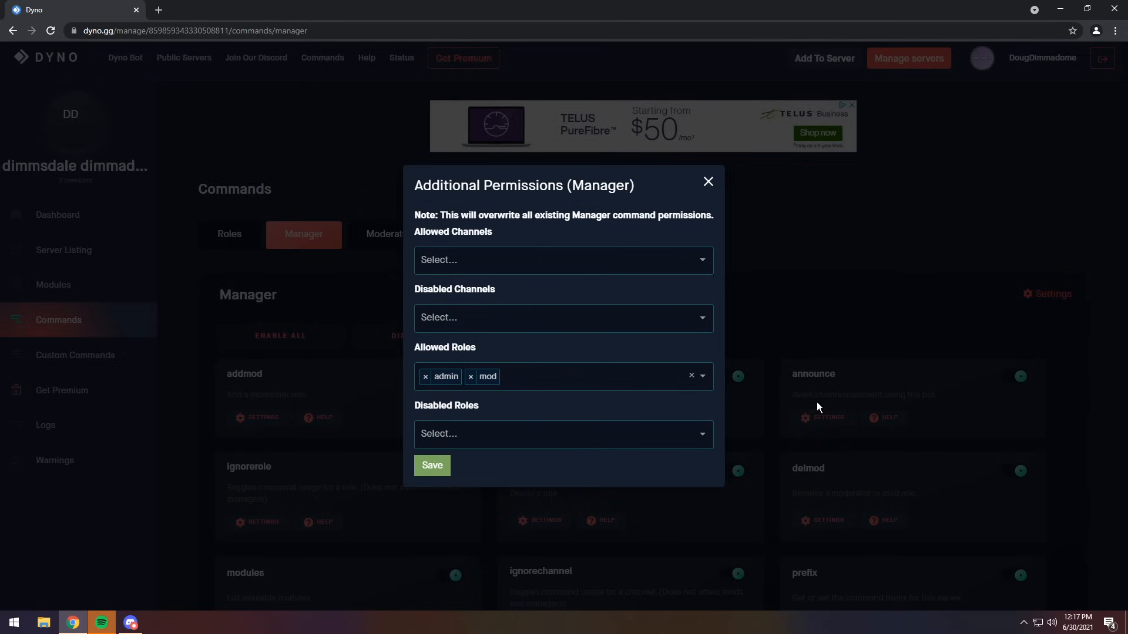
left_click(471, 377)
left_click(430, 475)
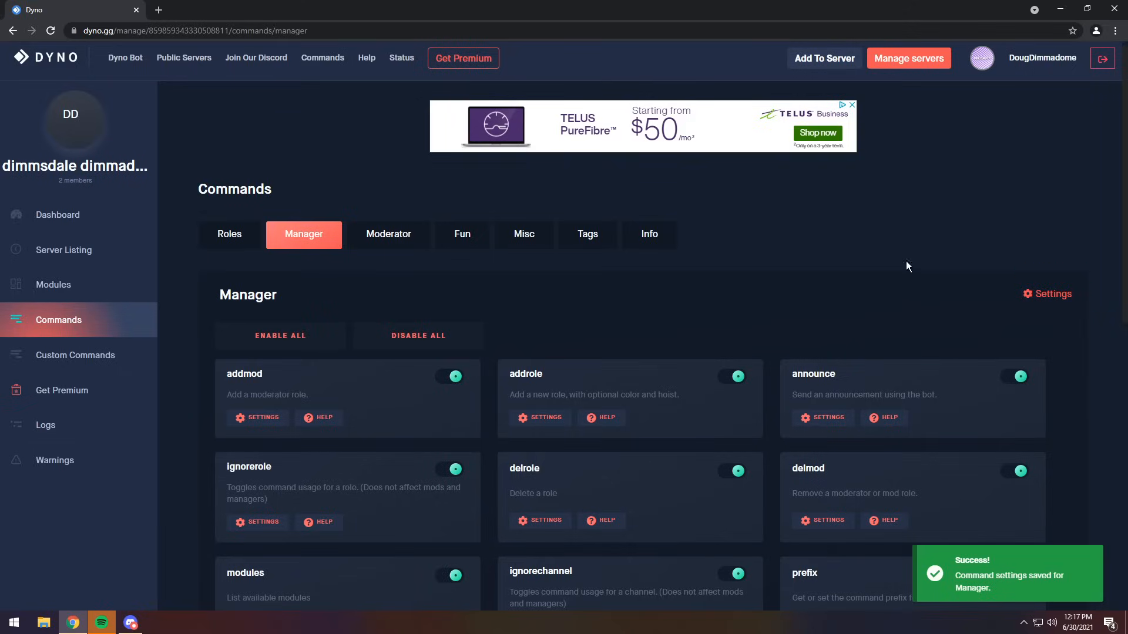
Step: Add mod to the allowed roles of the purge command, save the permissions and close them
scroll(378, 358, "down", 9)
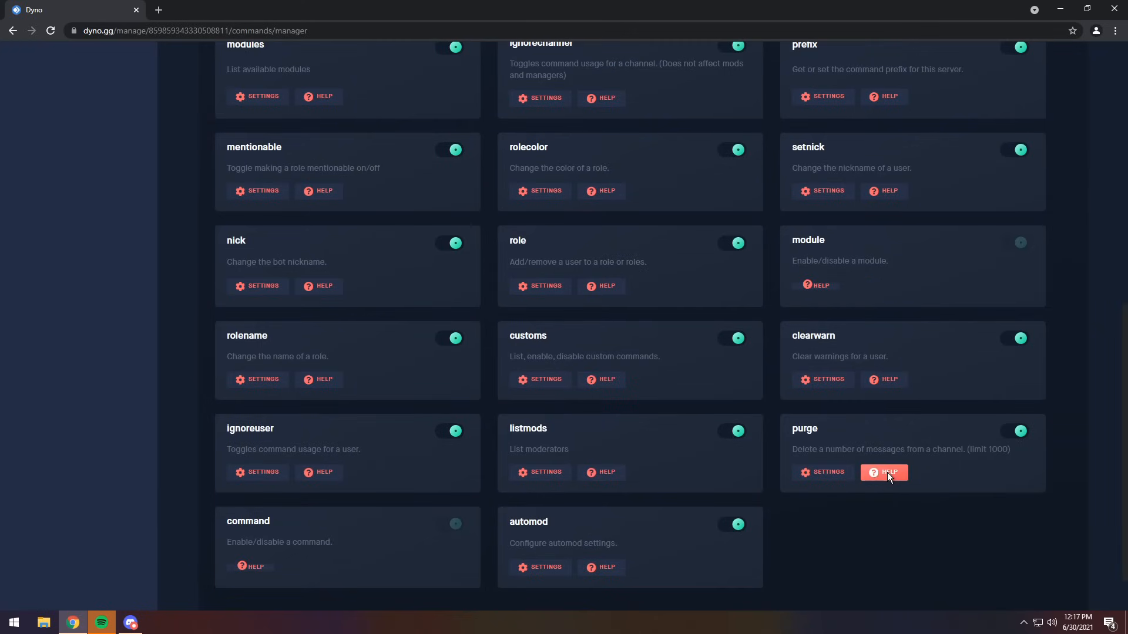
left_click(820, 477)
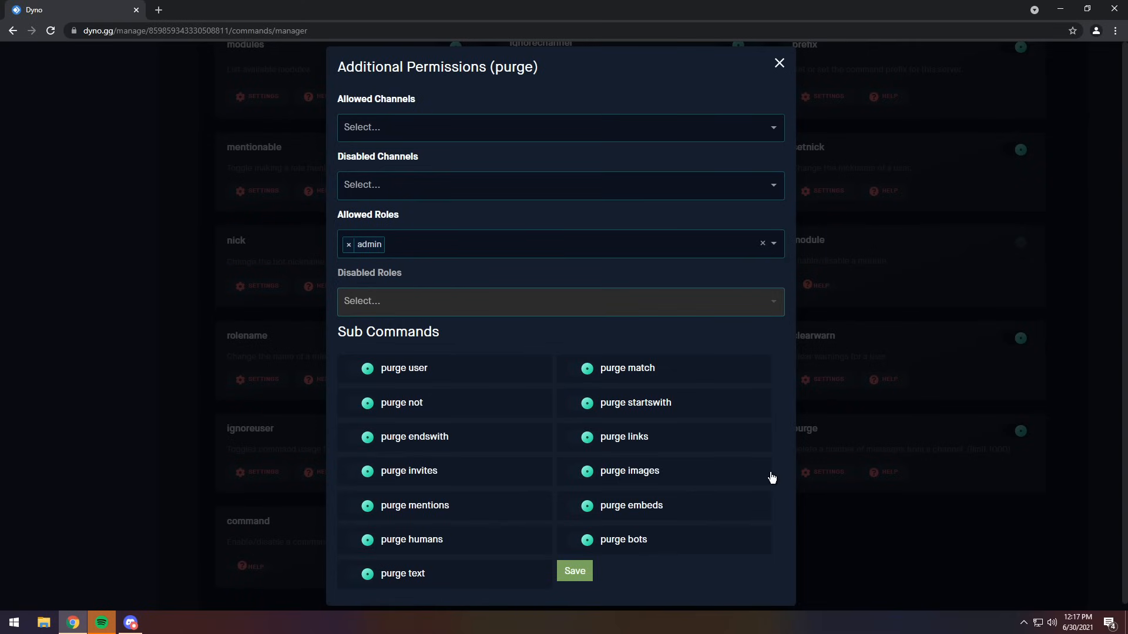
left_click(432, 242)
left_click(371, 269)
left_click(573, 573)
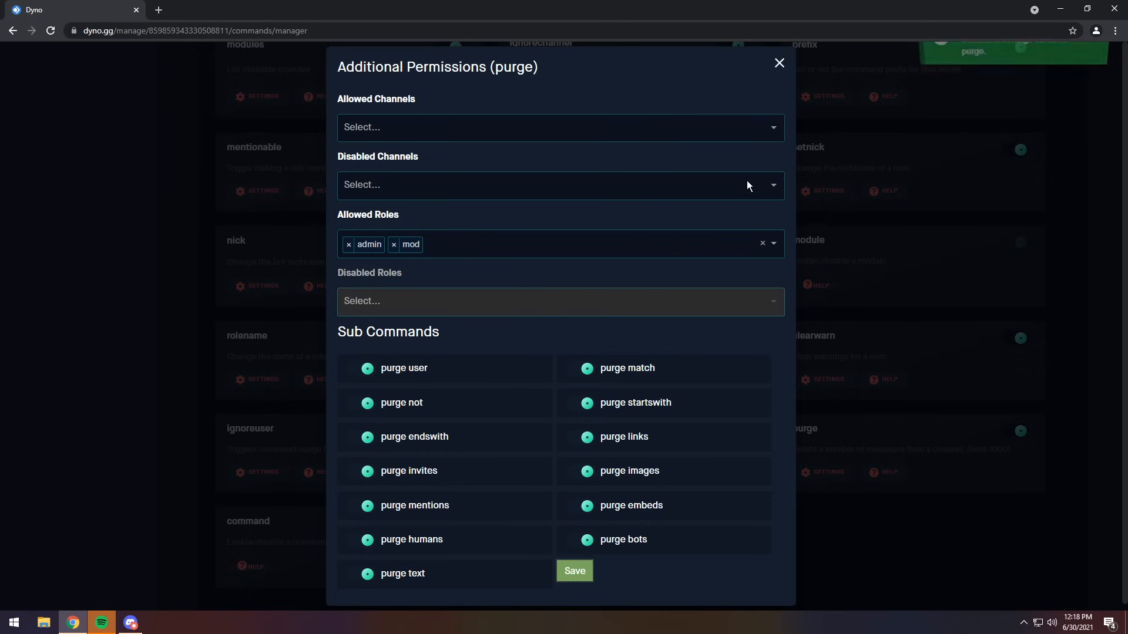
left_click(778, 65)
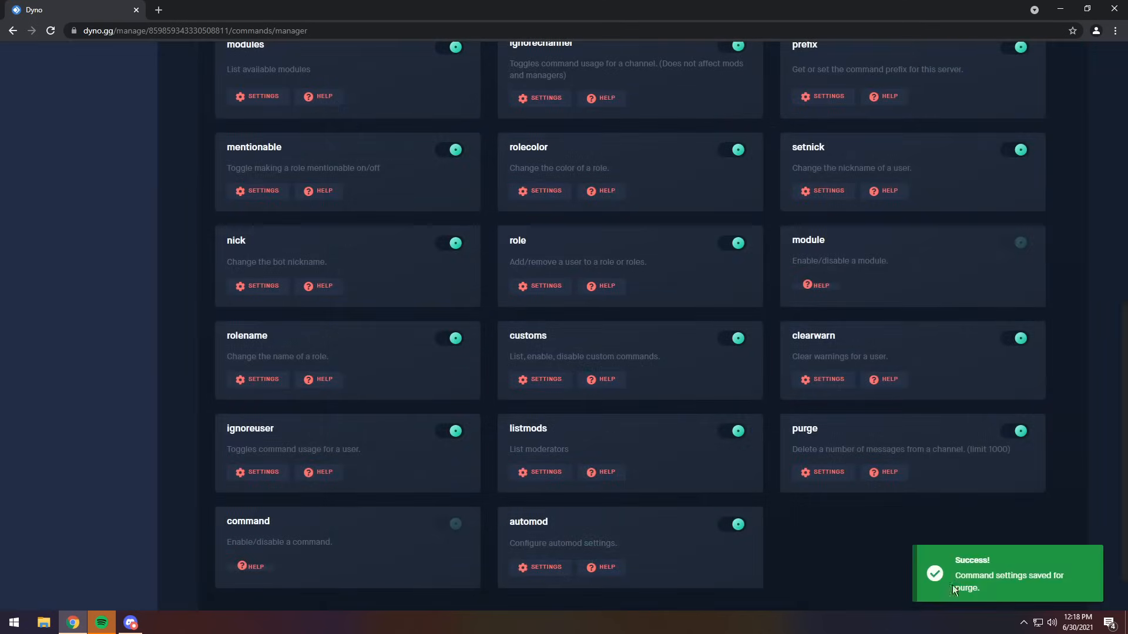
Step: View the available commands in the Moderator and Fun categories
scroll(659, 333, "up", 1)
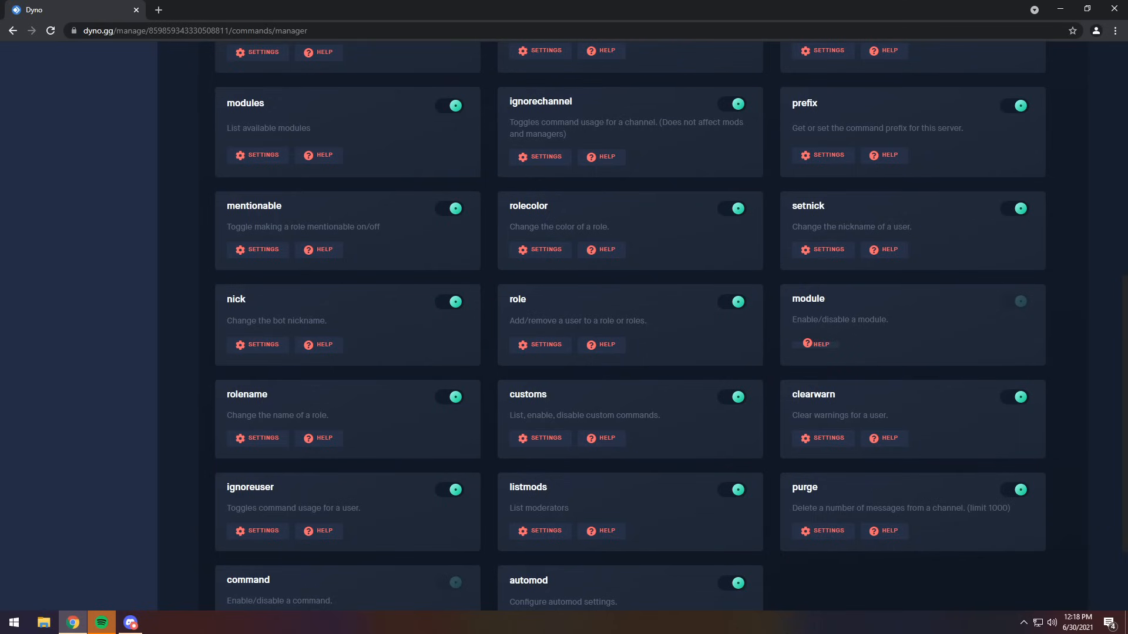
scroll(961, 248, "up", 5)
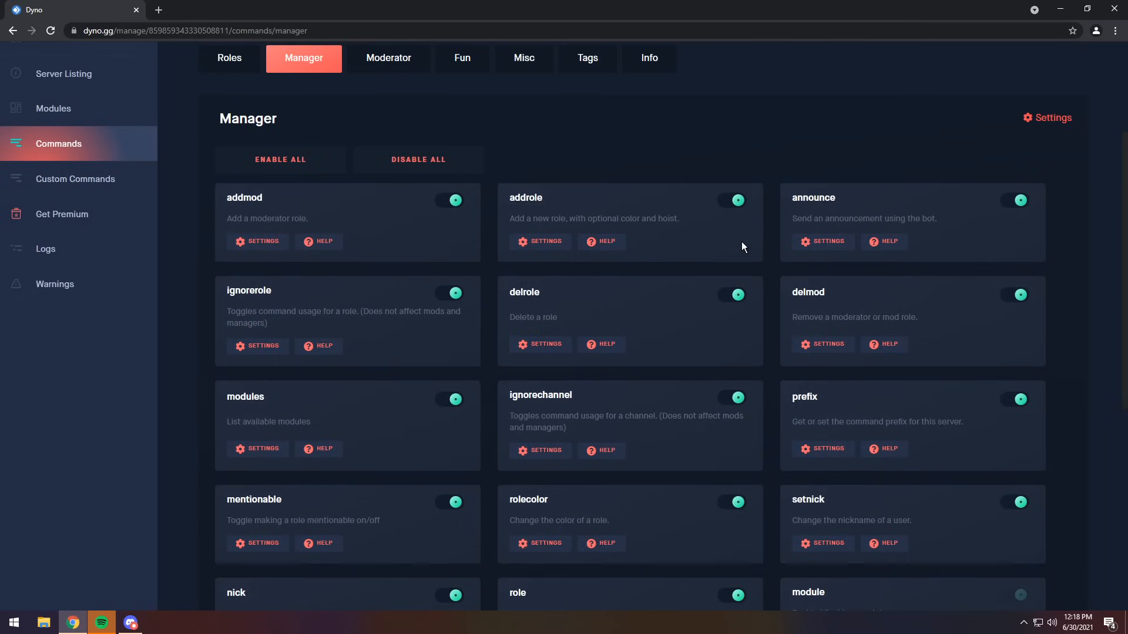
scroll(741, 246, "up", 3)
left_click(379, 235)
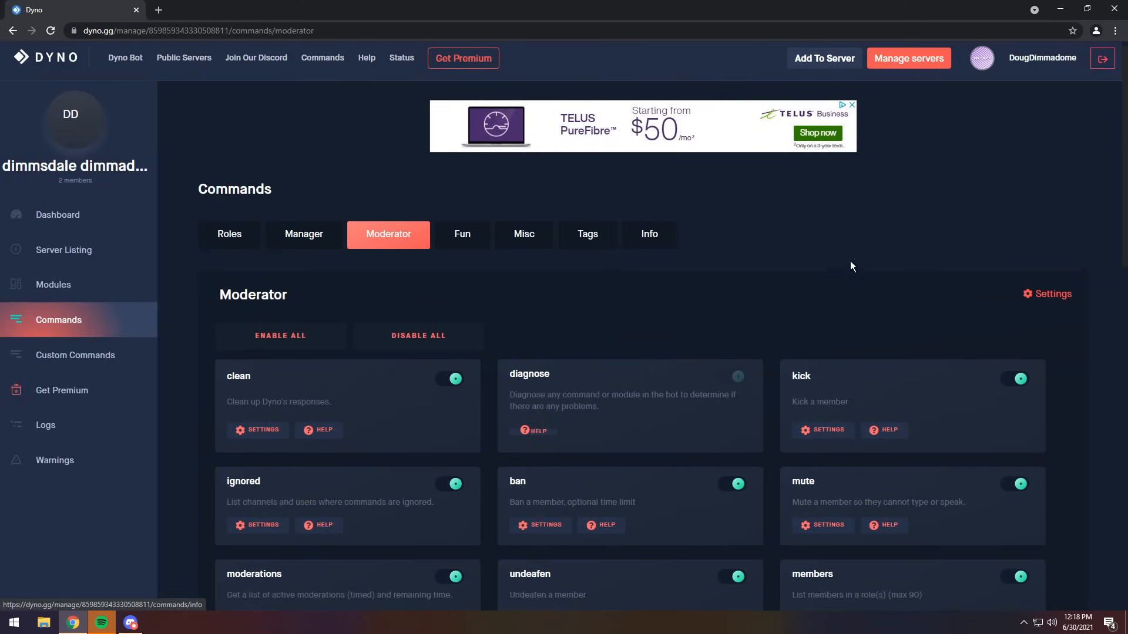
left_click(462, 235)
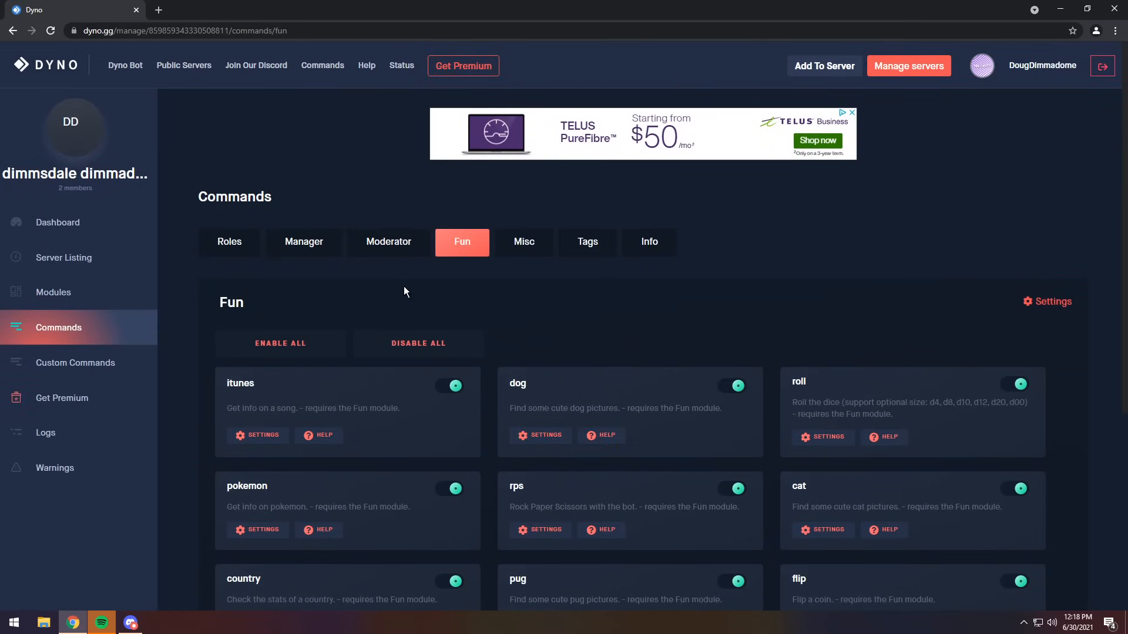
Step: View the Custom Commands module page and the server's dashboard action logs
left_click(79, 364)
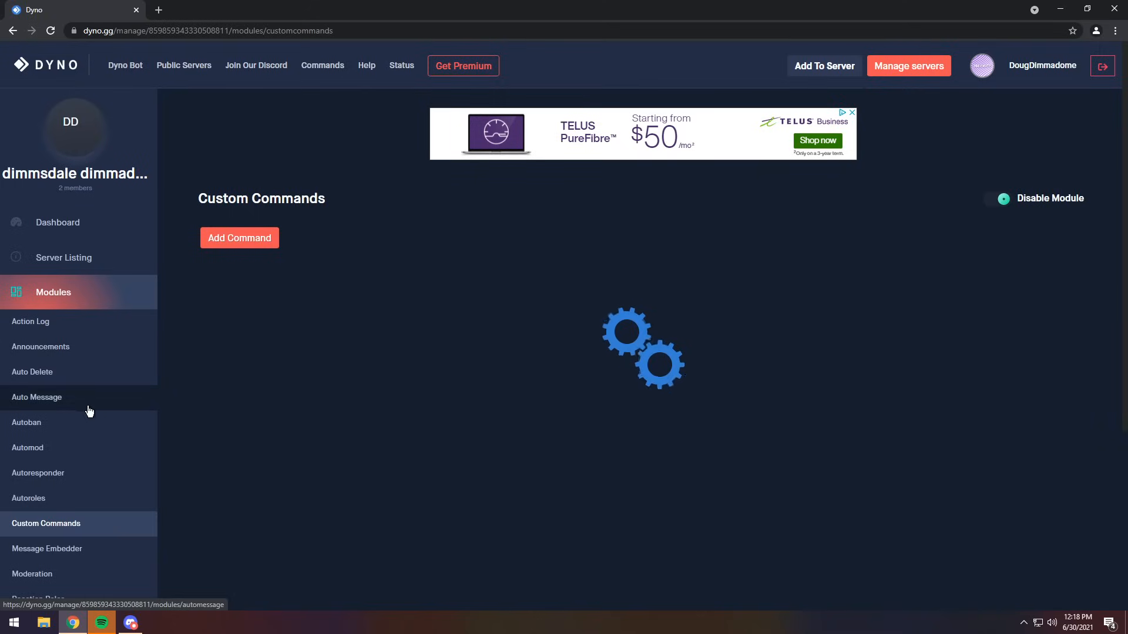
scroll(46, 398, "down", 4)
scroll(46, 399, "up", 5)
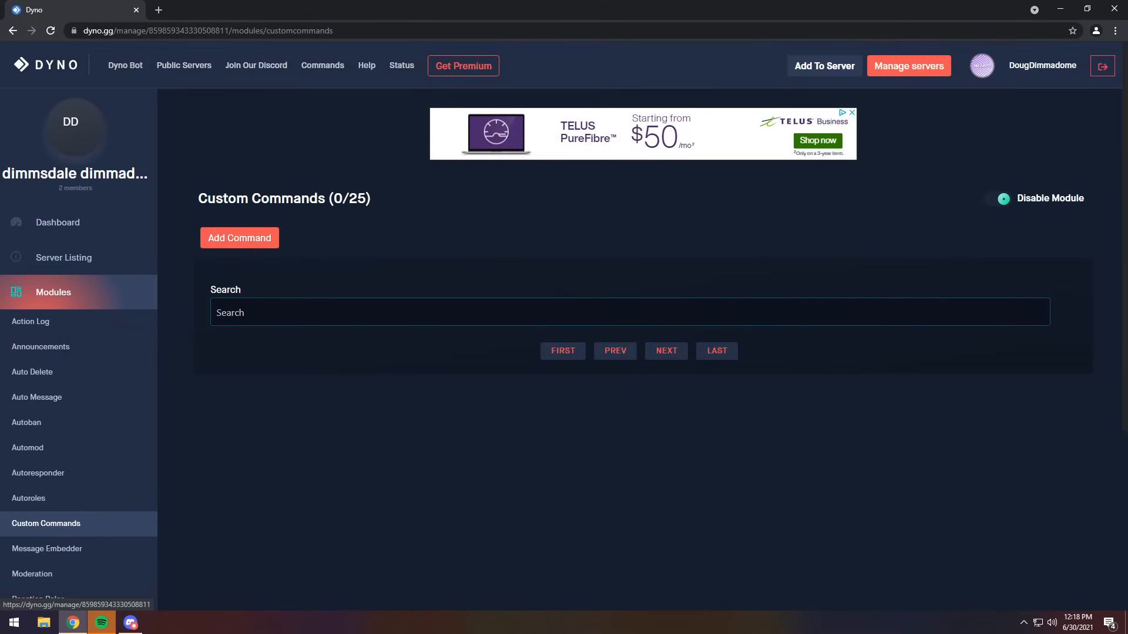
scroll(347, 394, "down", 3)
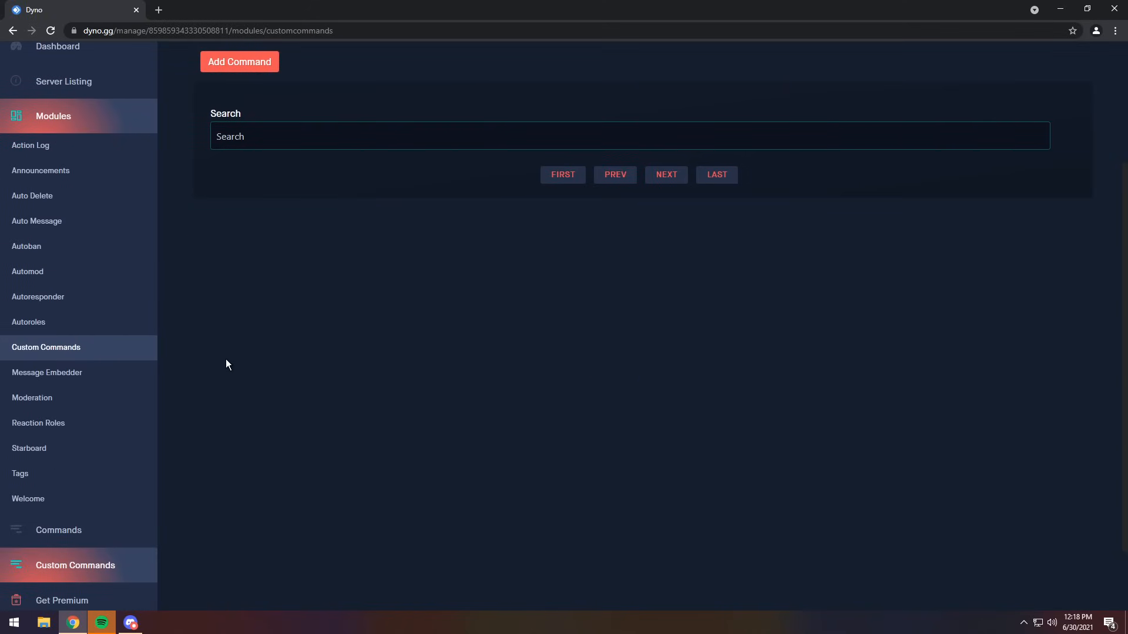
scroll(216, 366, "down", 1)
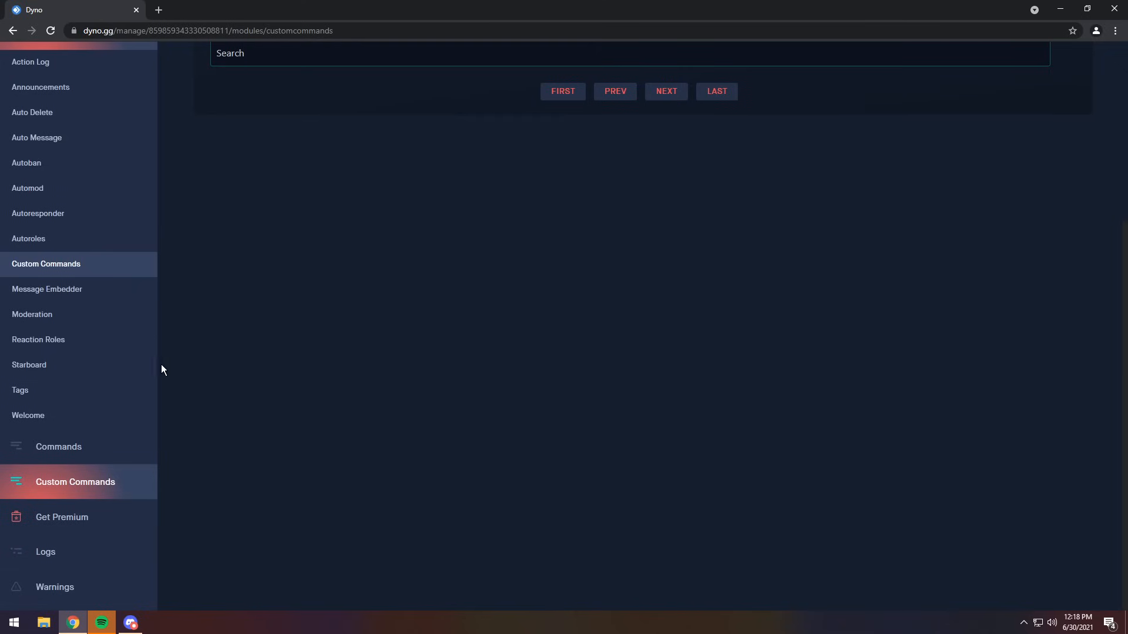
left_click(67, 551)
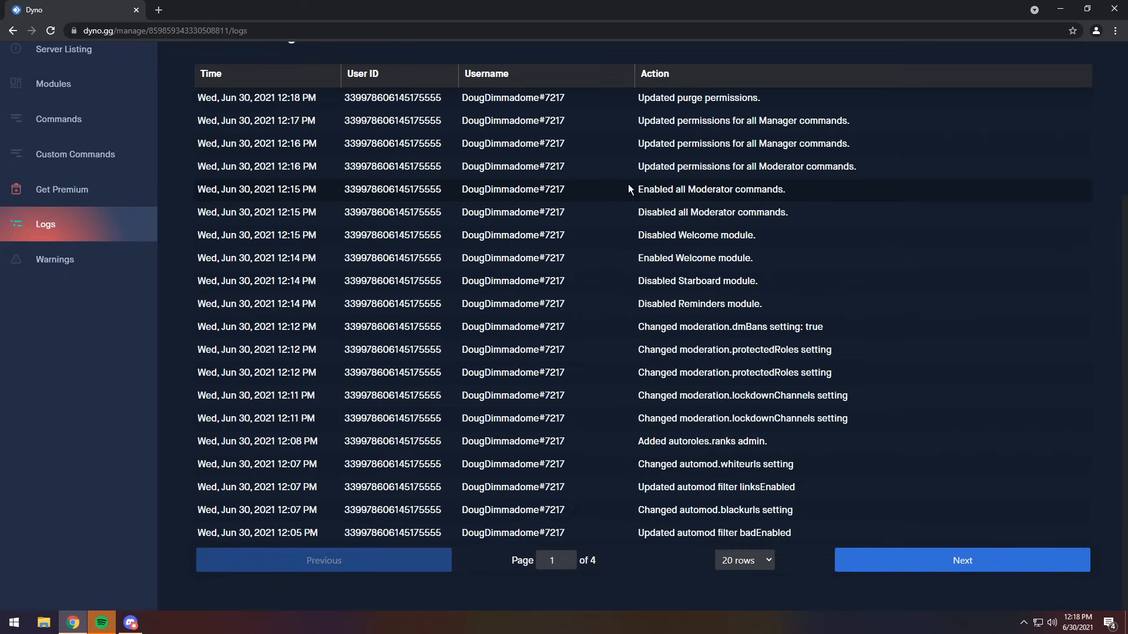
Step: Open the Warnings page, place the browser beside the Discord window and dismiss the Discord notification
left_click(62, 257)
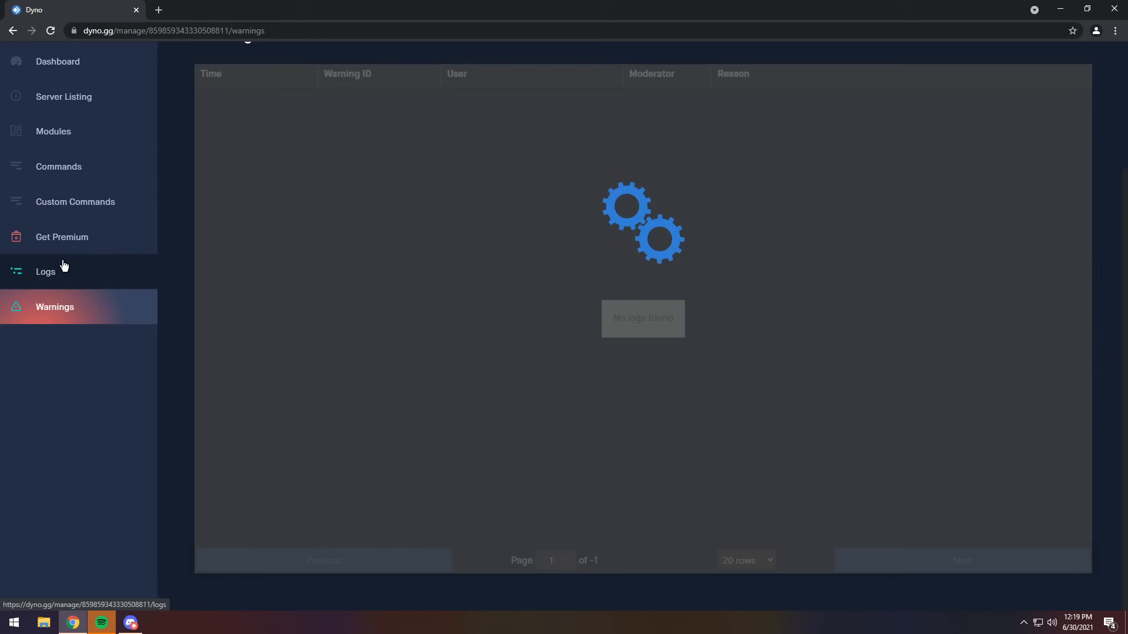
key("super+Left")
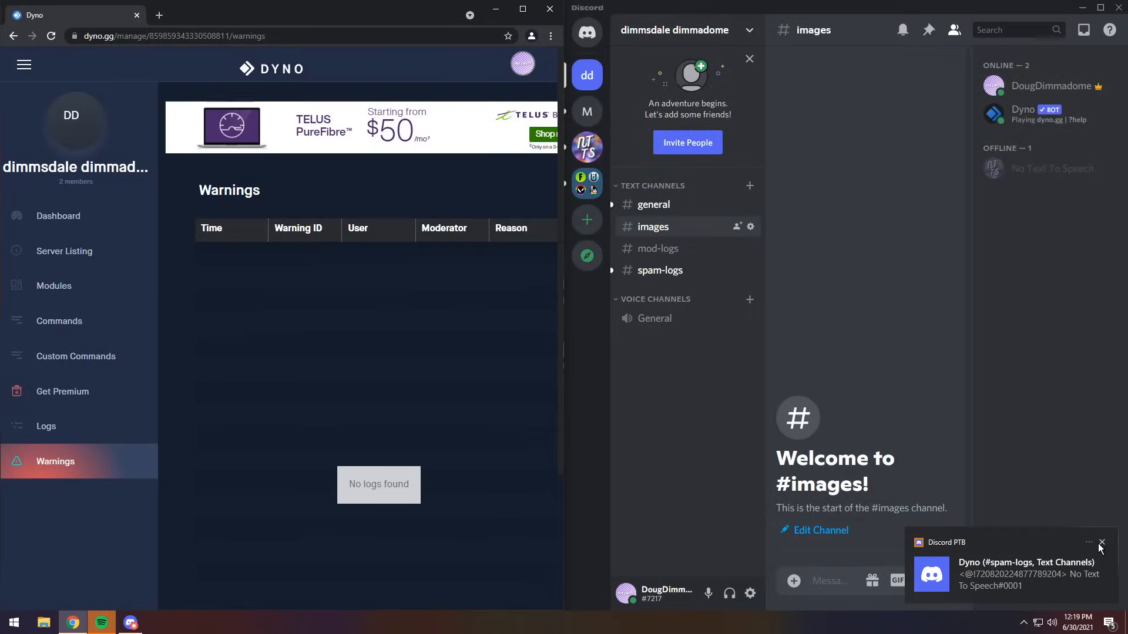
left_click(1102, 539)
left_click(276, 329)
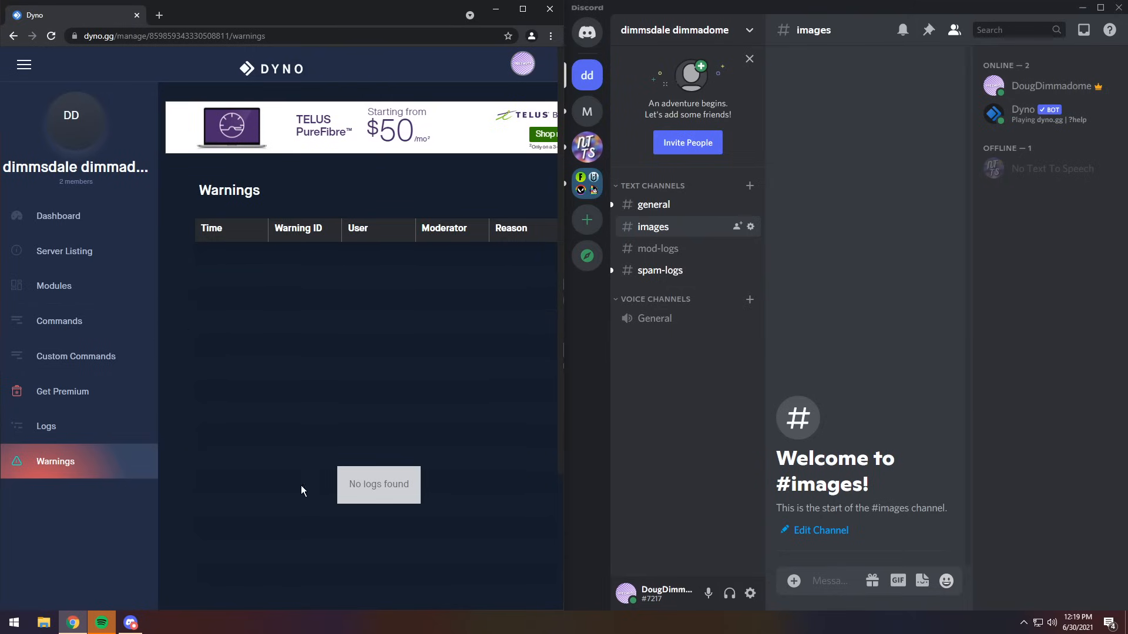
Step: Warn the offline member in the images channel with the ?Warn command, their copied user ID and the reason spam
left_click(823, 581)
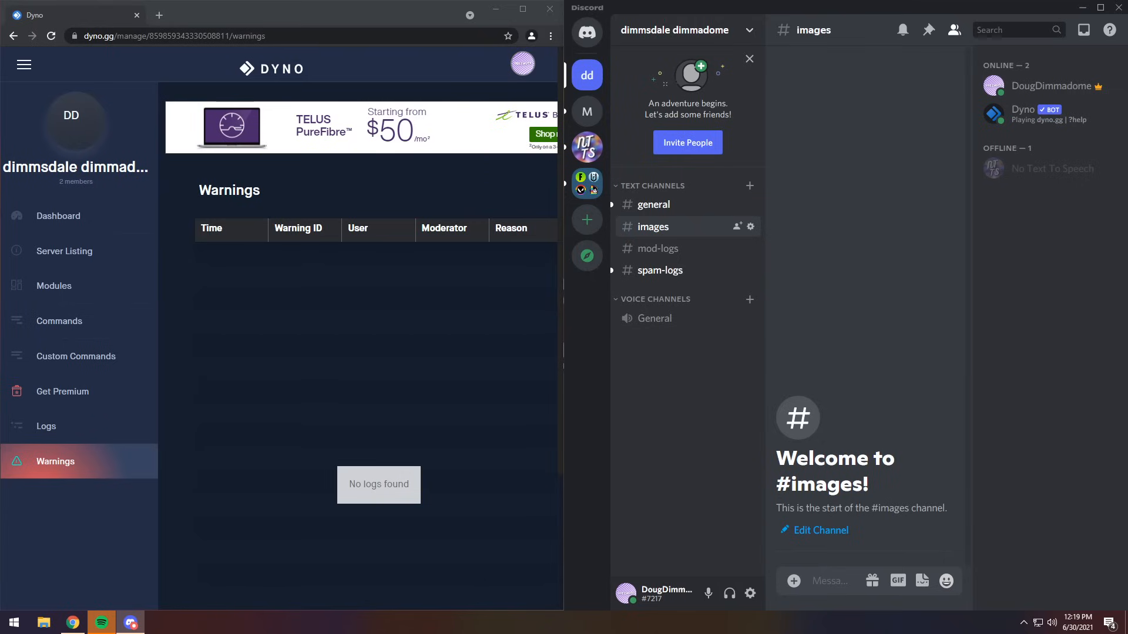
type("?Warn")
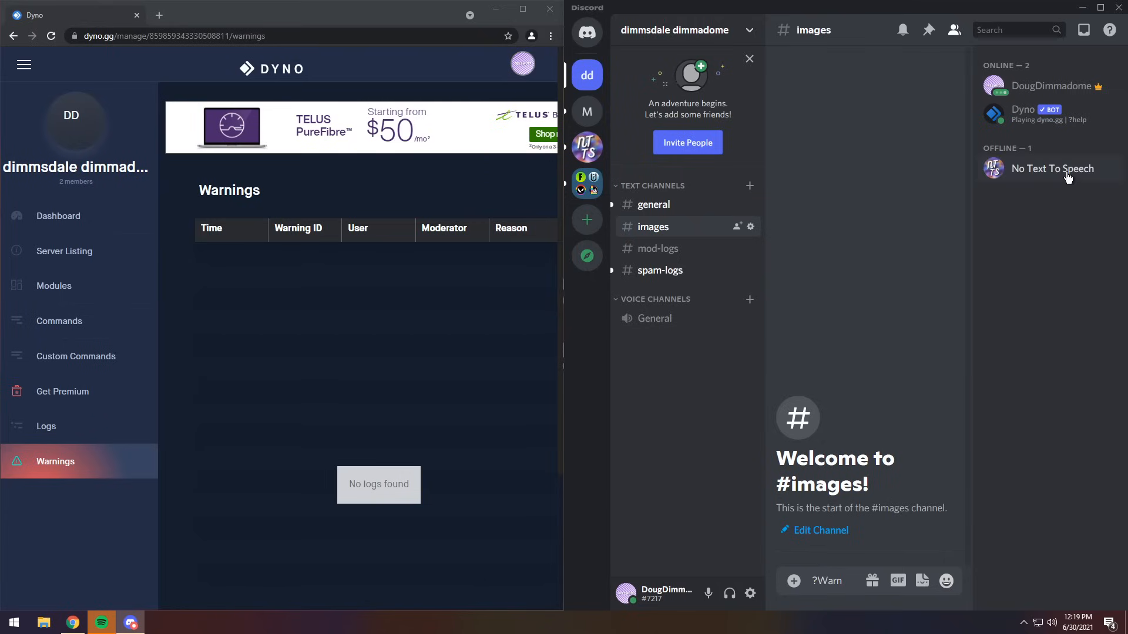
right_click(1068, 176)
left_click(966, 548)
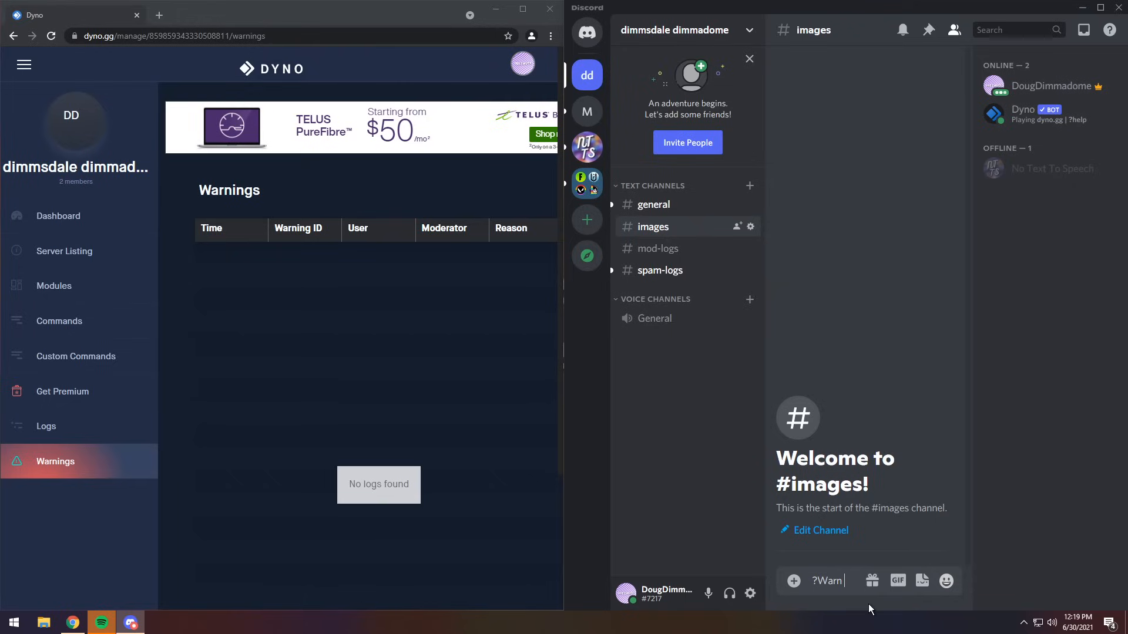
key("ctrl+v")
type("spam")
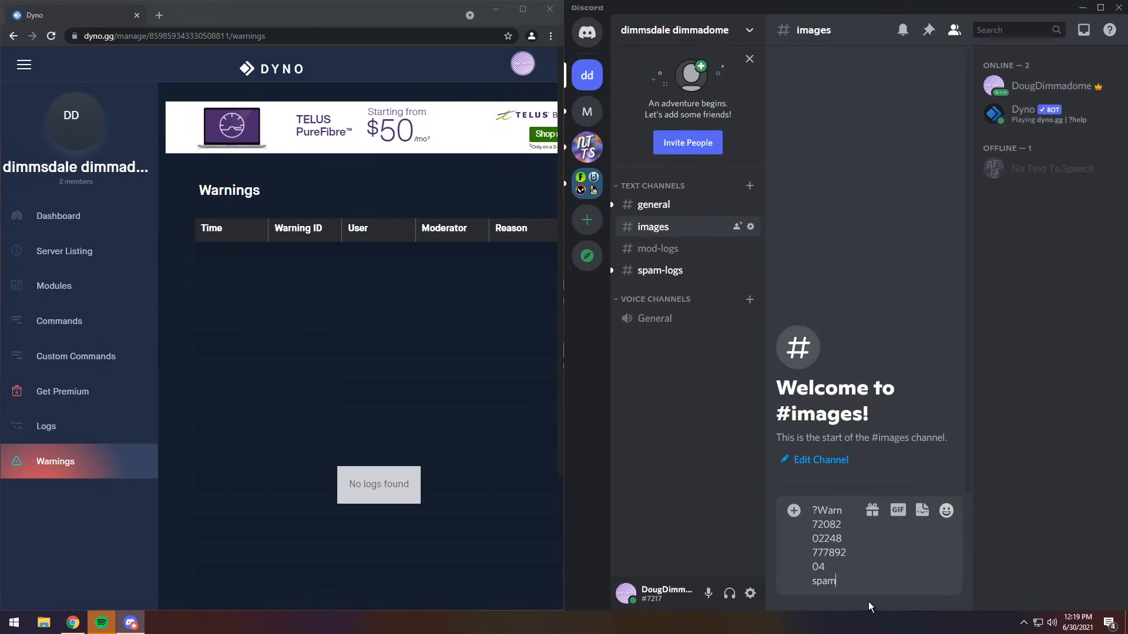
key("Return")
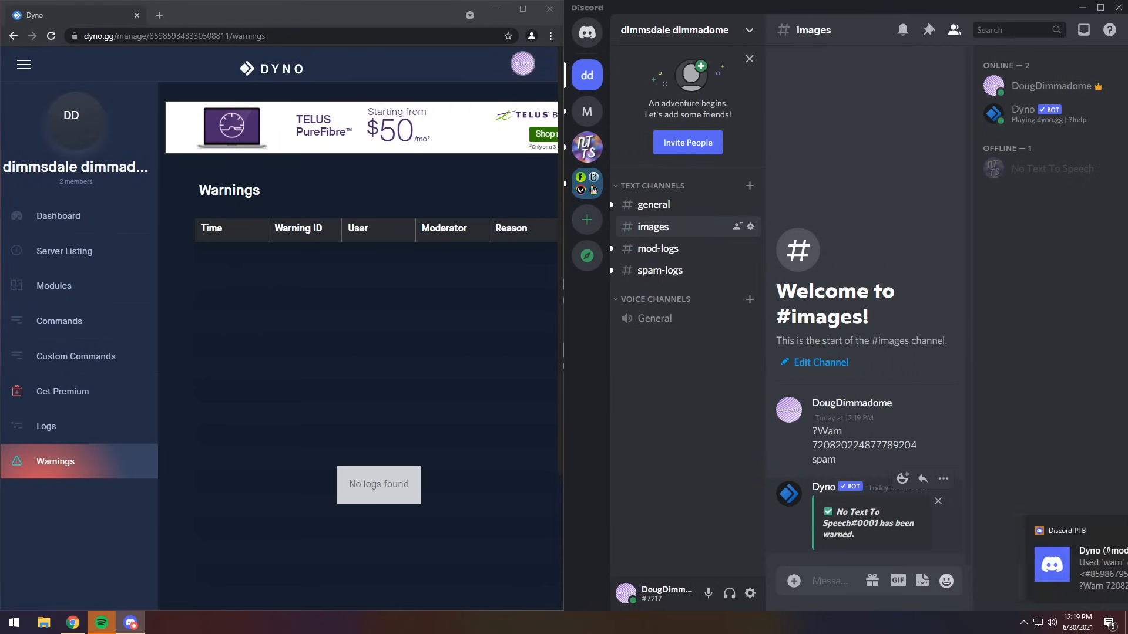
Step: Reload the Warnings page, examine the warning entry at full window size and restore the side-by-side layout
left_click(51, 36)
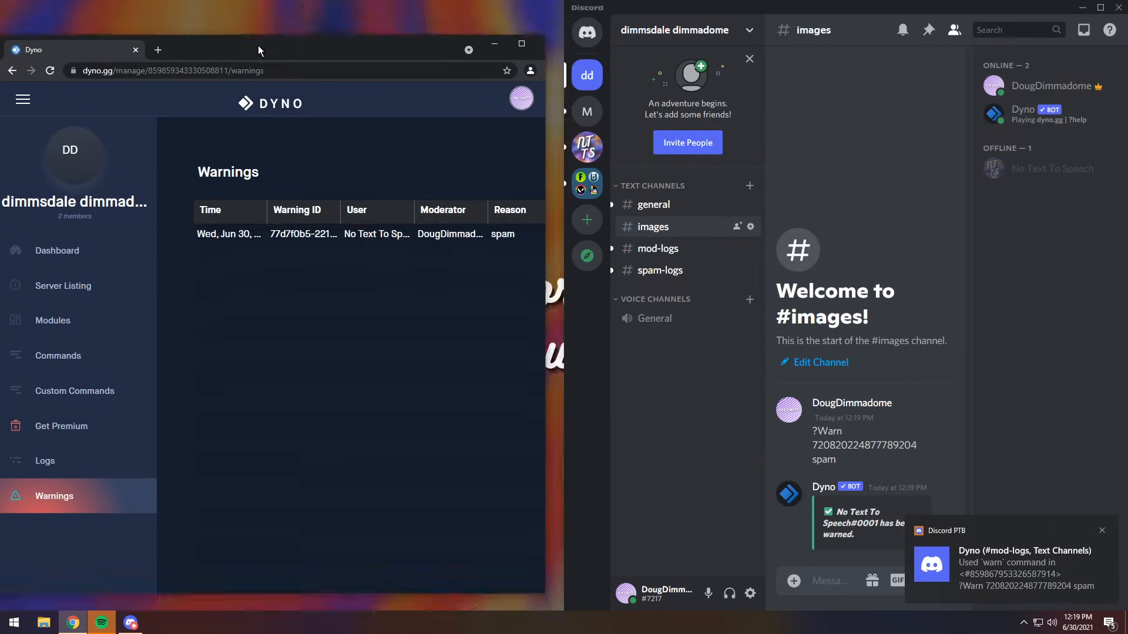
double_click(261, 11)
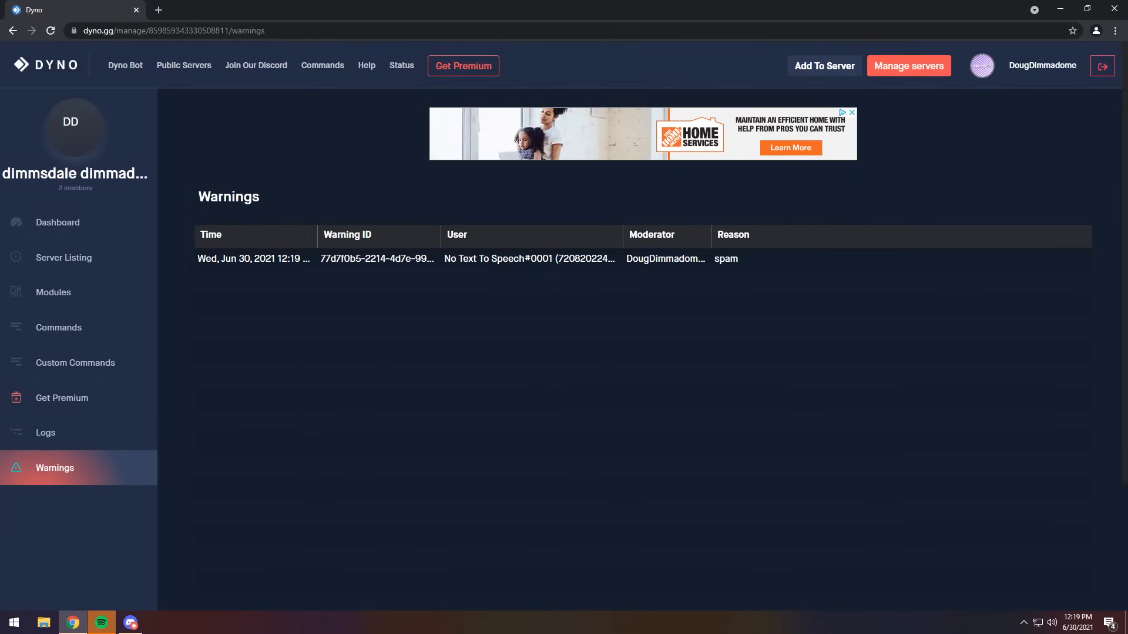
double_click(548, 5)
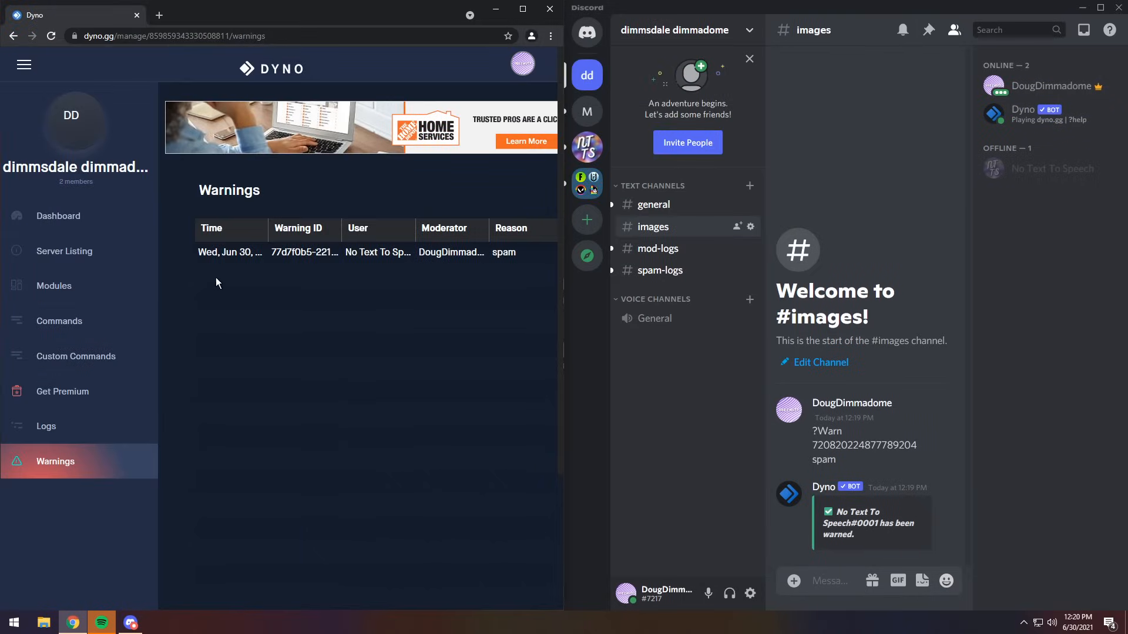
Step: List the warned member's warnings in the images channel with the ?warnings command and their user ID
left_click(828, 581)
type("?")
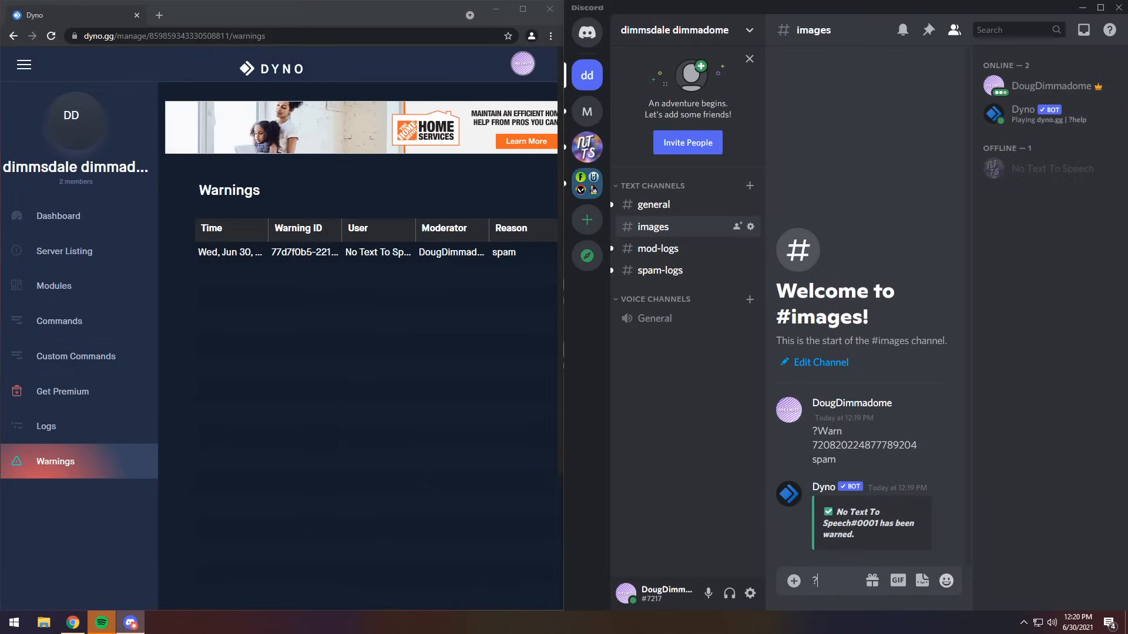
type("warnings")
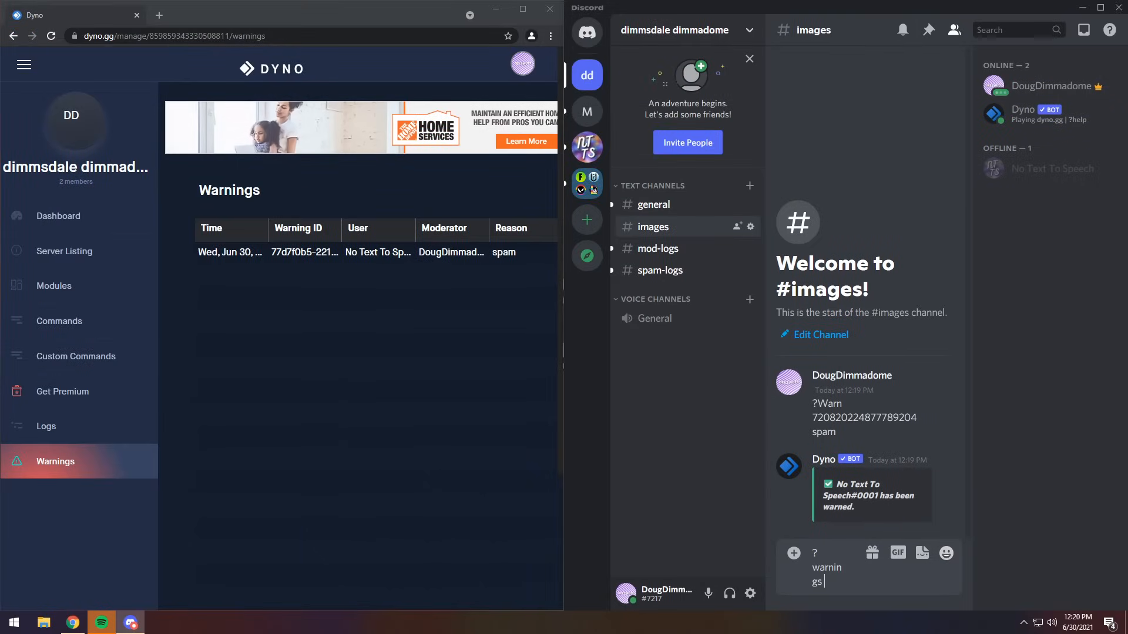
key("ctrl+v")
key("Return")
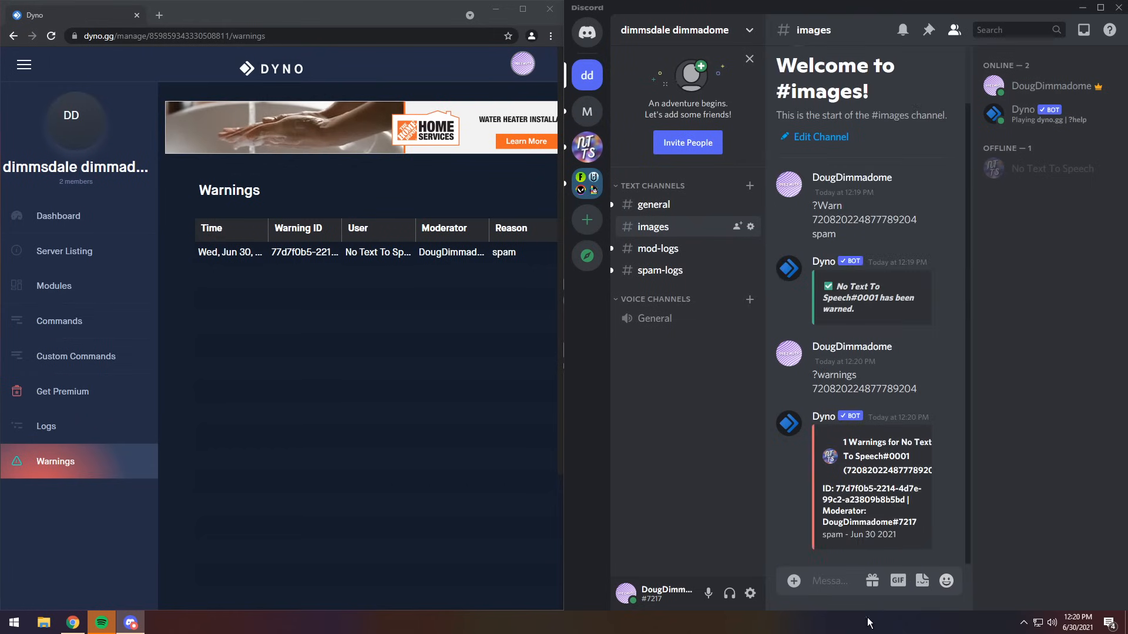
Step: Delete the member's spam warning with ?delwarn and its copied warning ID, and reload the Dyno Warnings page in the browser
key("super+Up")
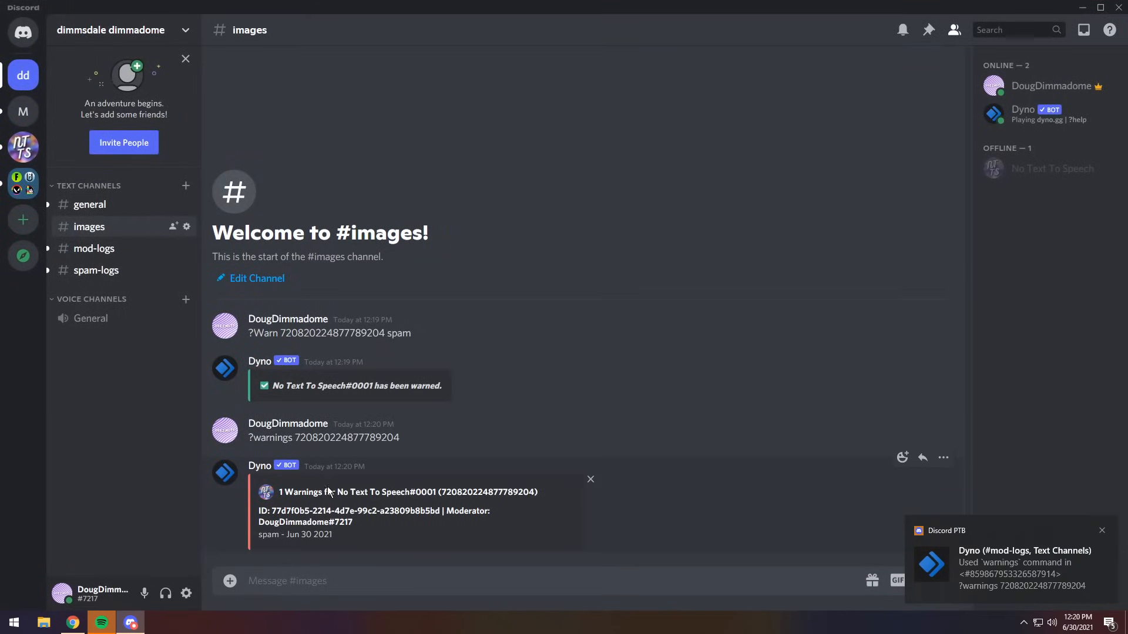
left_click_drag(440, 511, 271, 511)
left_click(529, 581)
type("?delwarn")
key("ctrl+v")
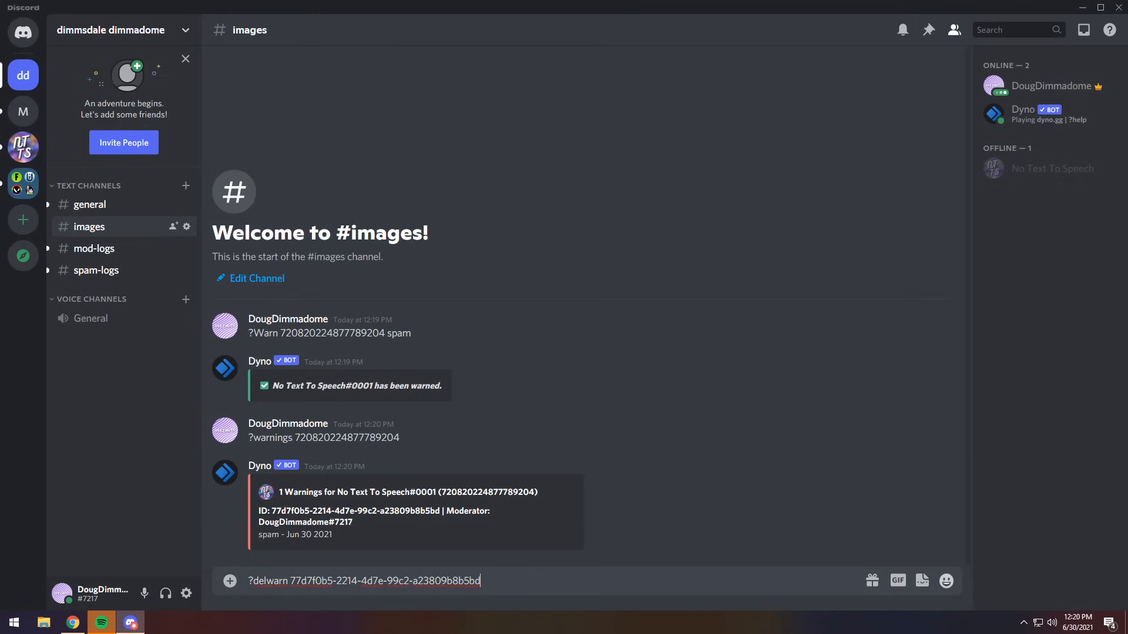
key("Return")
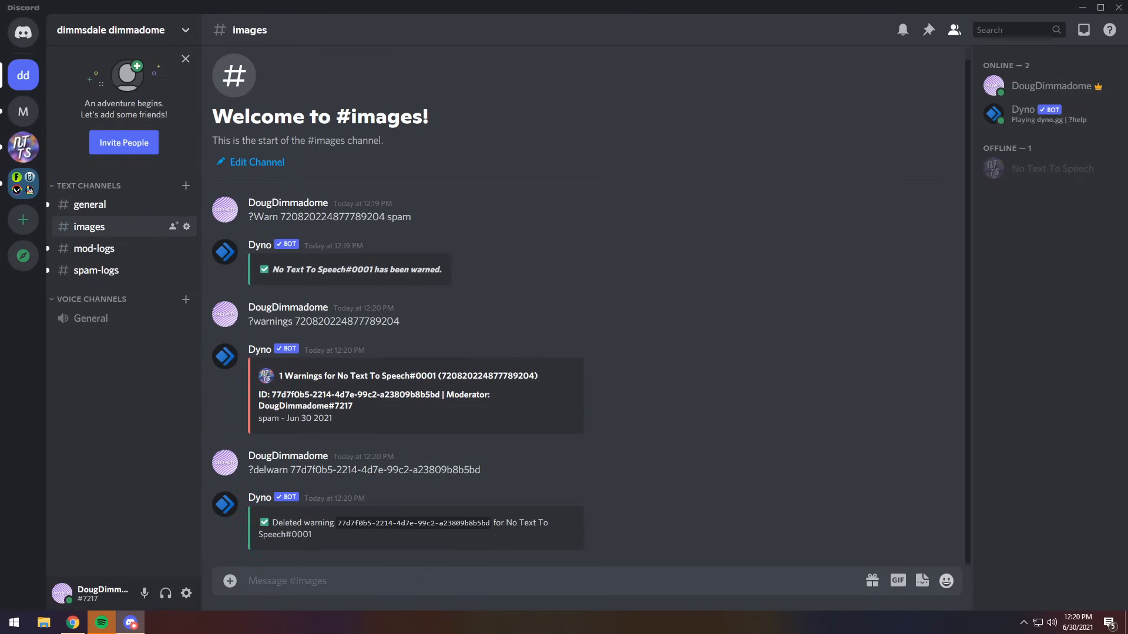
left_click(1081, 8)
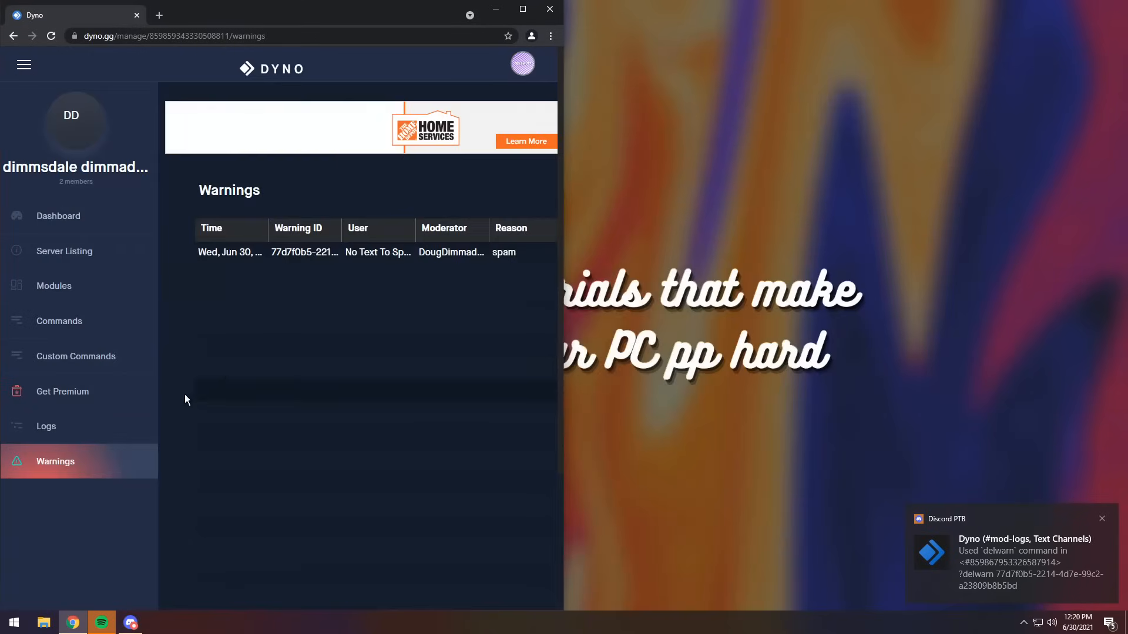
left_click(52, 36)
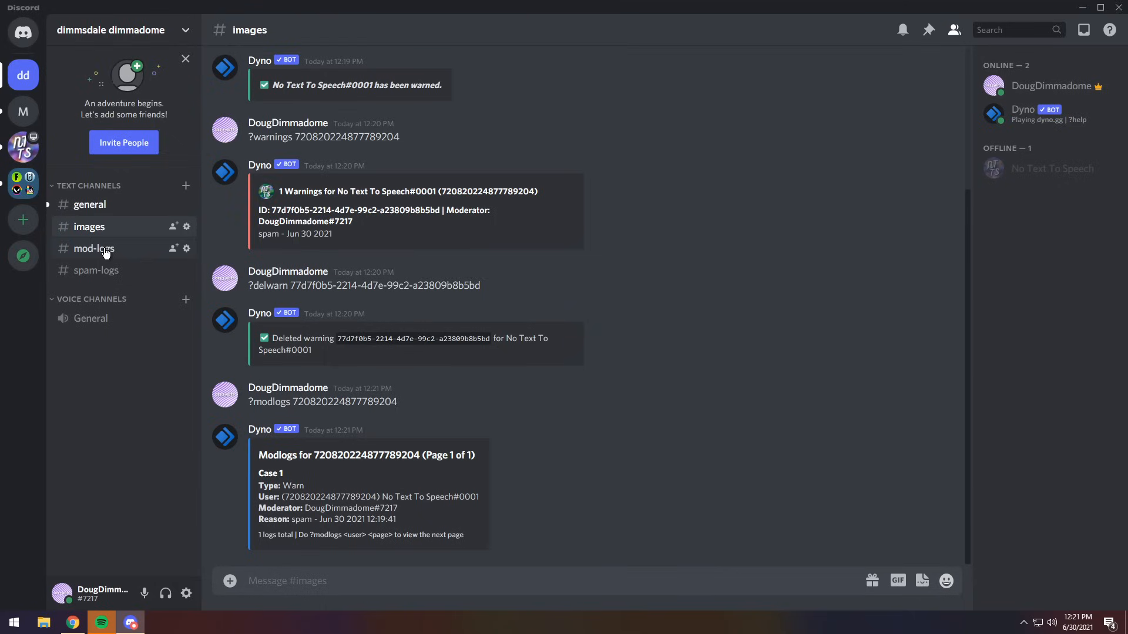
Step: Compare the Dyno entries in the mod-logs and spam-logs channels, and switch back to the Dyno dashboard in the browser
left_click(88, 247)
scroll(440, 279, "up", 3)
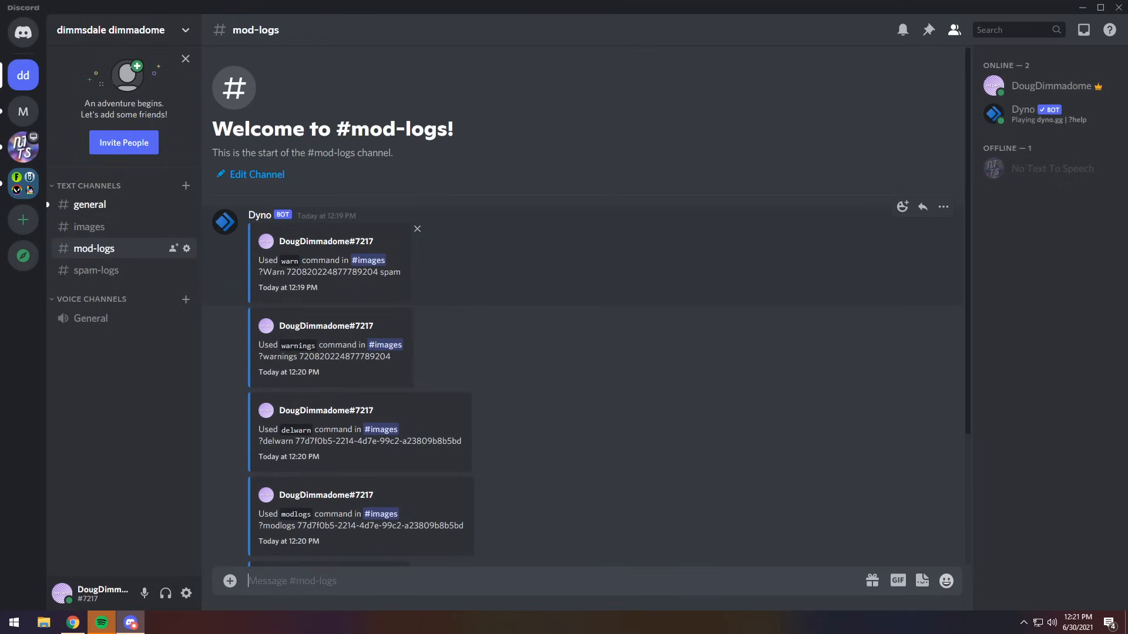
scroll(438, 296, "down", 3)
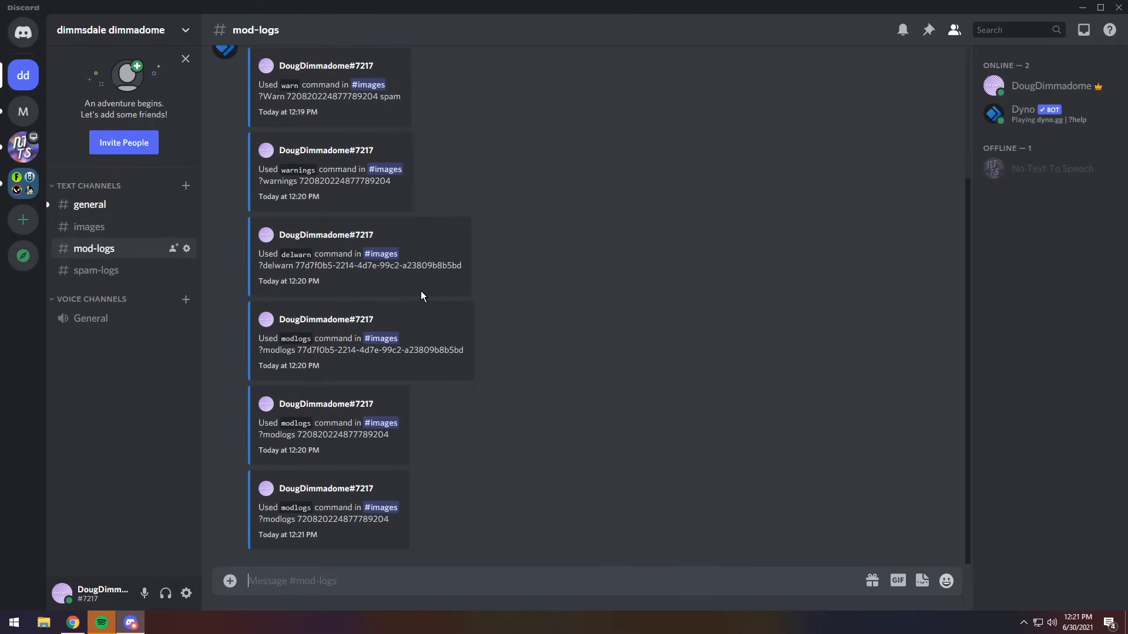
left_click(99, 272)
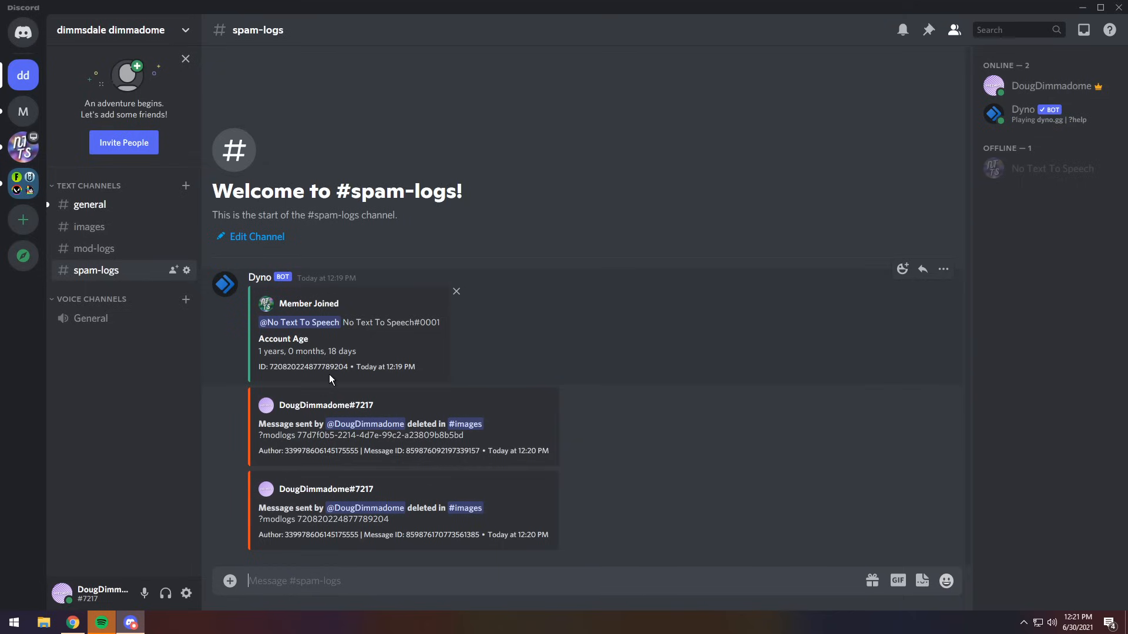
left_click(97, 249)
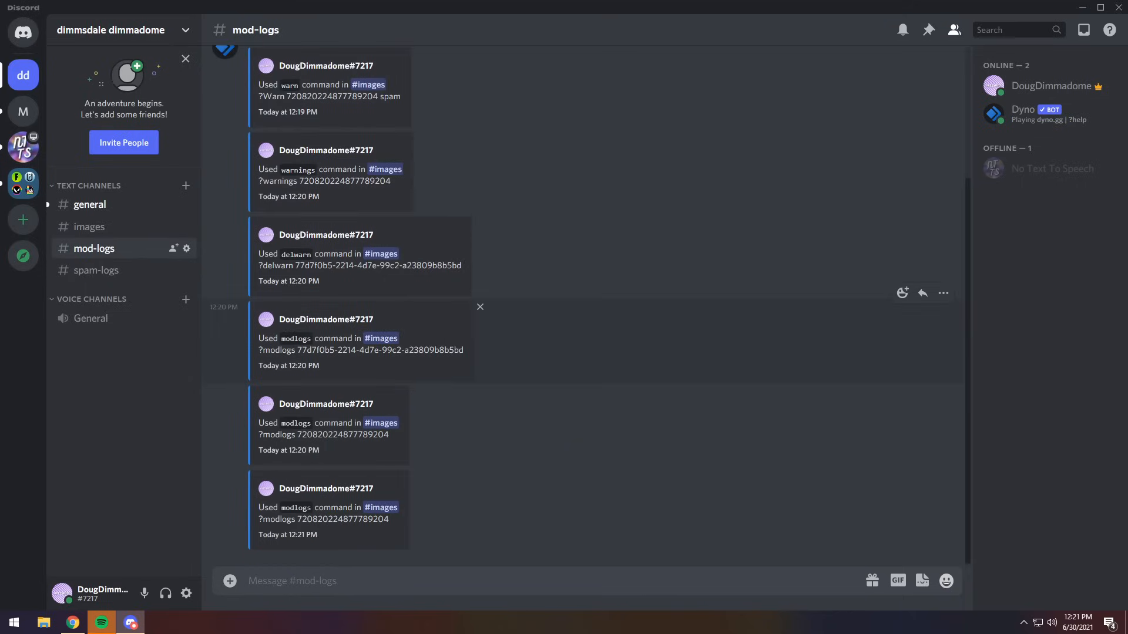
scroll(352, 311, "up", 3)
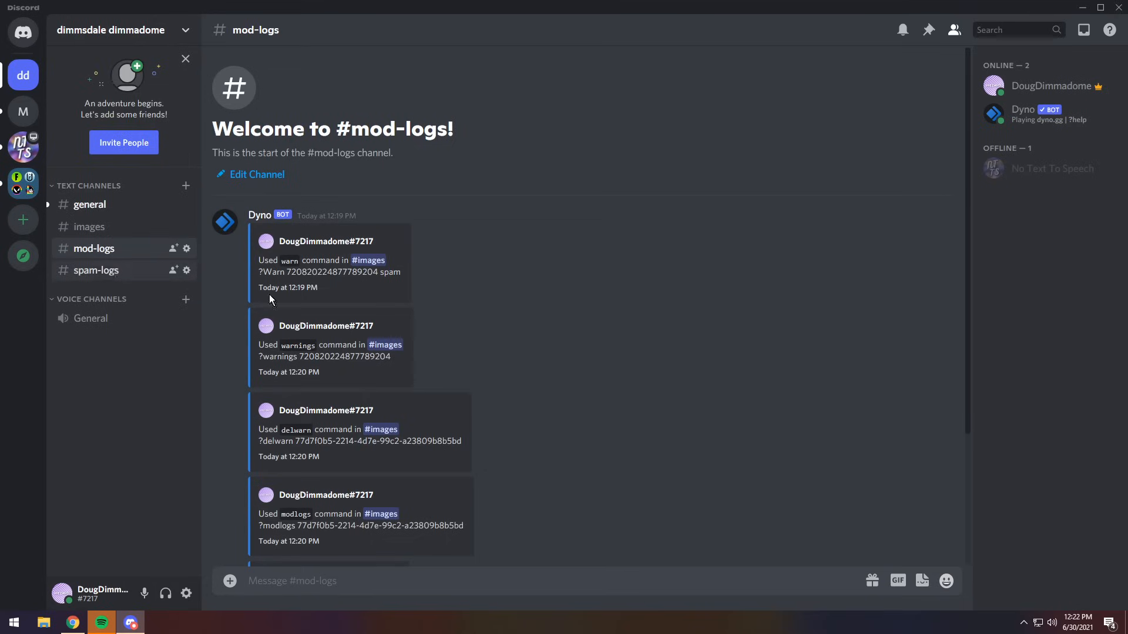
key("alt+Down")
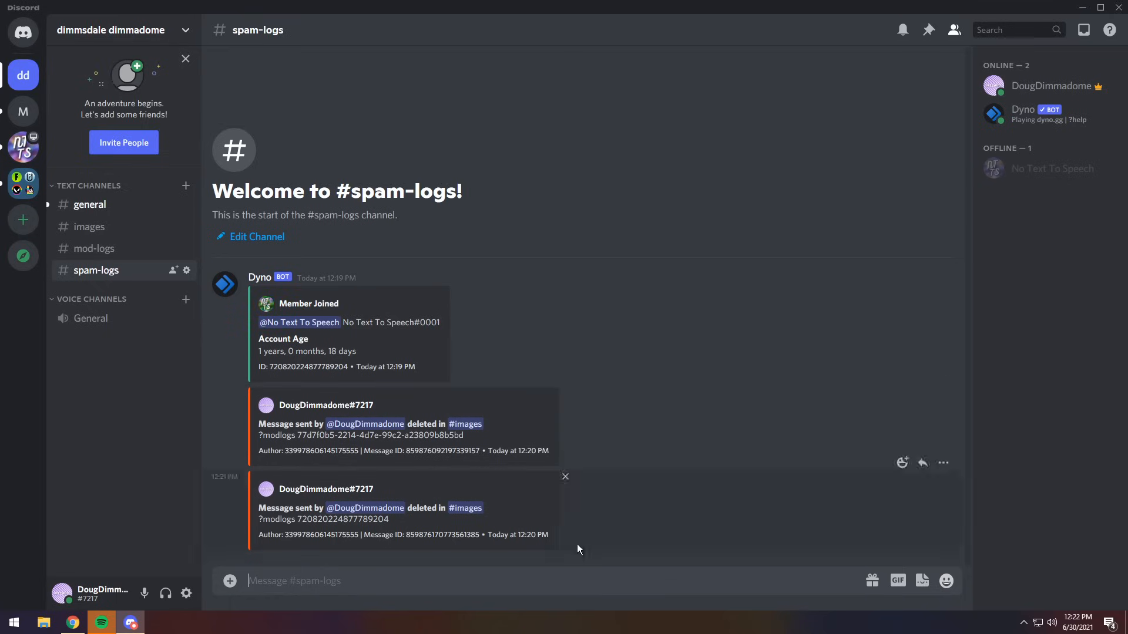
left_click(94, 249)
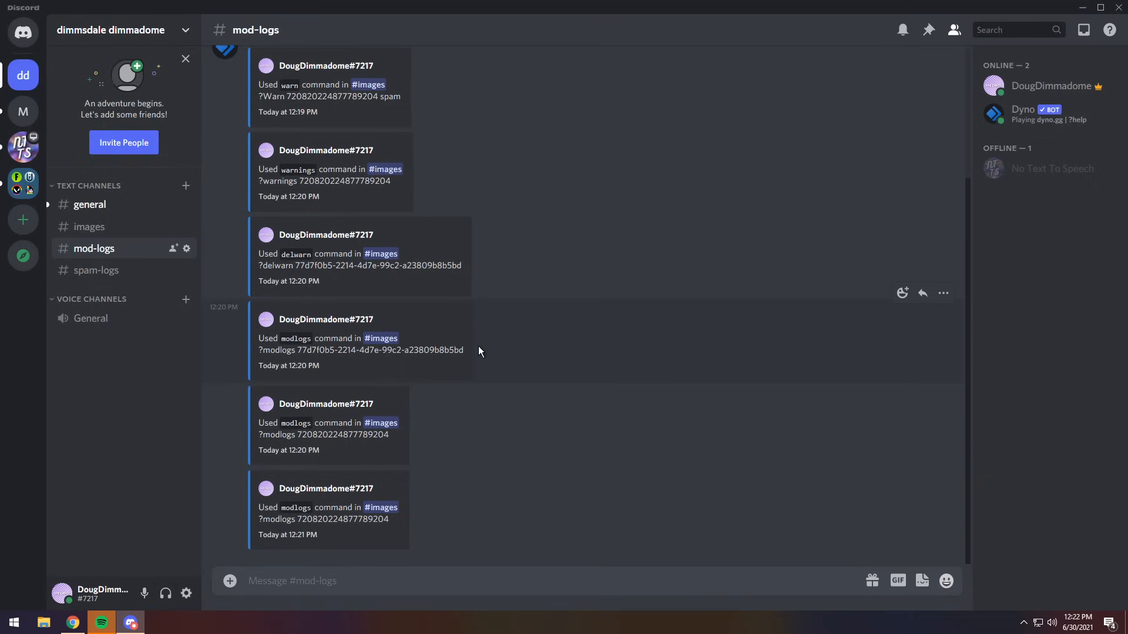
key("alt+Tab")
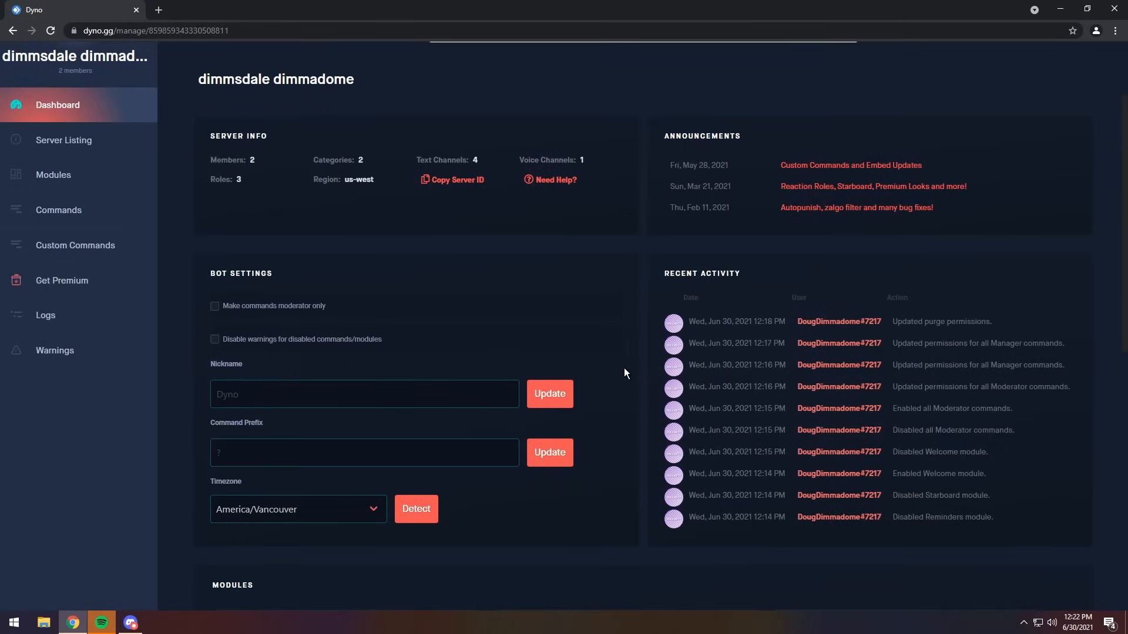